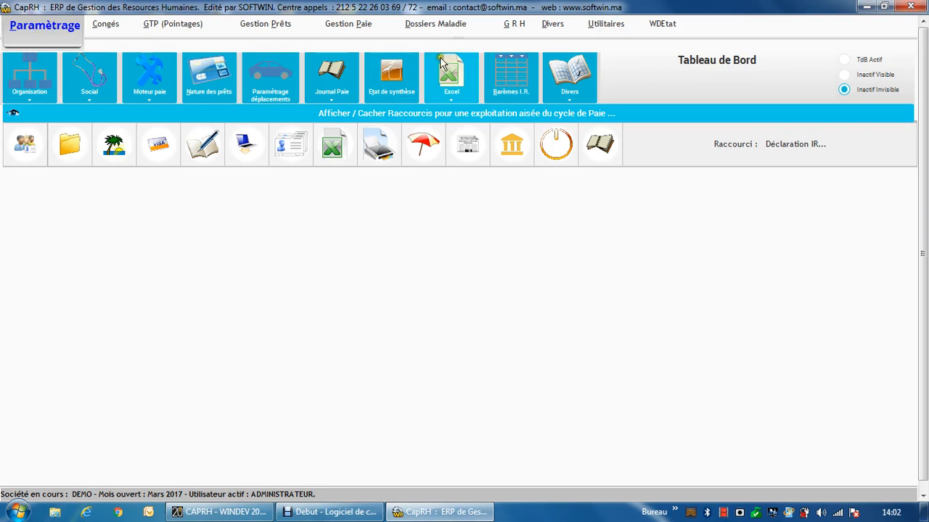
Step: Open the export structures based on an Excel model from the payroll parameter settings
left_click(613, 26)
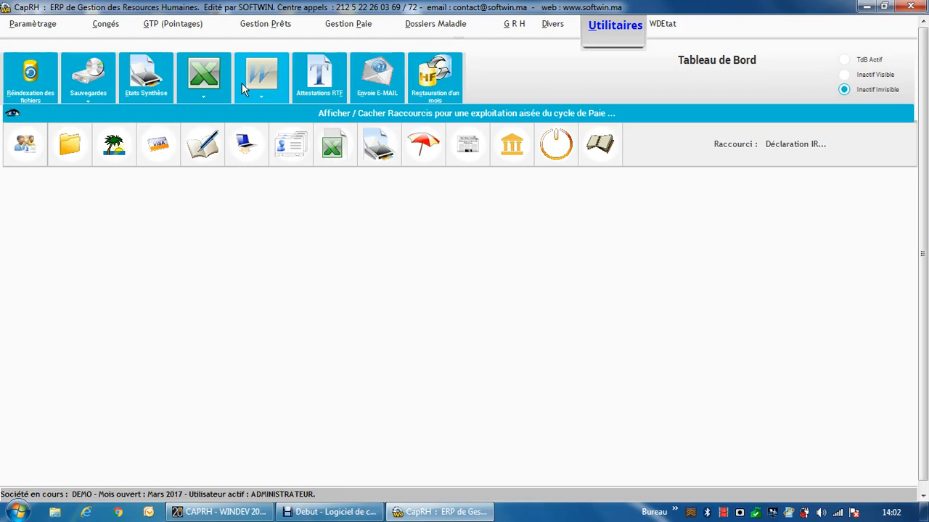
left_click(56, 27)
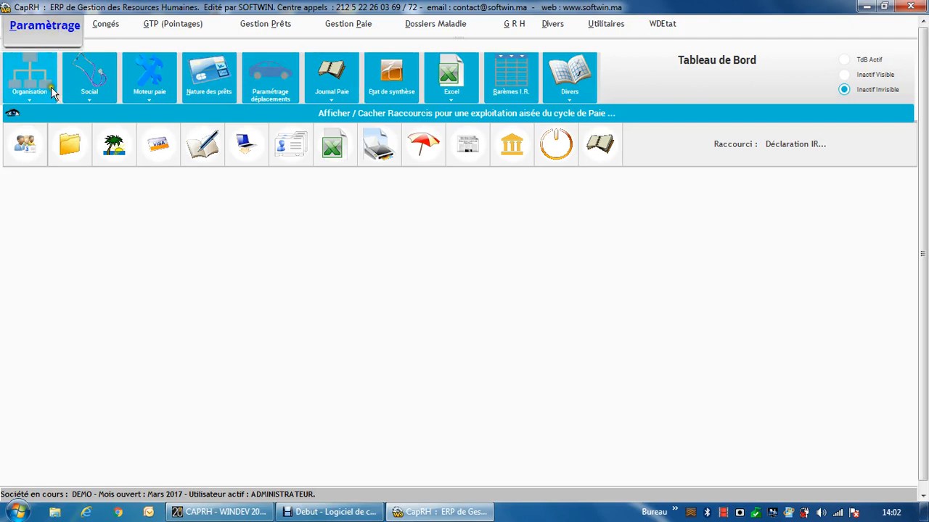
left_click(459, 101)
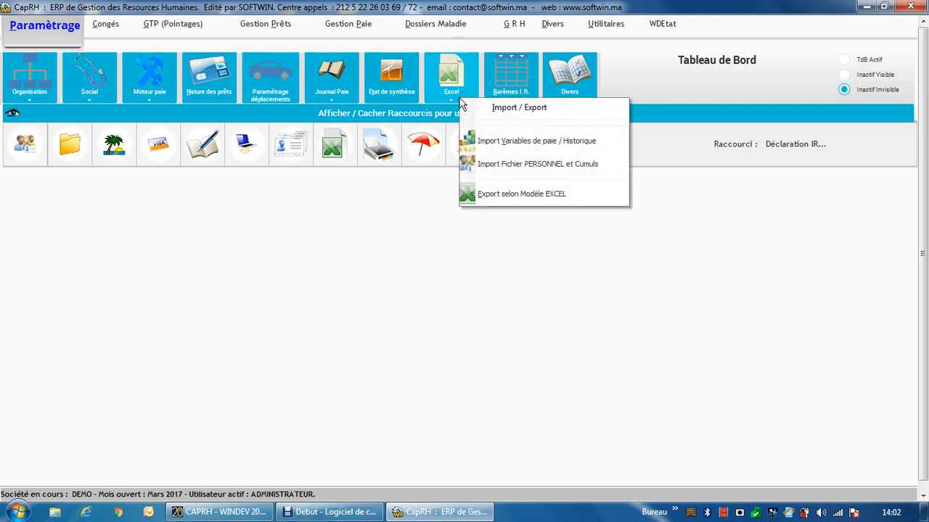
left_click(520, 196)
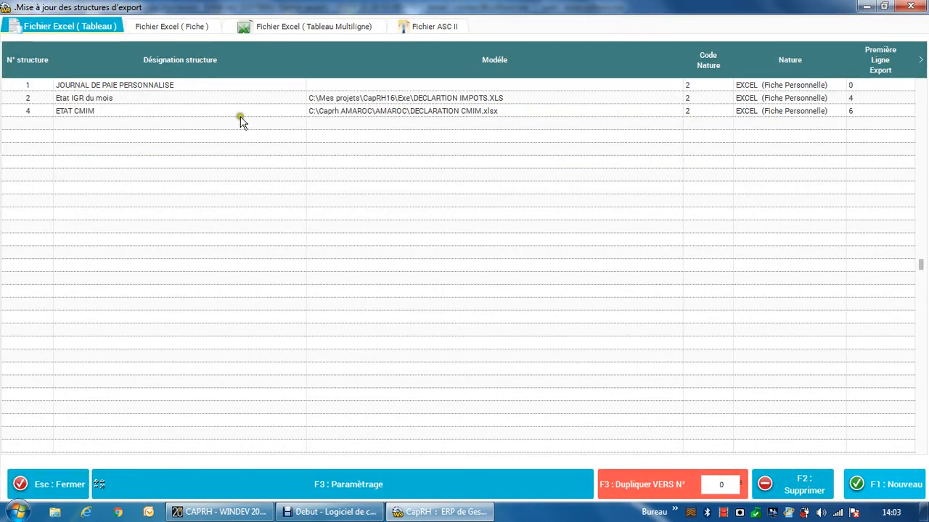
Step: Open the parameter settings of the JOURNAL DE PAIE PERSONNALISE export structure
left_click(228, 93)
left_click(228, 86)
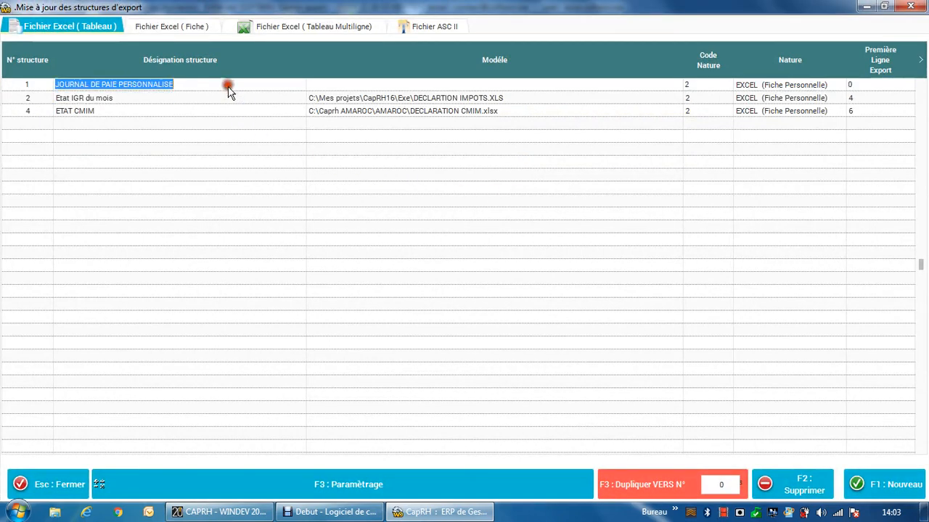
left_click(229, 101)
left_click(231, 111)
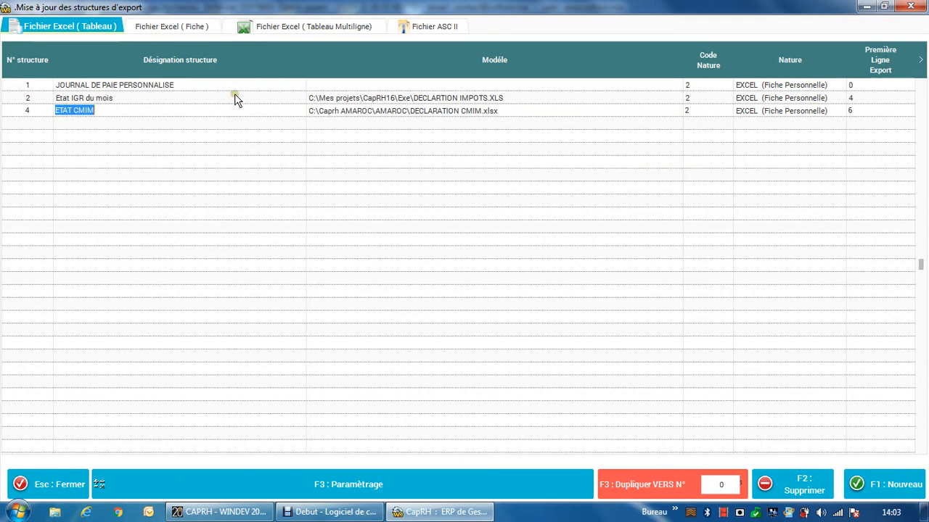
left_click(234, 97)
left_click(237, 86)
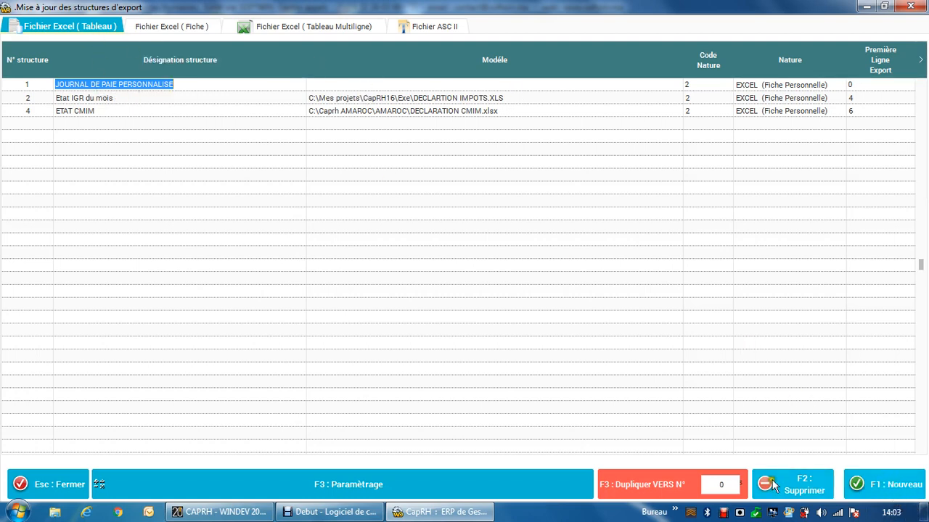
left_click(446, 491)
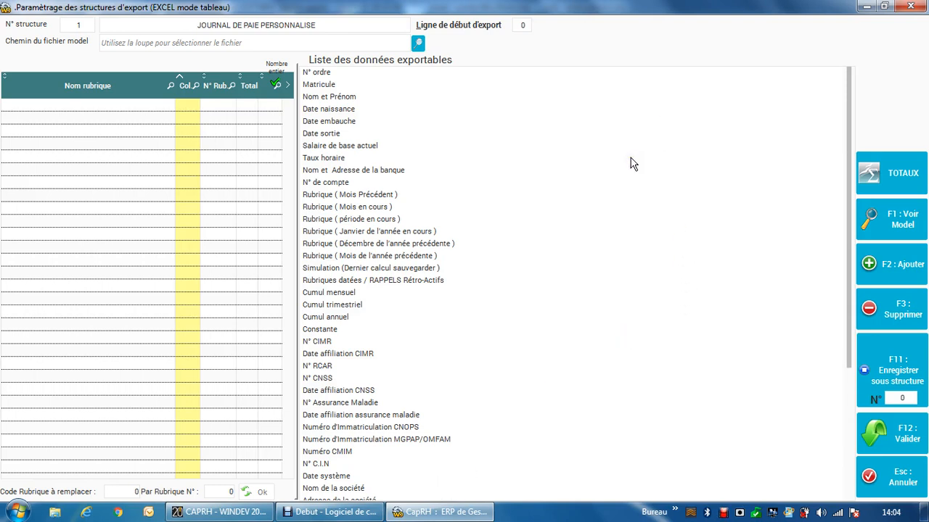
Step: Start choosing the structure's model file and browse the Excel files in the CapRH20 folder
left_click(420, 45)
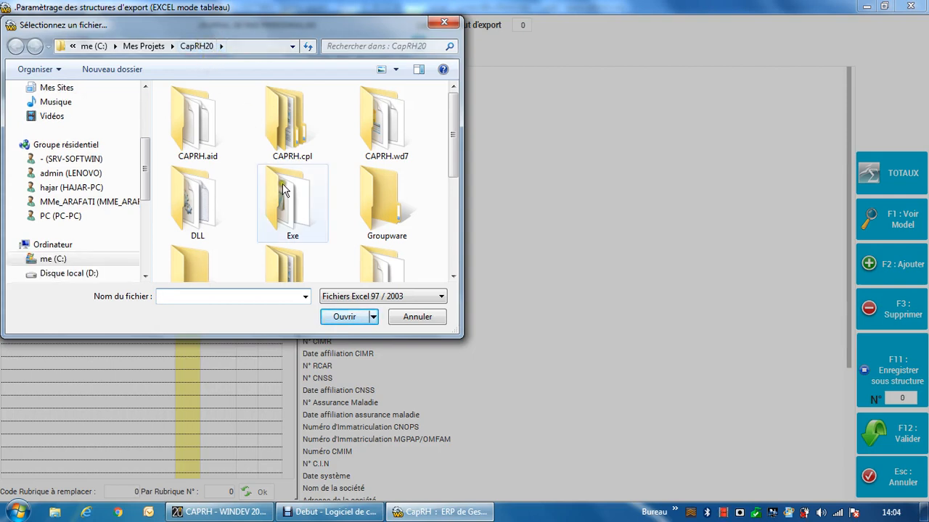
left_click(416, 234)
scroll(417, 234, "down", 5)
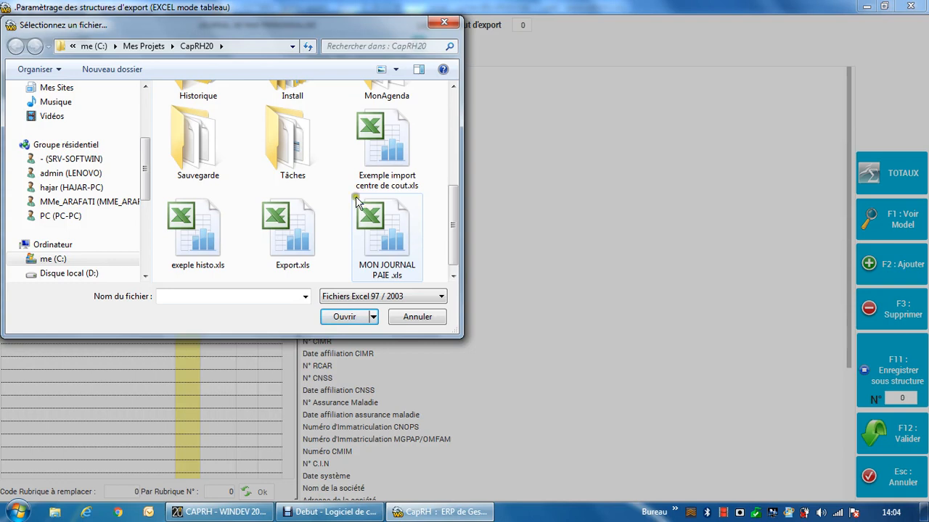
Step: List the folder's Excel 2007 files, and return the file type to Fichiers Excel 97 / 2003
left_click(374, 297)
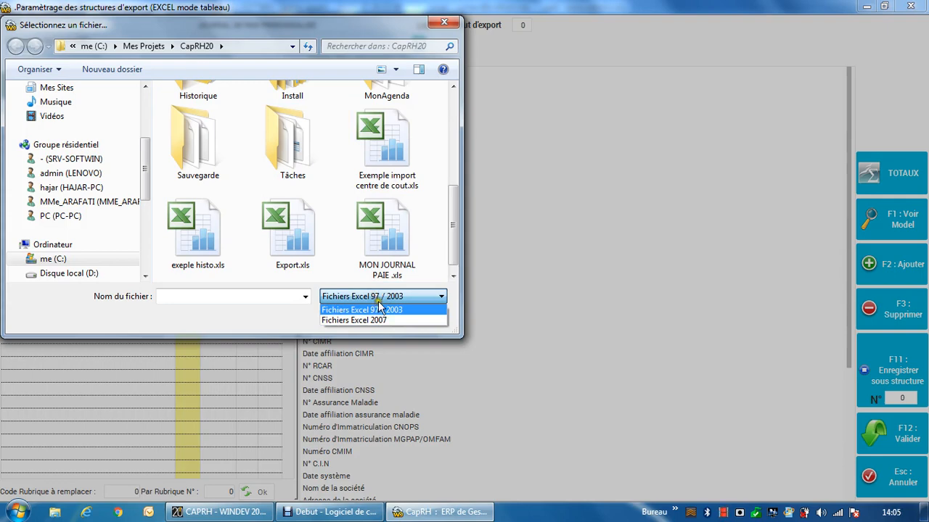
left_click(386, 322)
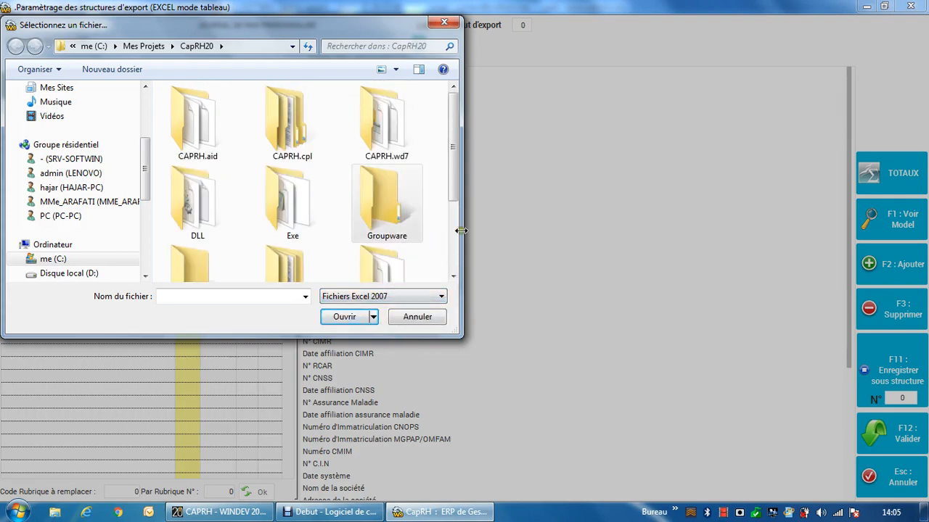
left_click(453, 253)
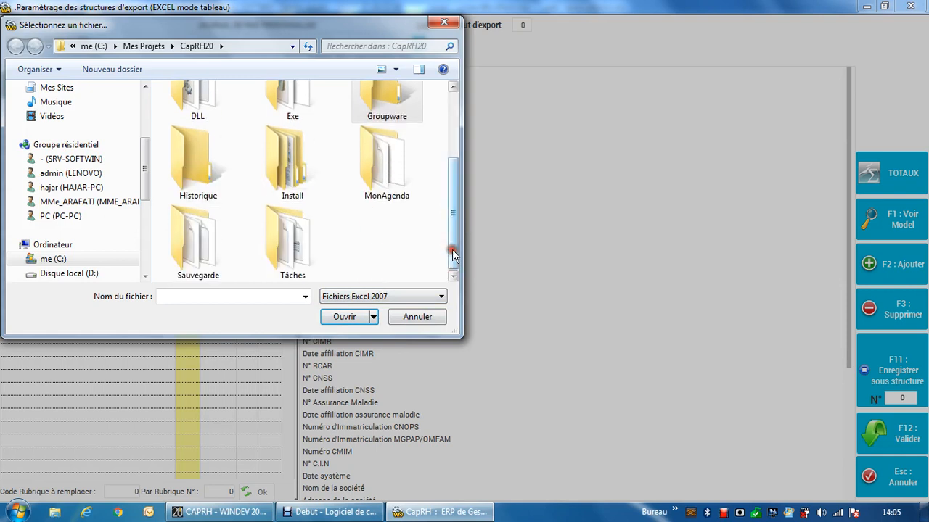
left_click(388, 297)
left_click(392, 310)
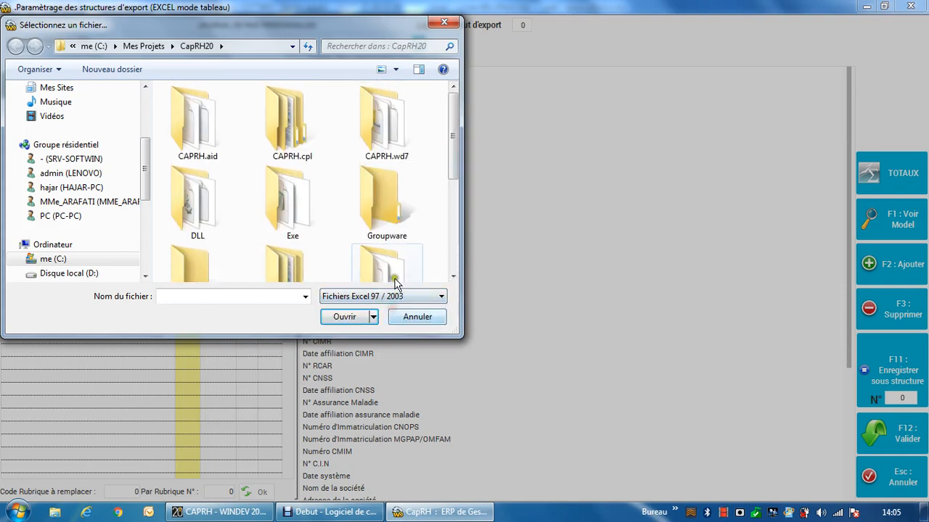
Step: Select MON JOURNAL PAIE .xls from the CapRH20 folder as the structure's model file
scroll(453, 251, "down", 3)
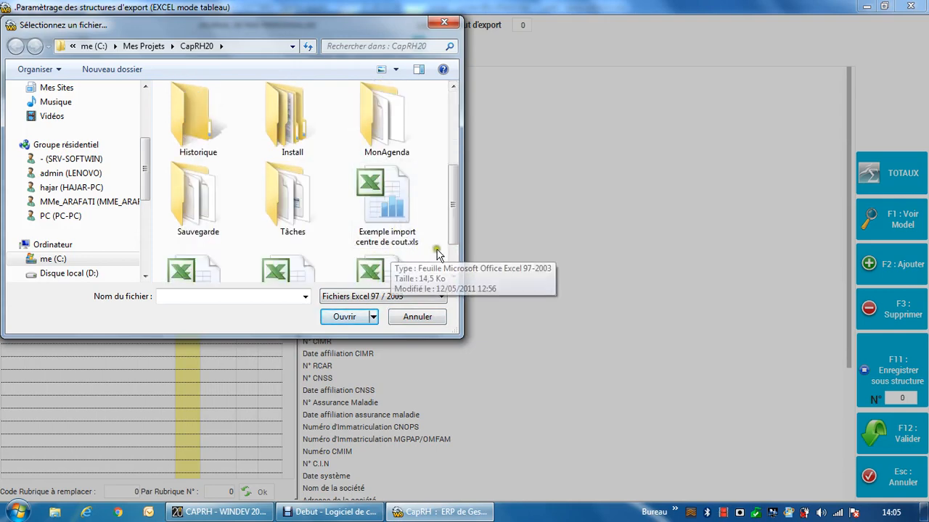
left_click(452, 265)
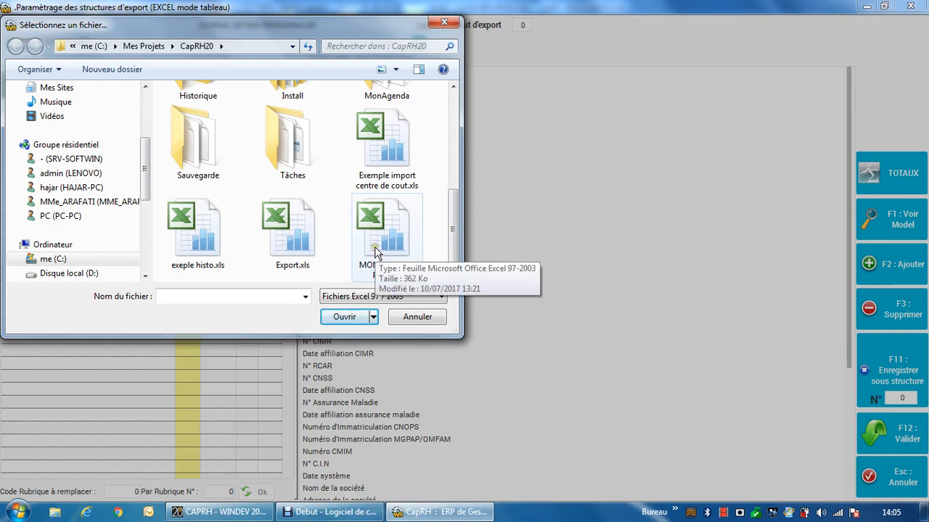
double_click(376, 253)
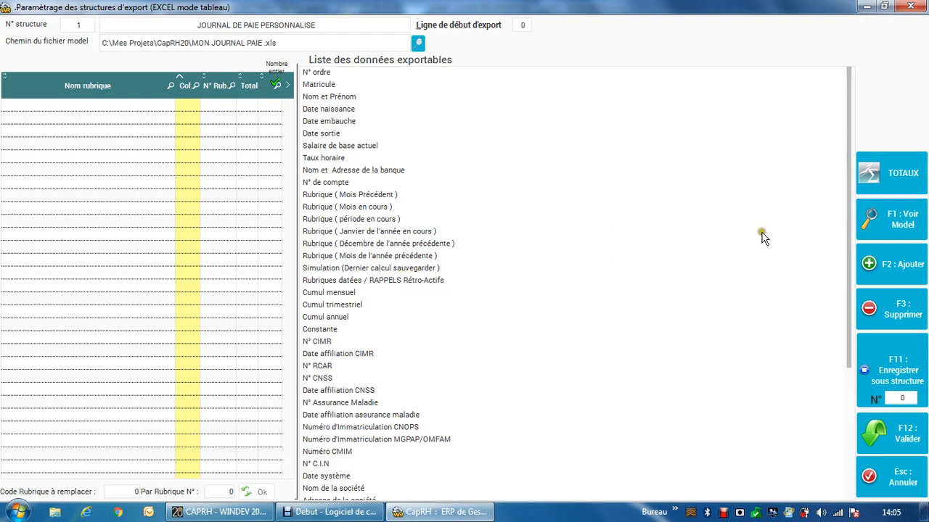
Step: Open the structure's model workbook in Excel and review its row 6 column headings from NOM PRENOM to IR
left_click(887, 218)
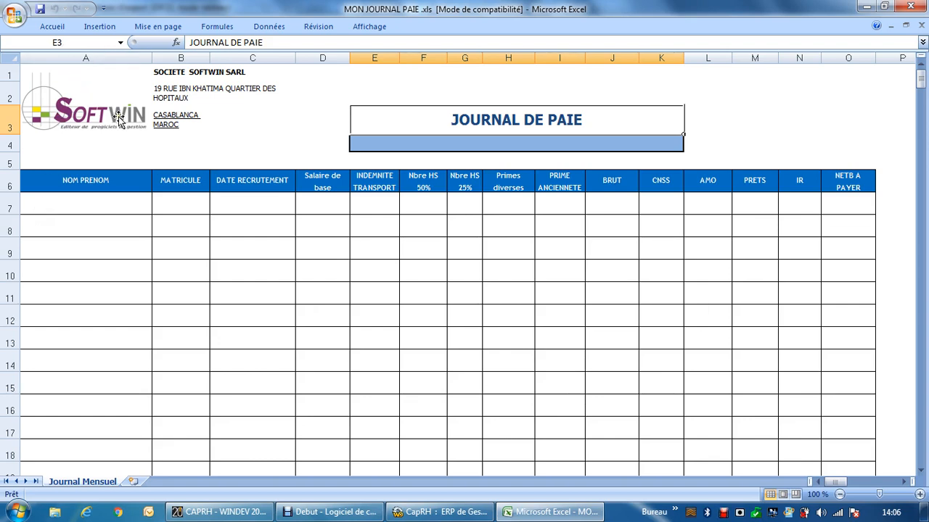
left_click(57, 181)
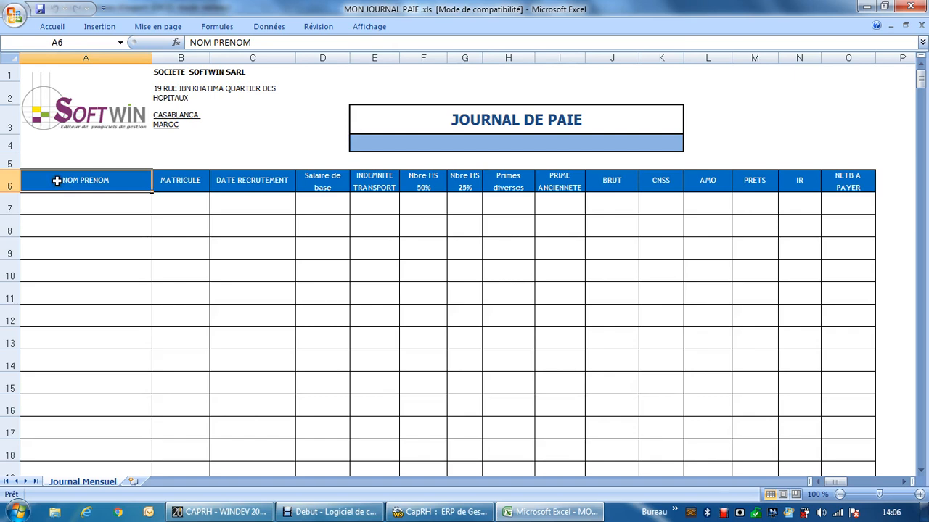
left_click(203, 181)
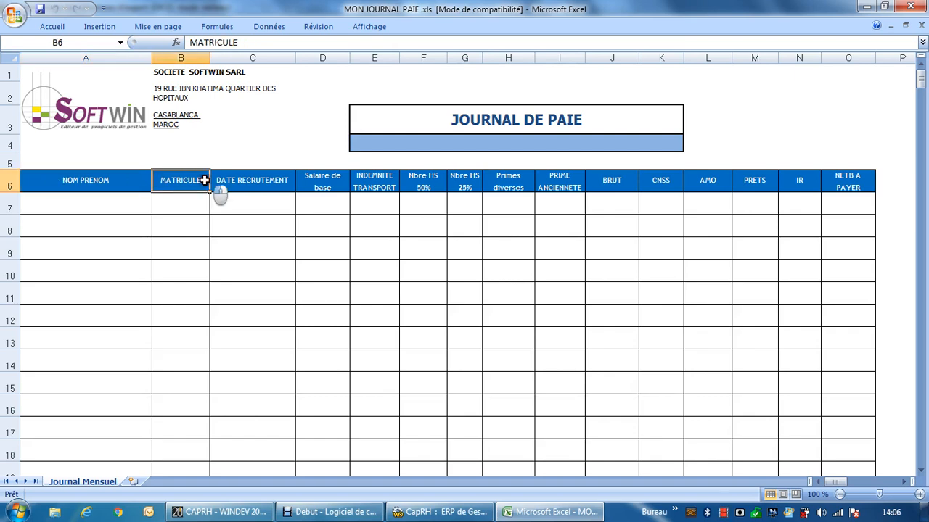
left_click(252, 185)
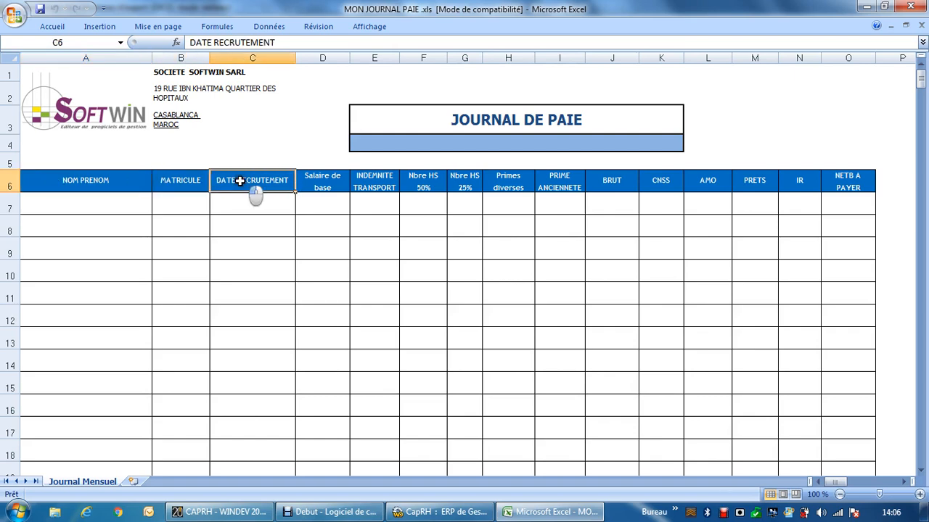
left_click(336, 183)
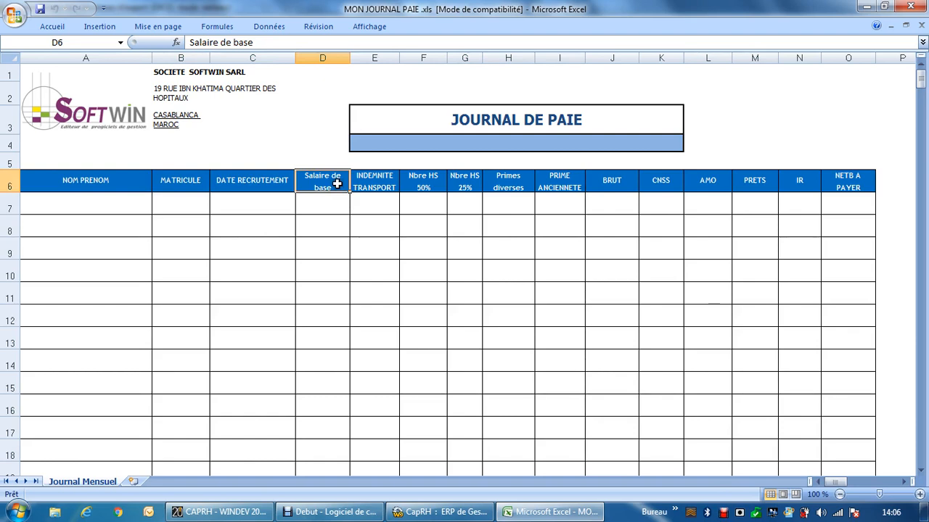
left_click(360, 183)
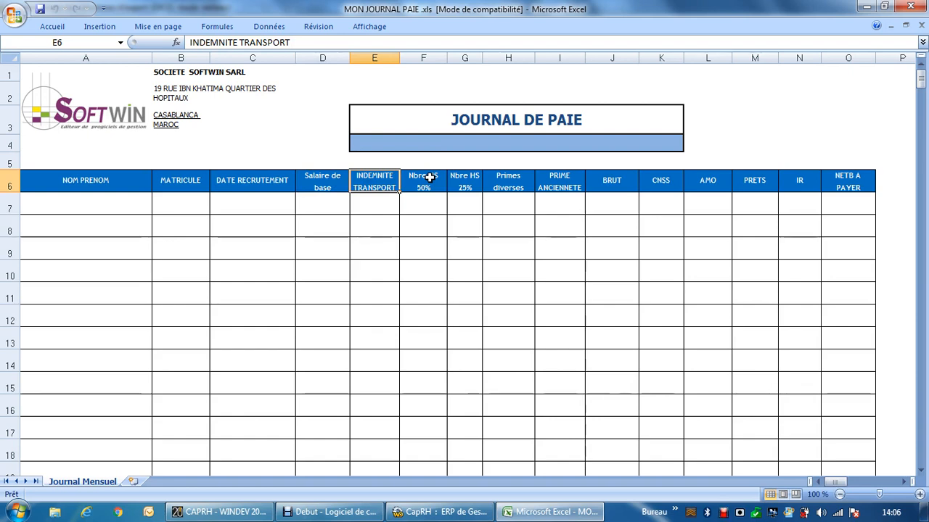
left_click(617, 185)
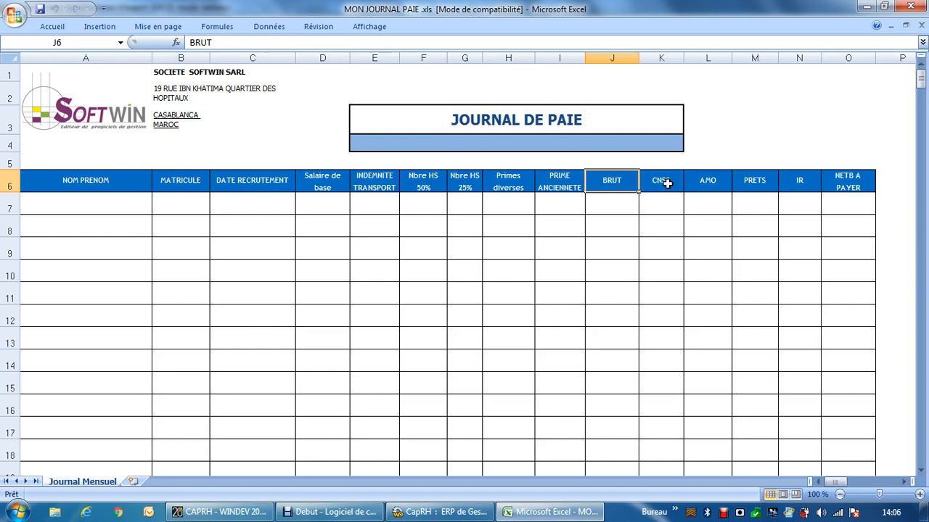
left_click(704, 180)
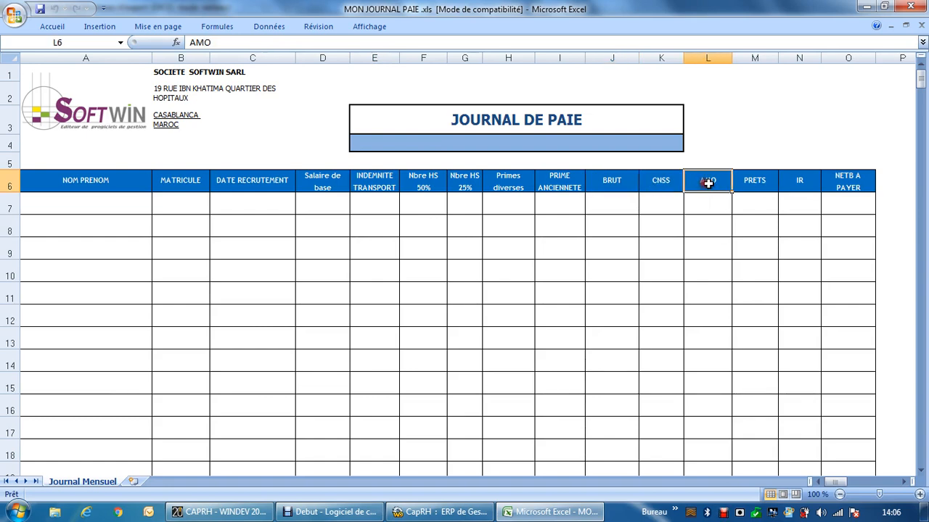
left_click(762, 180)
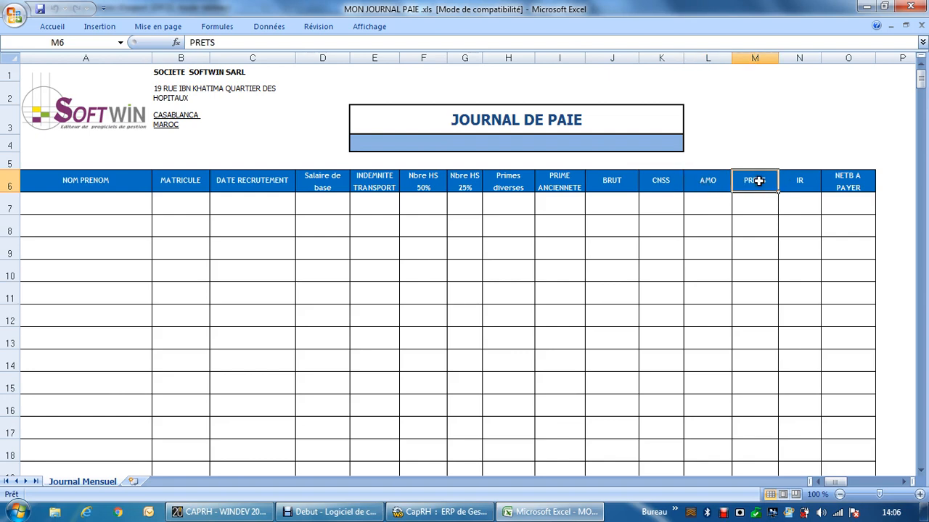
left_click(797, 181)
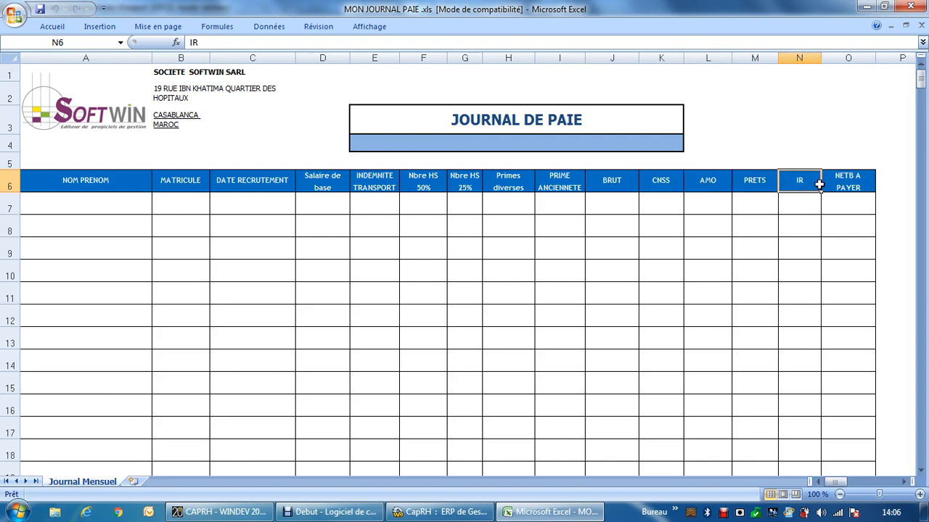
Step: Correct the heading in cell O6 to NET A PAYER
left_click(848, 185)
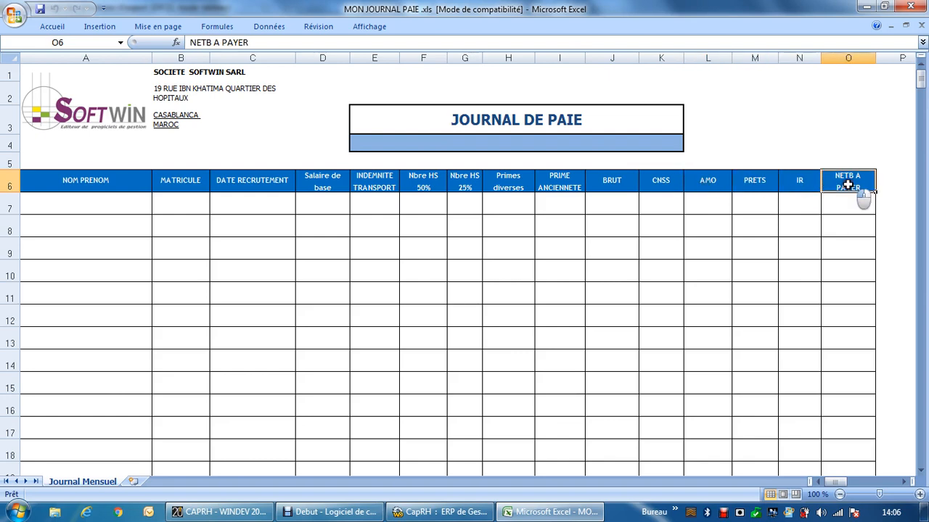
left_click(209, 43)
key("BackSpace")
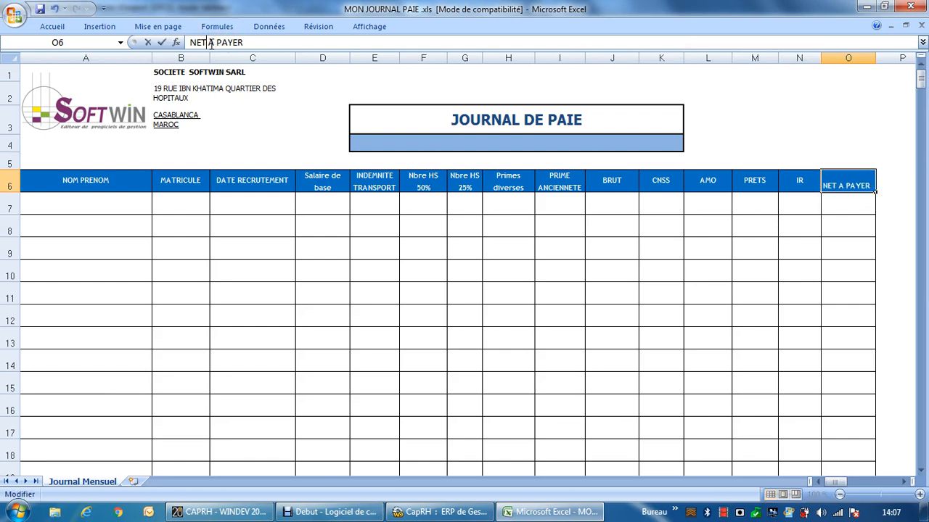
key("Return")
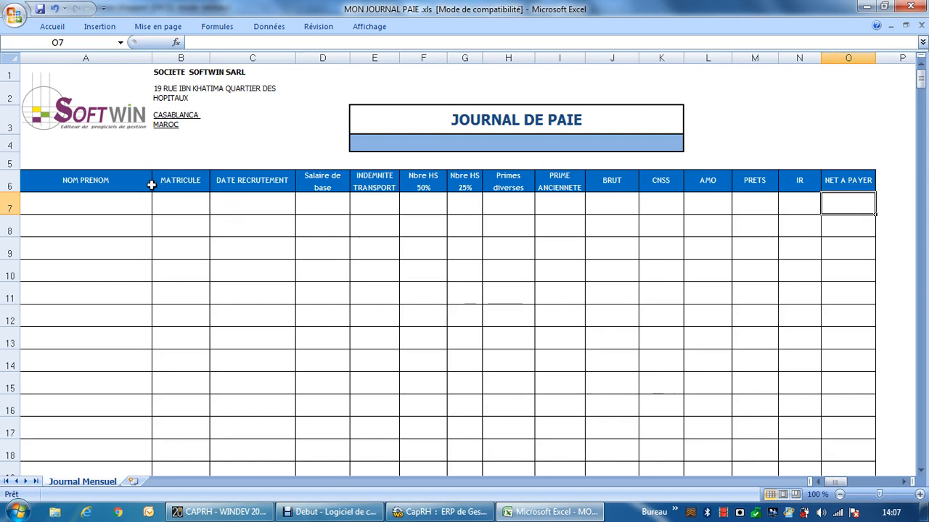
Step: Examine the data rows under the NOM PRENOM and MATRICULE headings, starting from row 7
left_click(78, 203)
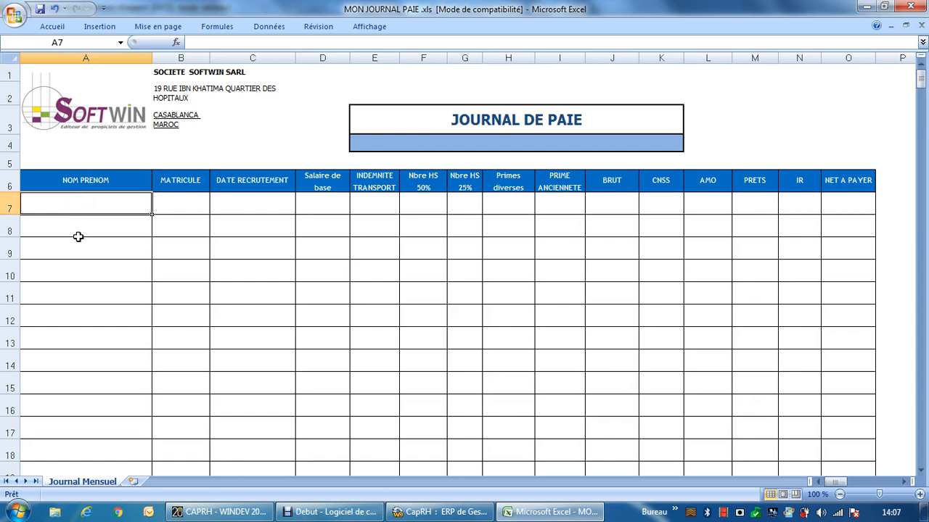
left_click(78, 233)
left_click(83, 255)
left_click(83, 276)
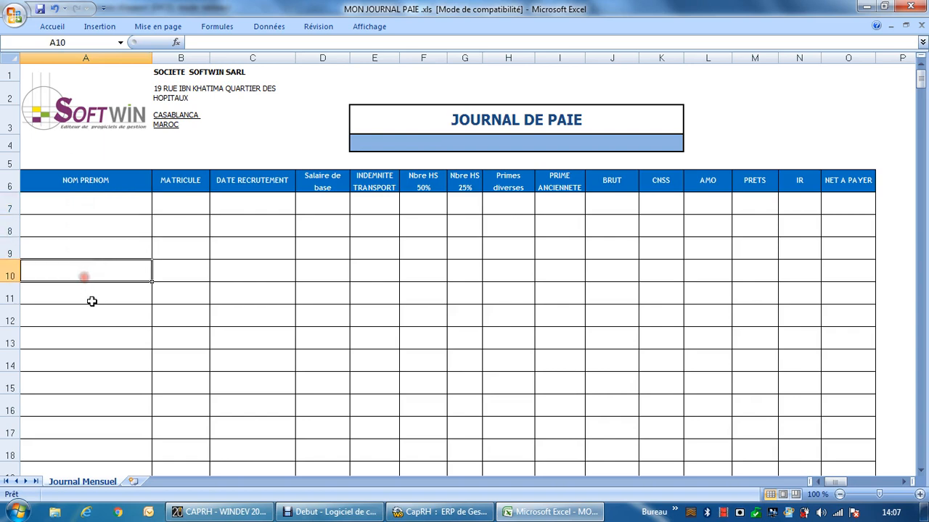
left_click(91, 312)
left_click(101, 355)
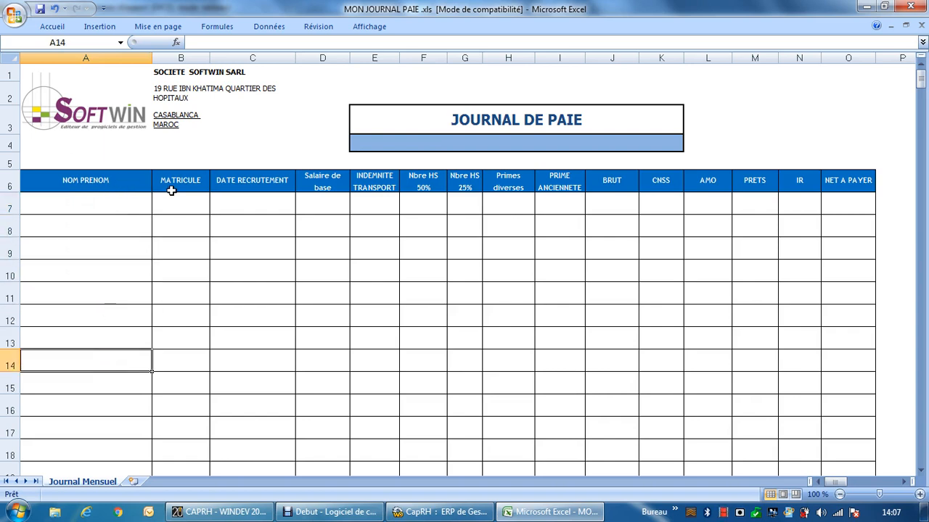
left_click(191, 202)
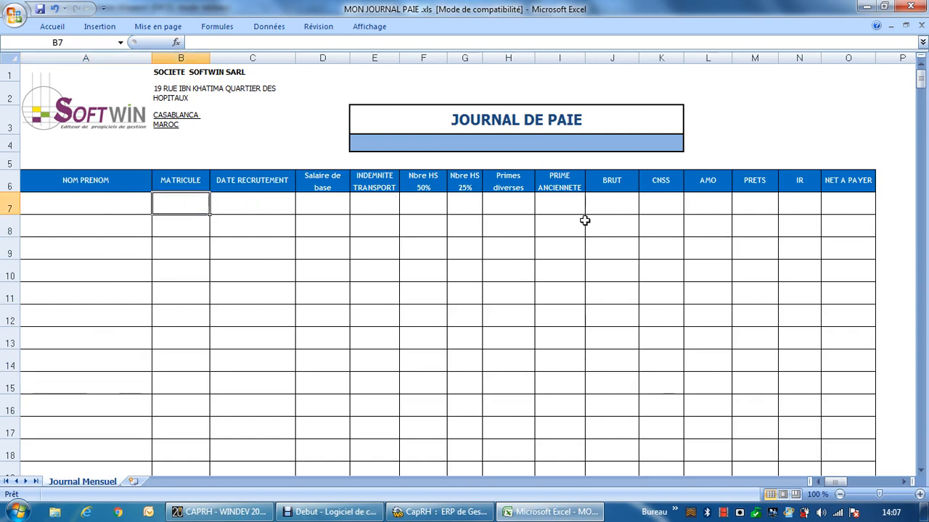
scroll(574, 224, "down", 2)
scroll(574, 224, "up", 2)
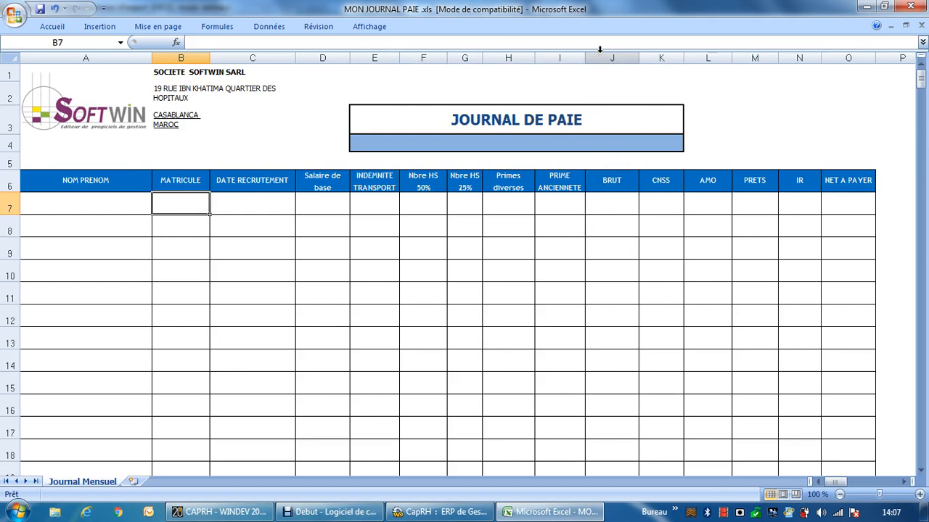
Step: Insert a new column before NET A PAYER and head it TOT RETENUES in cell O6
left_click(849, 57)
right_click(849, 58)
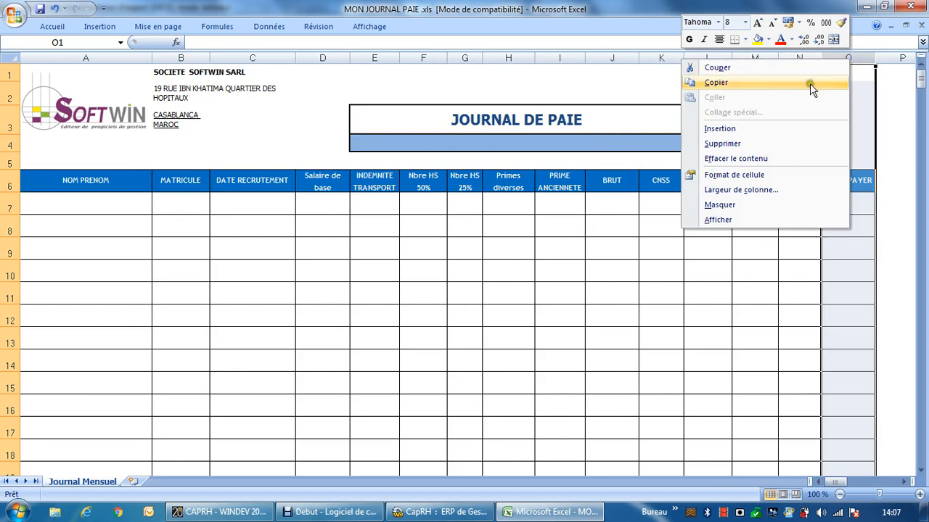
left_click(763, 131)
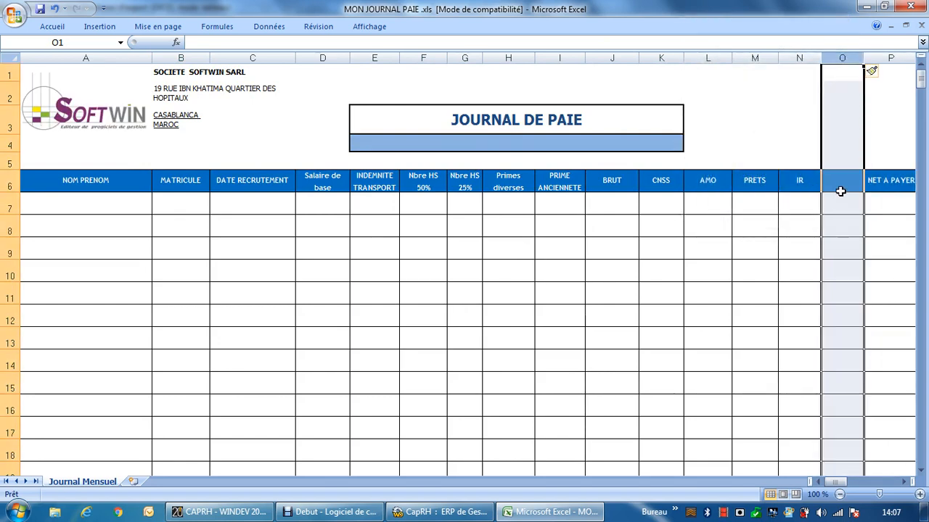
left_click(841, 186)
type("TO")
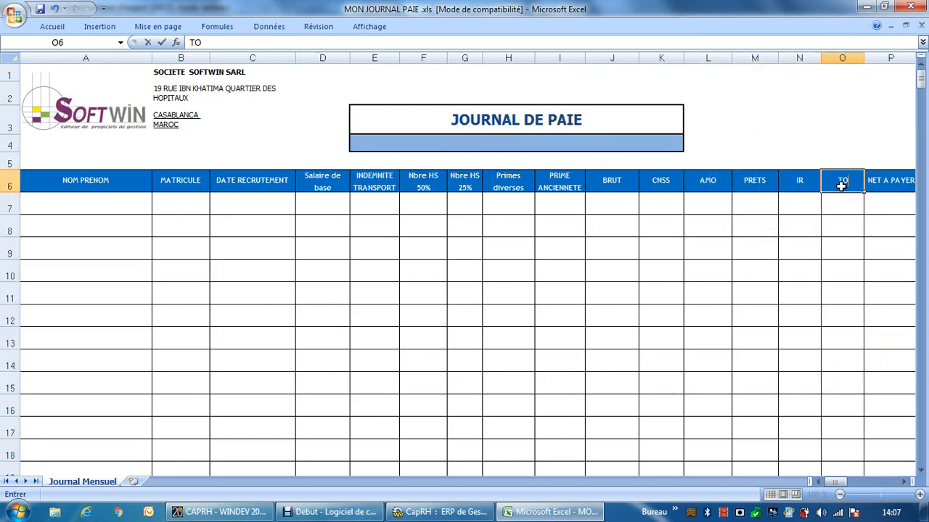
type("T RETENUES")
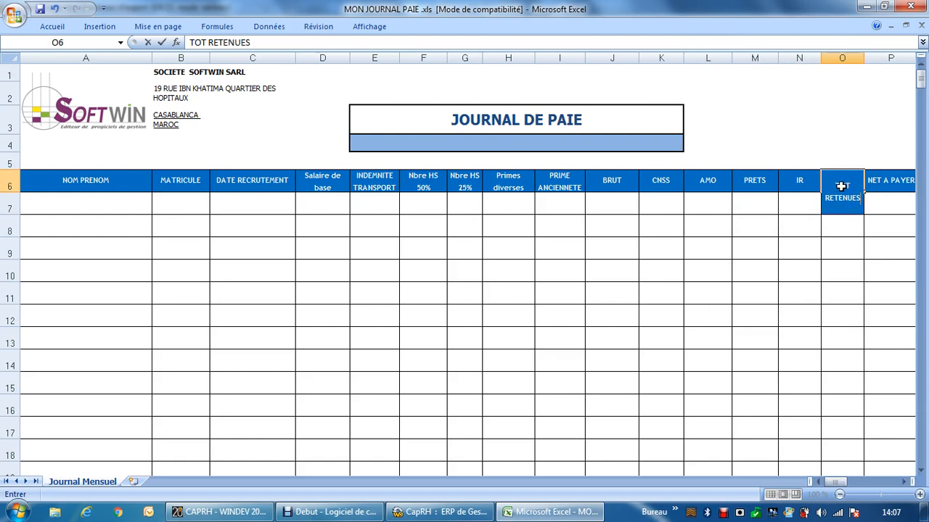
key("Return")
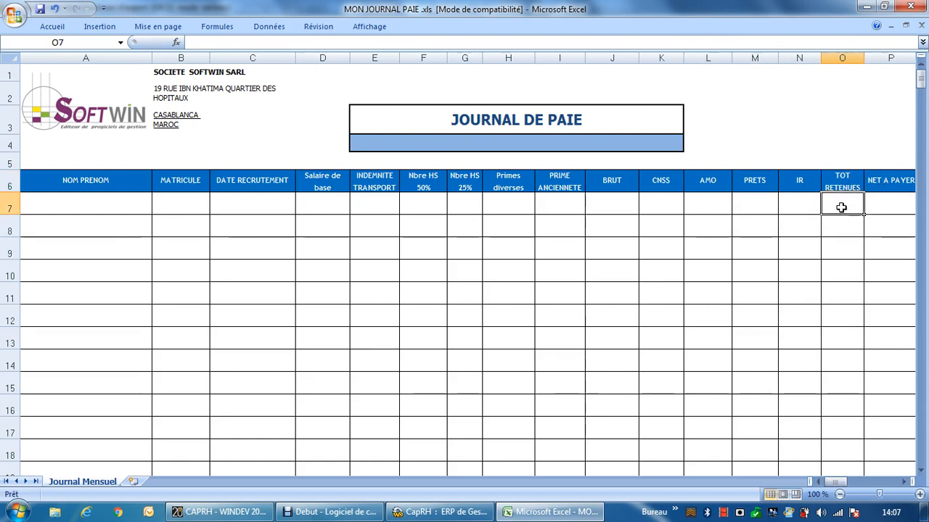
Step: Enter the formula =K7+L7+M7+N7 in cell O7 to total the CNSS, AMO, PRETS and IR deductions
type("+")
key("BackSpace")
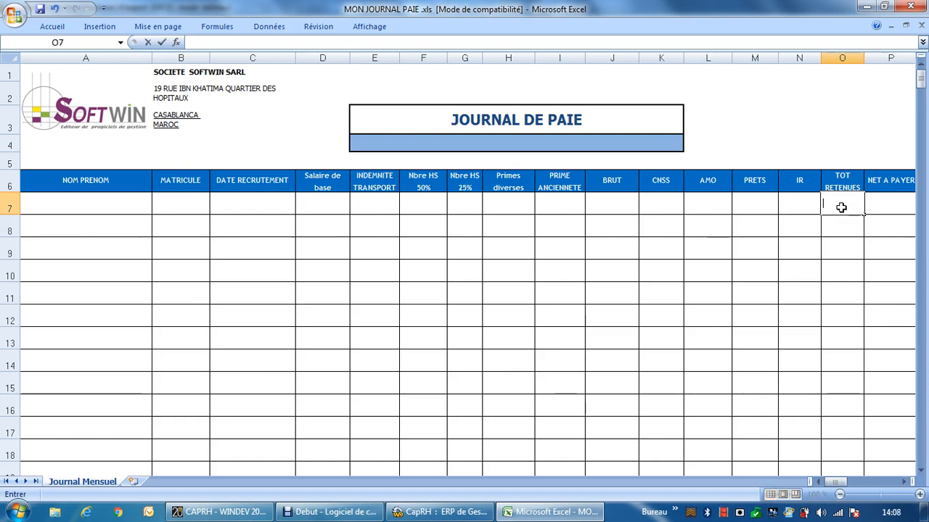
type("=")
left_click(656, 201)
type("+")
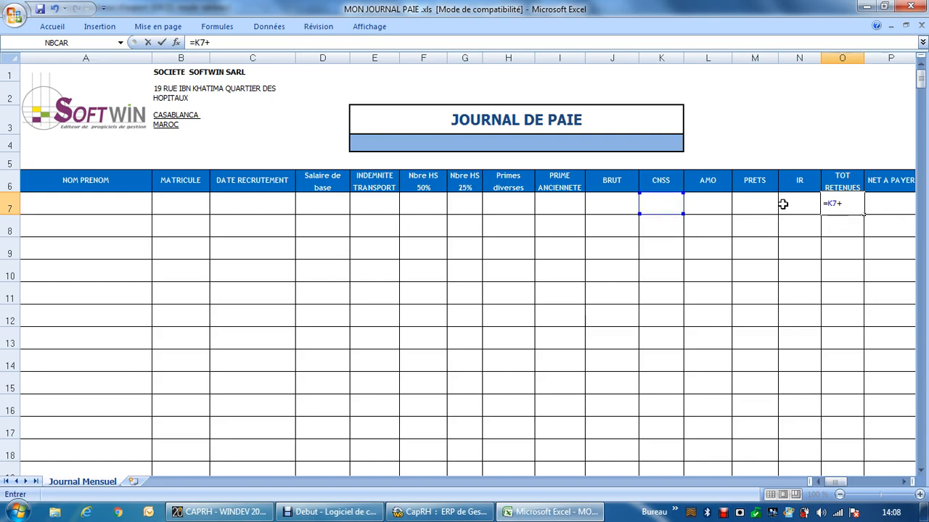
left_click(692, 202)
type("+")
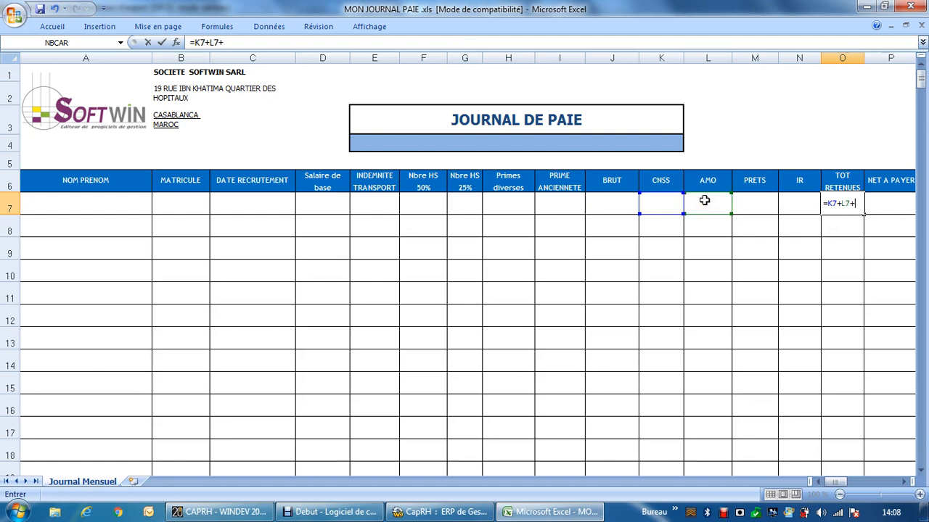
left_click(762, 207)
type("+")
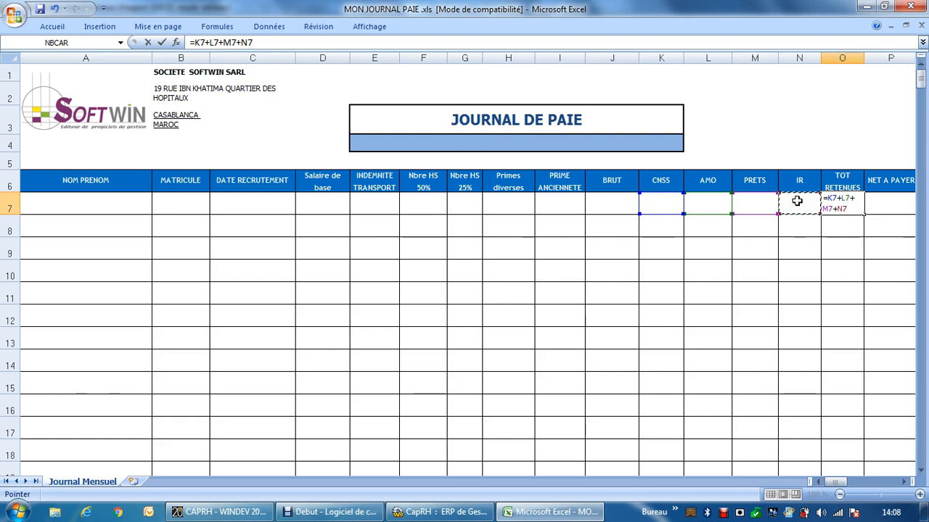
key("Return")
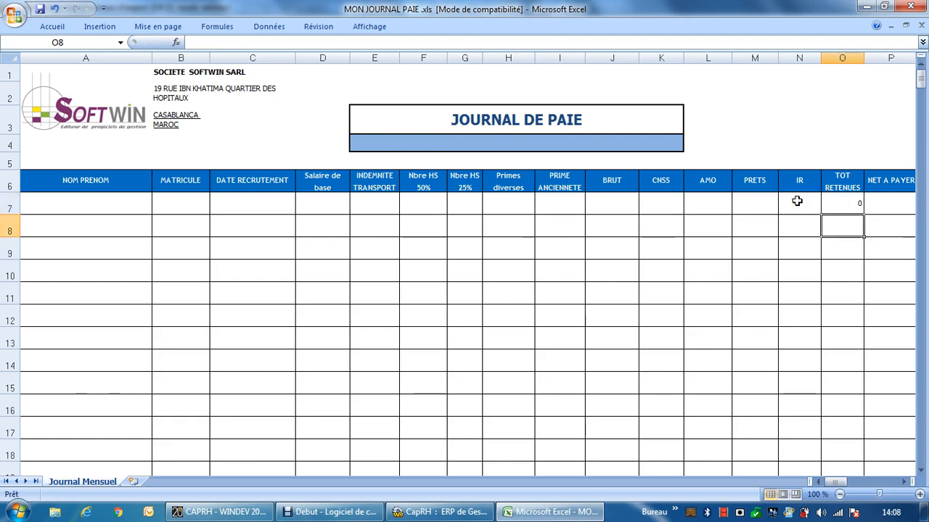
Step: Format cell O7 as Nombre with 2 decimals and the thousands separator
left_click(841, 200)
right_click(841, 200)
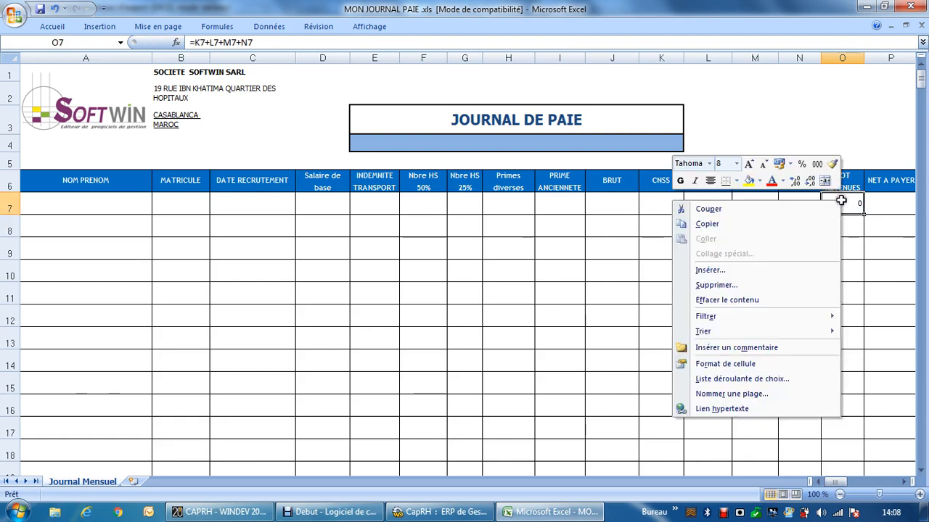
key("Escape")
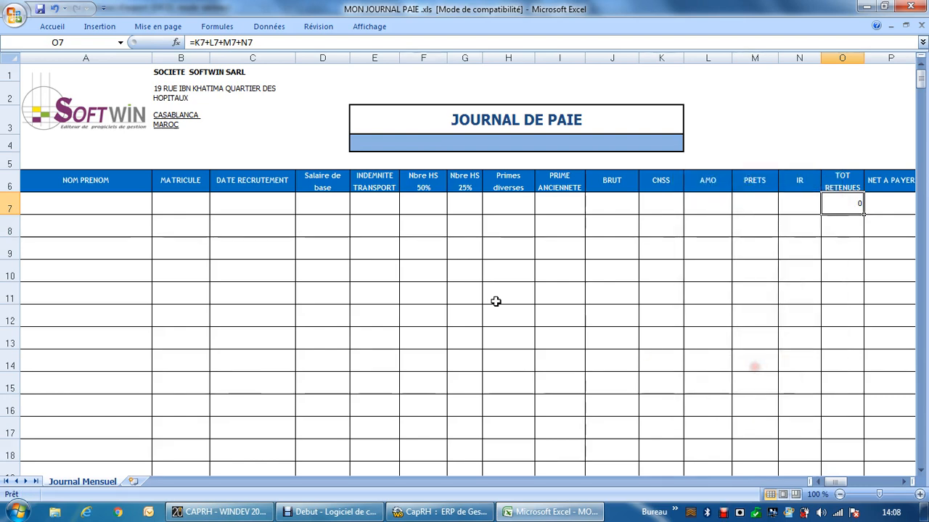
key("ctrl+1")
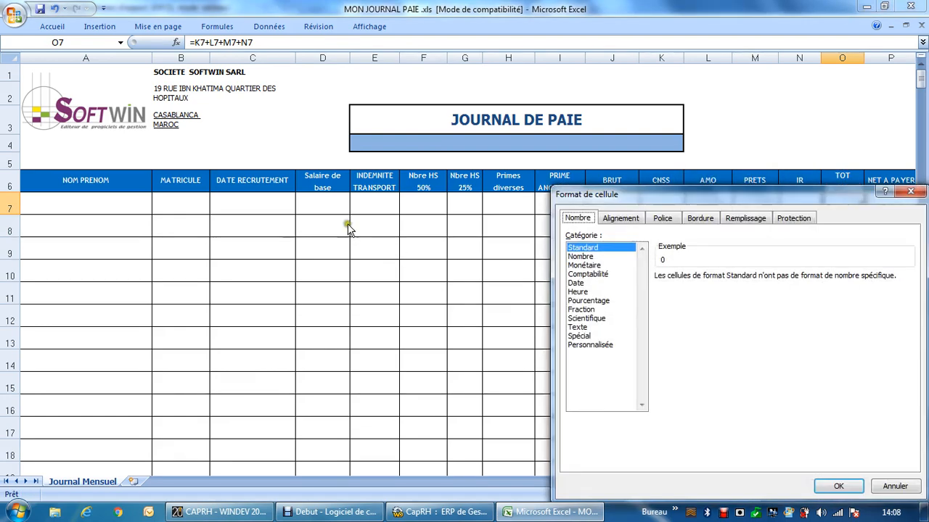
left_click(580, 256)
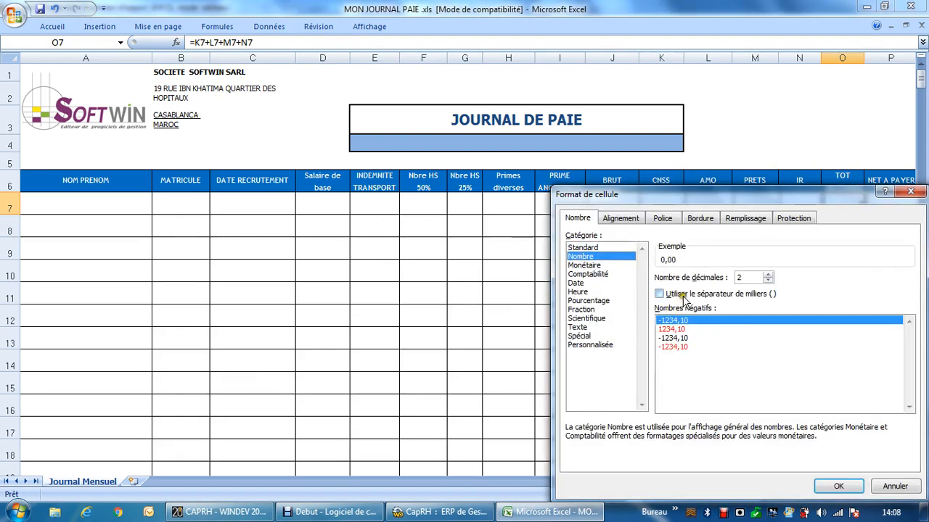
left_click(679, 296)
left_click(837, 486)
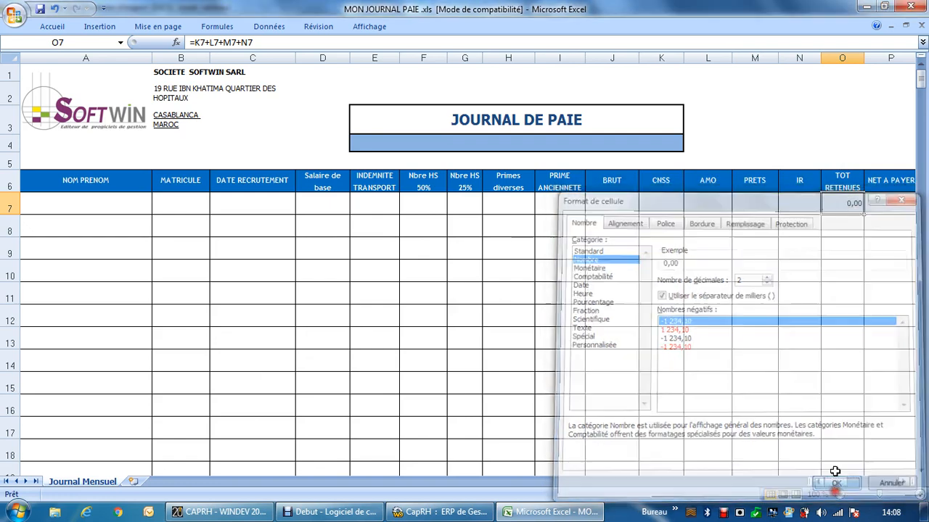
Step: Fill the O7 formula down through the data rows of the TOT RETENUES column
left_click_drag(863, 213, 826, 203)
scroll(847, 209, "up", 8)
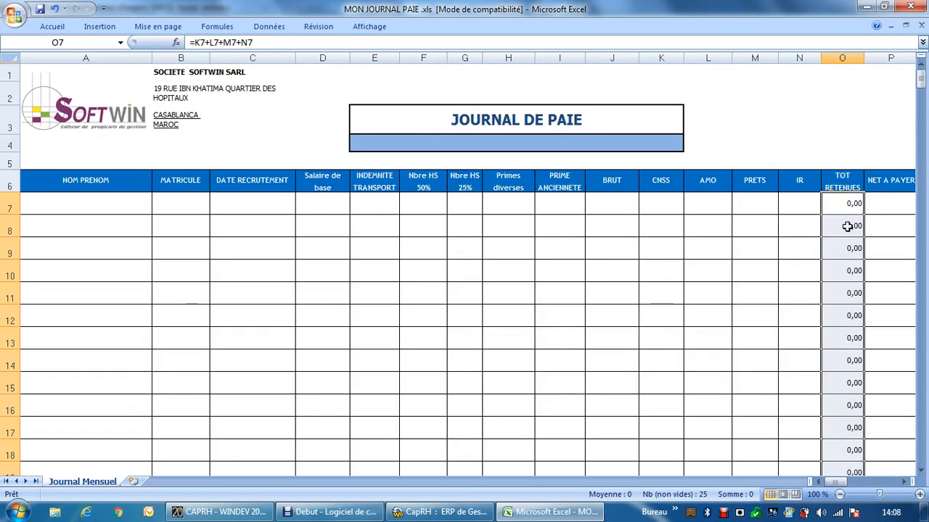
left_click(846, 227)
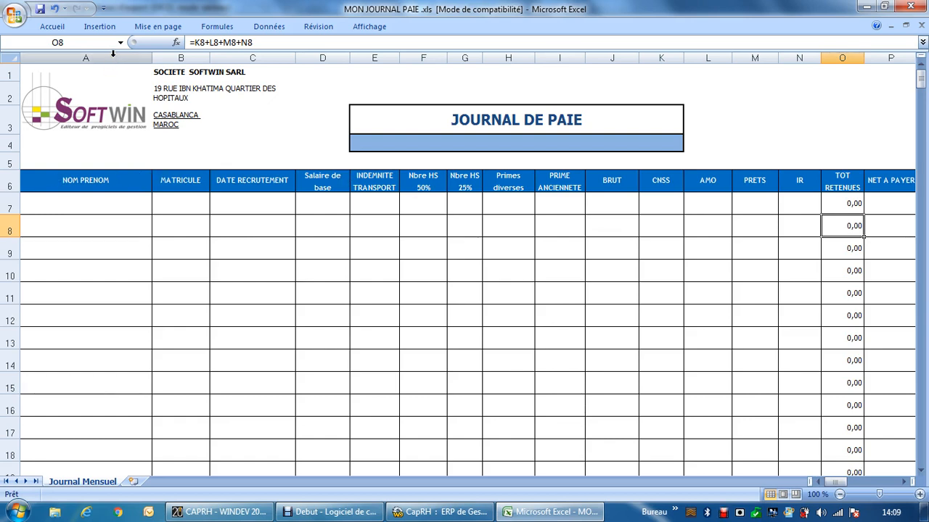
Step: Switch back to CapRH and add Nom et Prénom to the export structure, assigned to column A
left_click(186, 59)
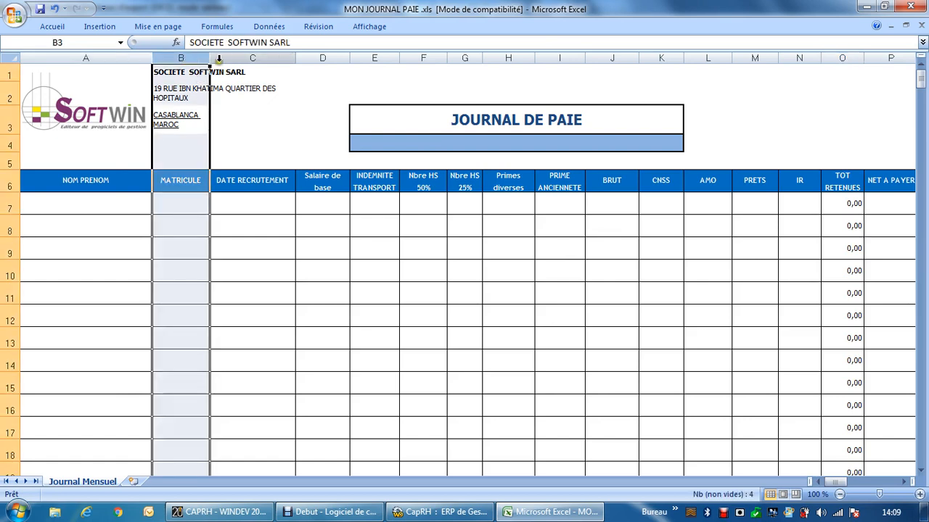
left_click(219, 58)
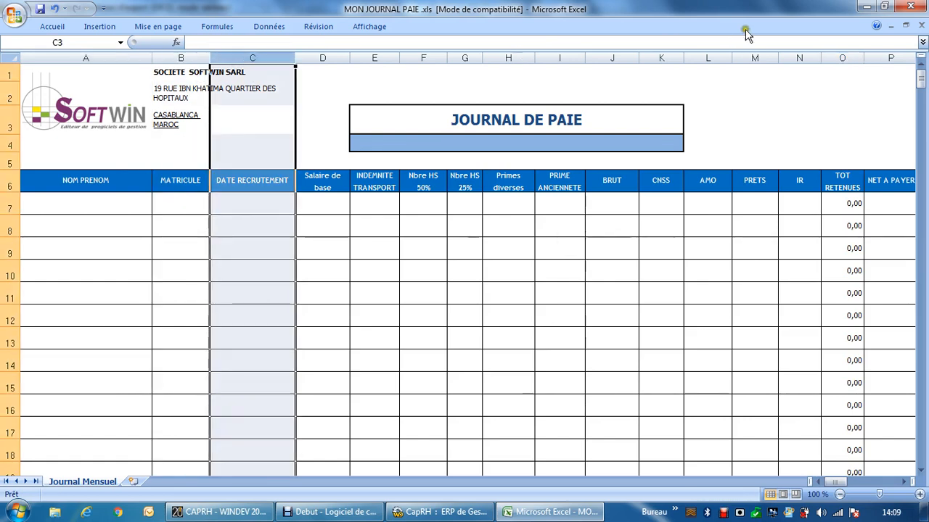
left_click(866, 7)
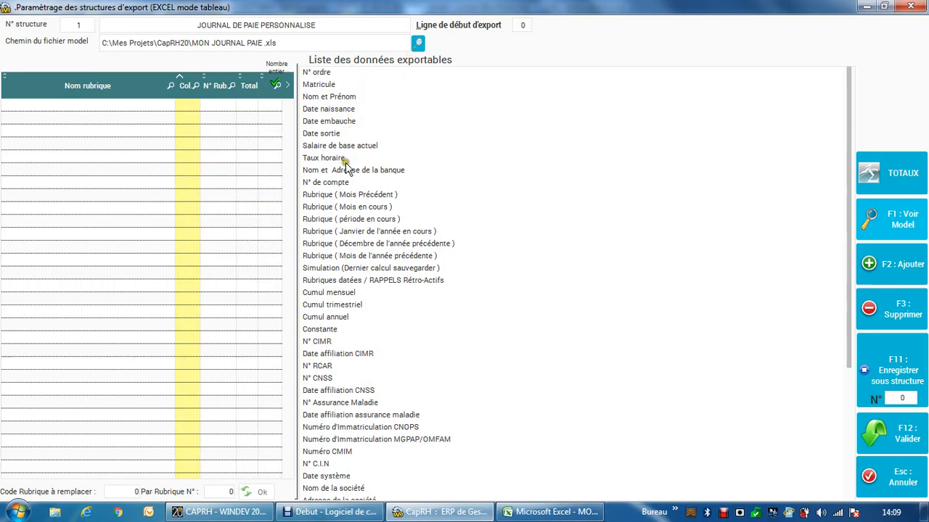
left_click_drag(322, 97, 323, 98)
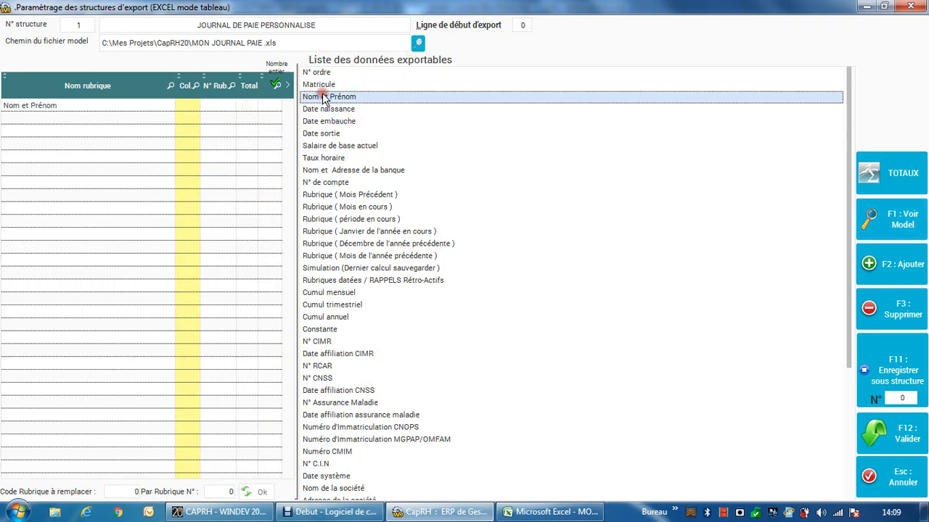
left_click(189, 106)
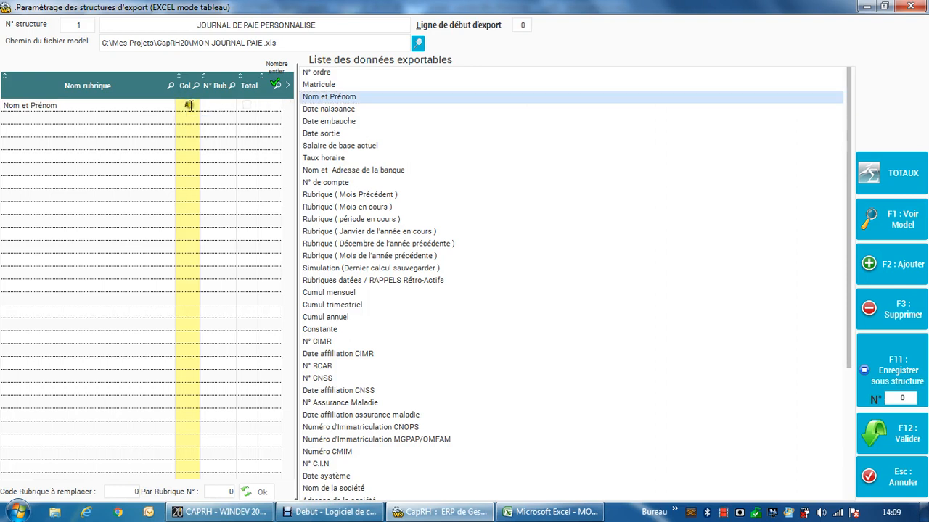
Step: Add Matricule to the export structure and assign it to column B
left_click(328, 84)
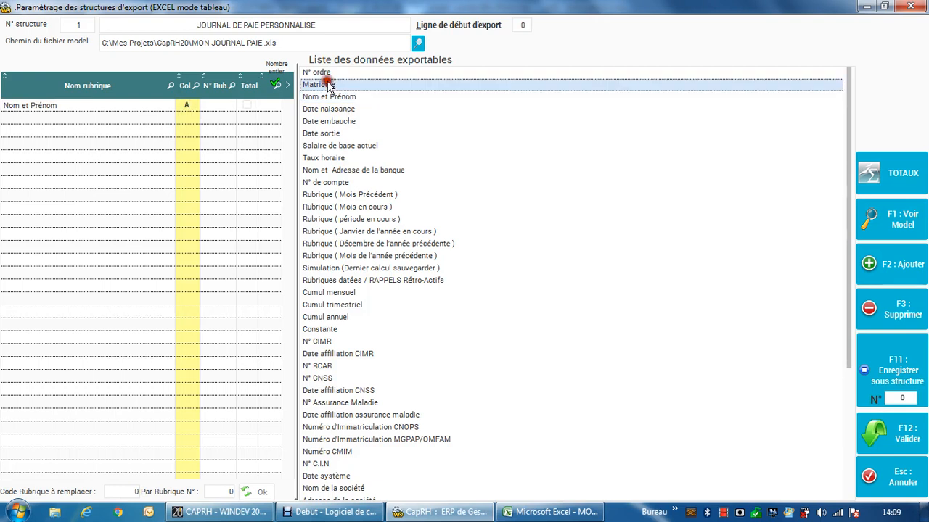
double_click(328, 85)
left_click(190, 106)
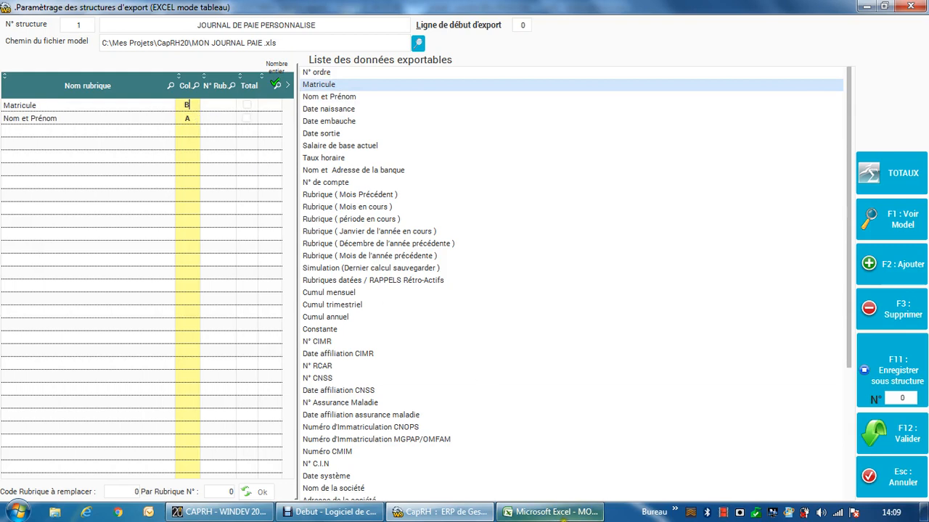
Step: After checking the Excel model, add Date embauche to the CapRH structure as column C and sort the items by column letter
left_click(555, 513)
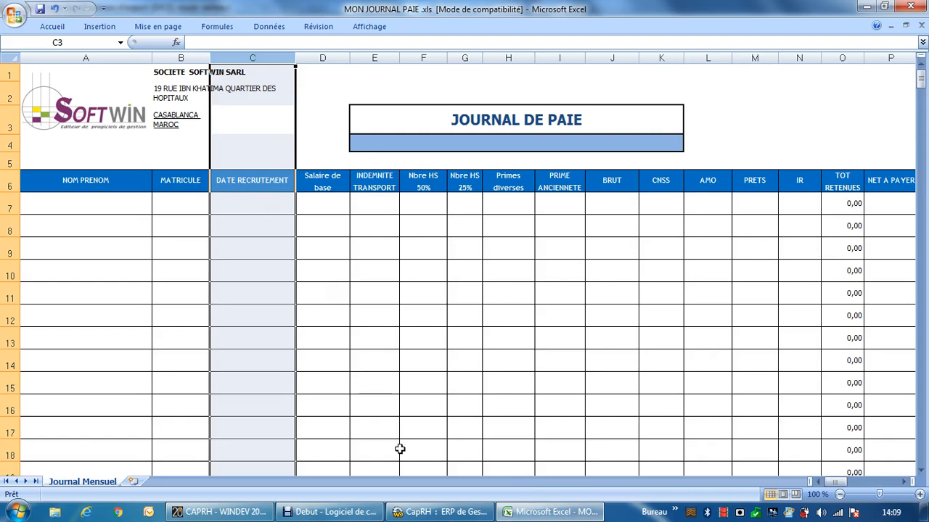
left_click(431, 512)
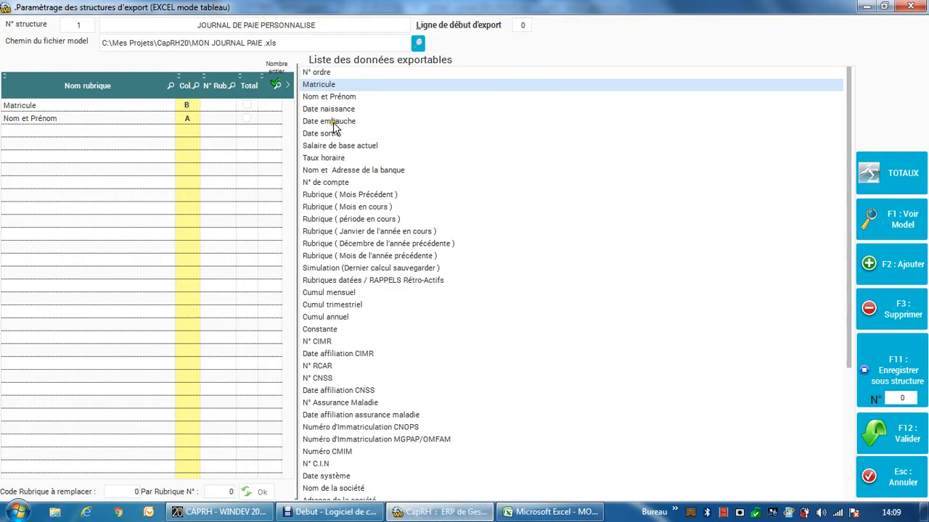
double_click(331, 121)
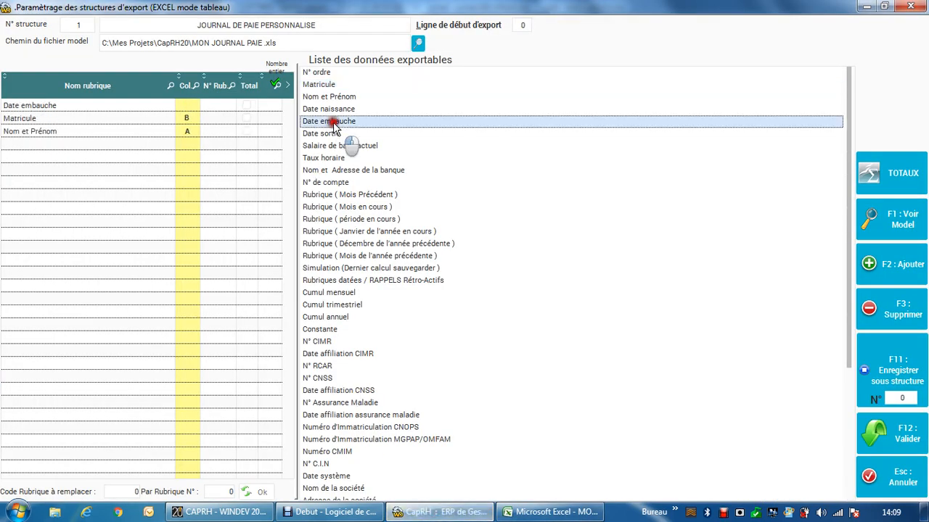
left_click(186, 105)
type("C")
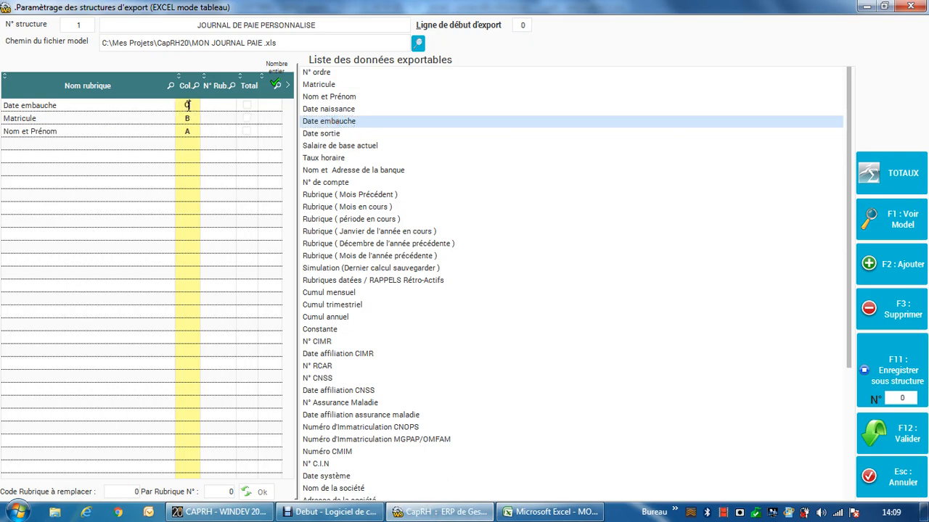
left_click(186, 86)
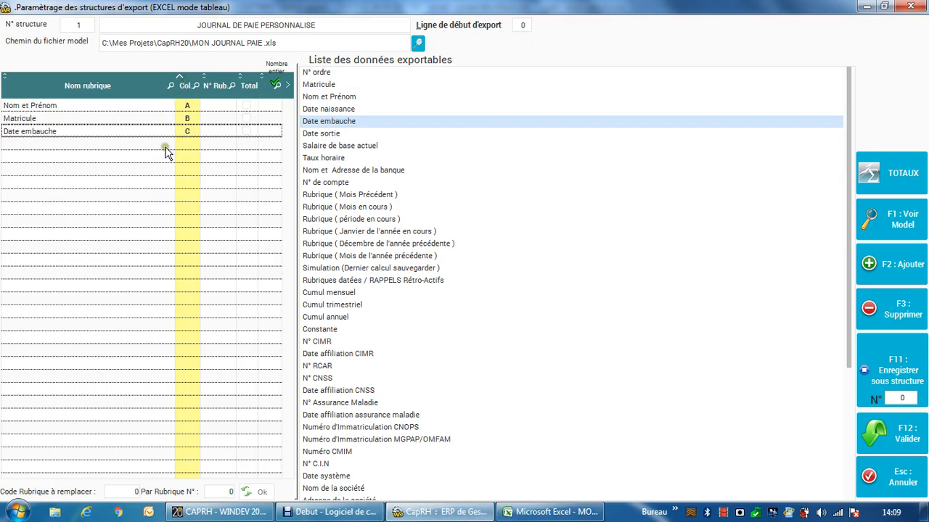
Step: Check column D in the Excel model, then return to CapRH and add the Rubrique (Mois en cours) item SALAIRE DE BASE, code 10
left_click(517, 512)
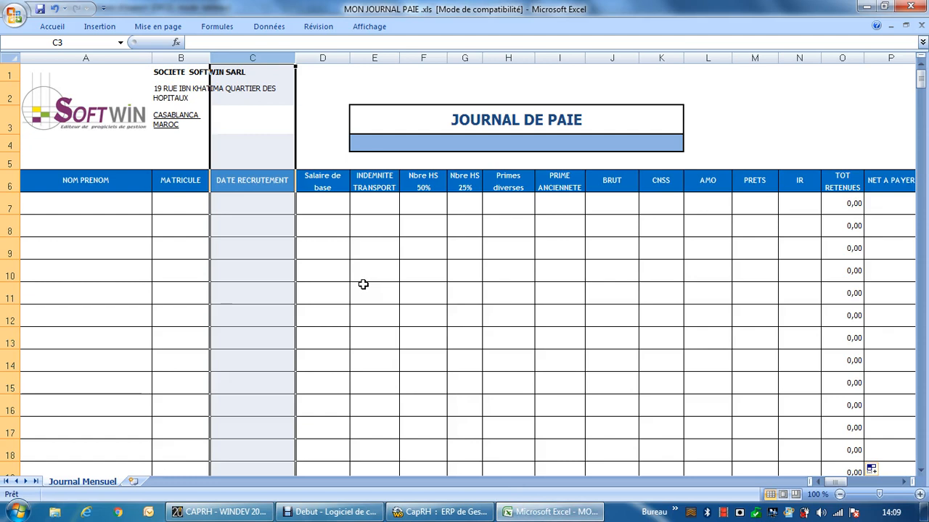
left_click(331, 214)
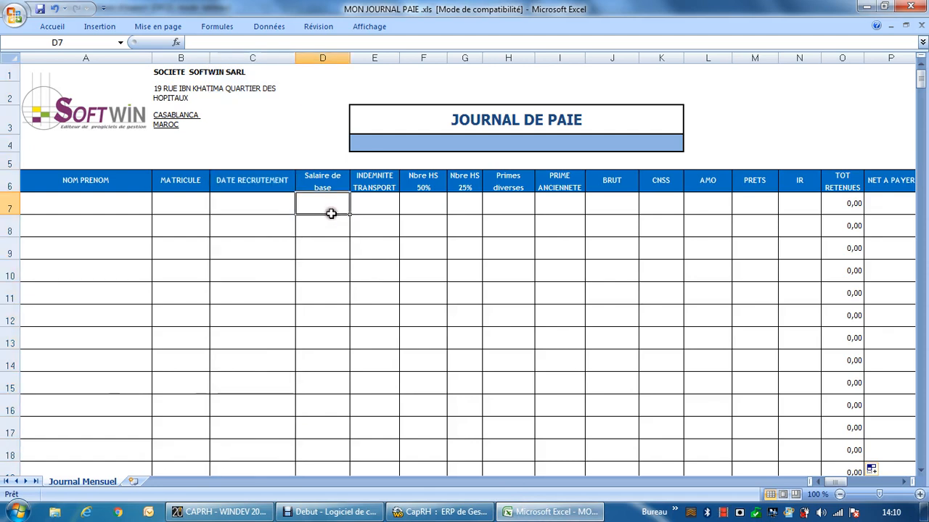
left_click(436, 514)
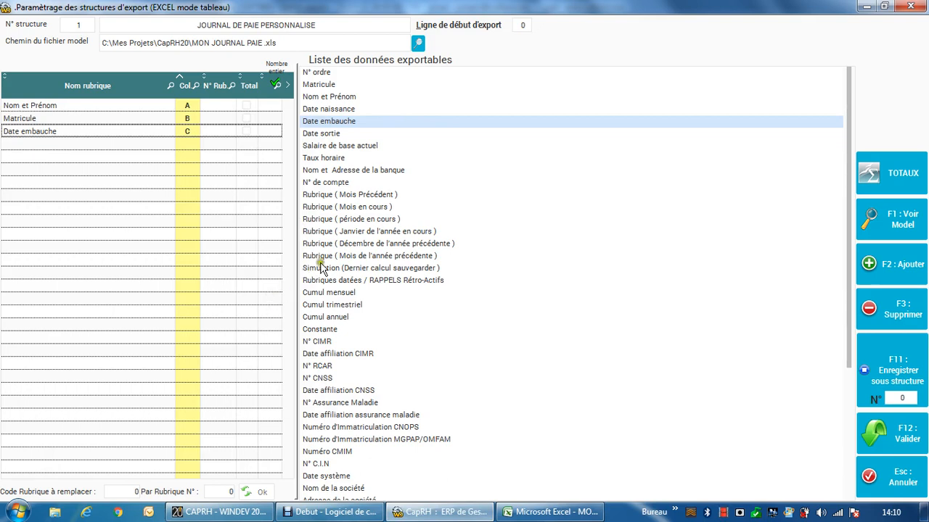
left_click(341, 207)
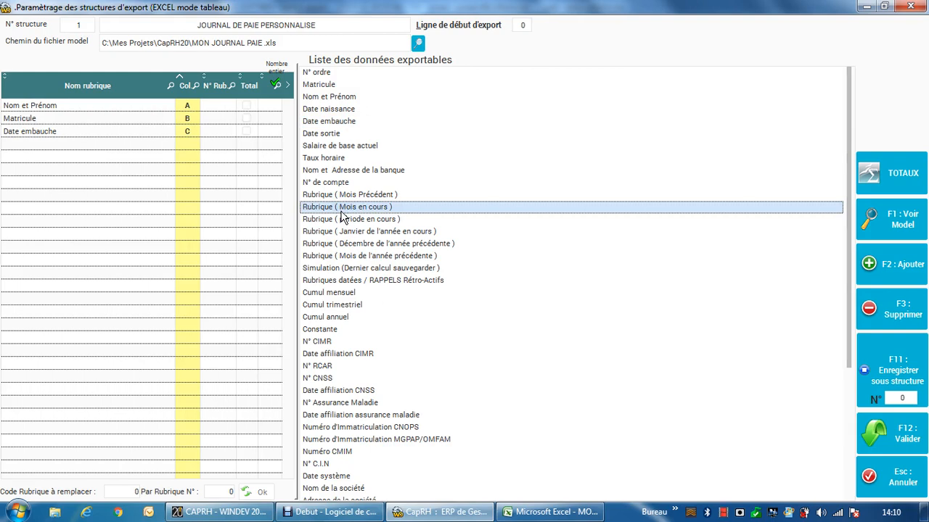
double_click(341, 207)
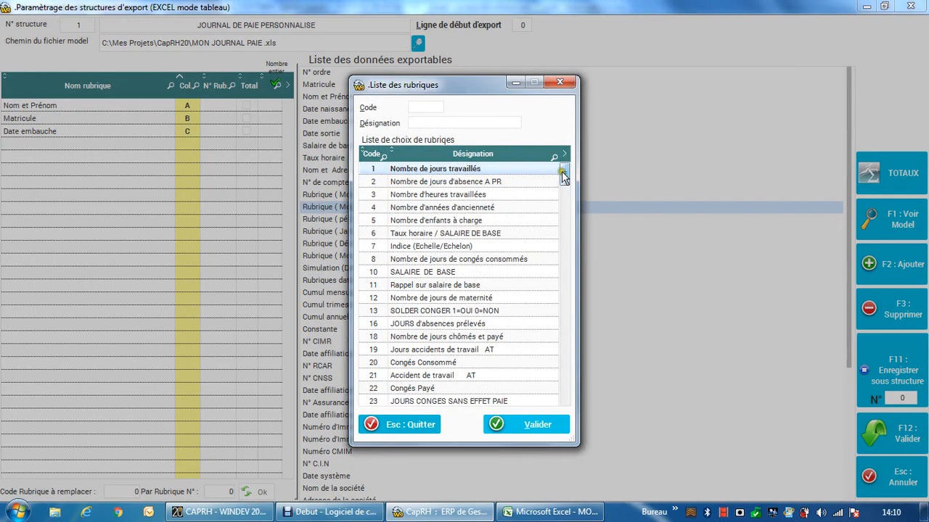
mouse_move(563, 172)
left_mouse_down()
mouse_move(565, 400)
mouse_move(586, 203)
mouse_move(574, 173)
left_mouse_up()
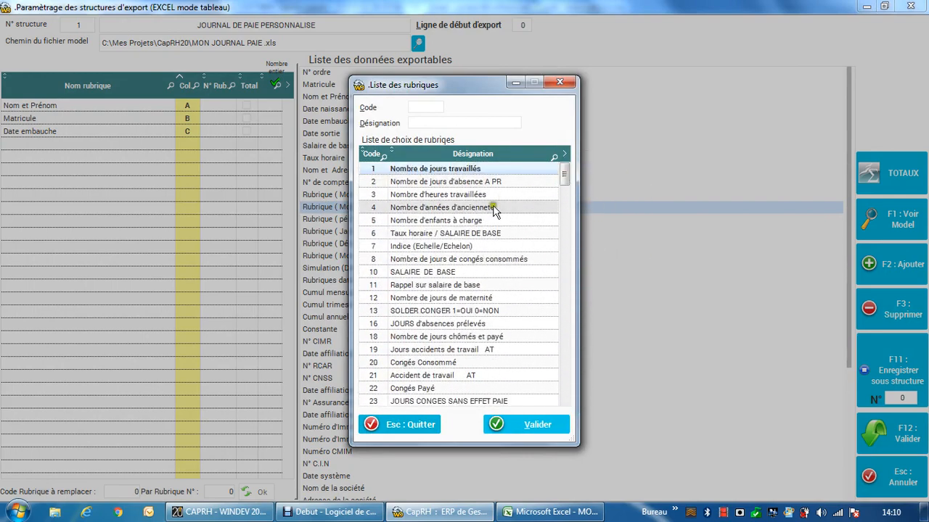
double_click(456, 273)
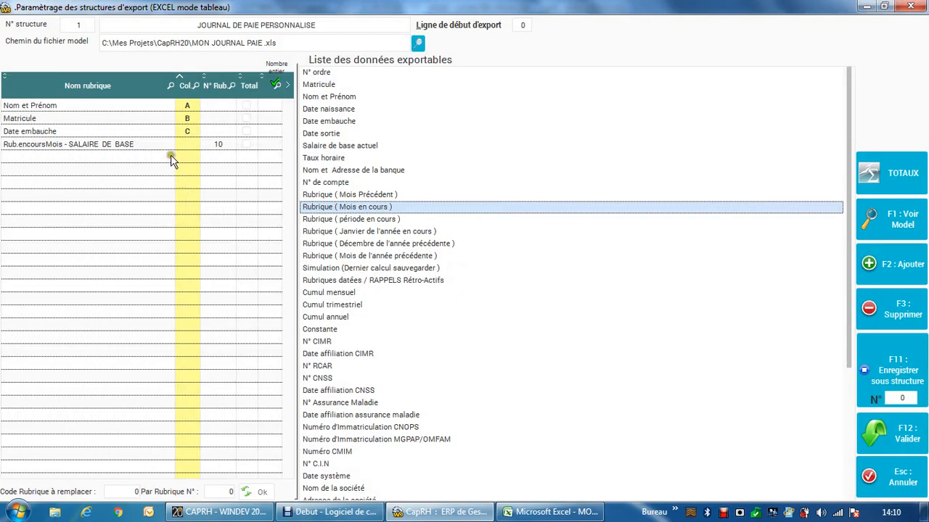
Step: Assign the SALAIRE DE BASE item of the export structure to column D
left_click(224, 118)
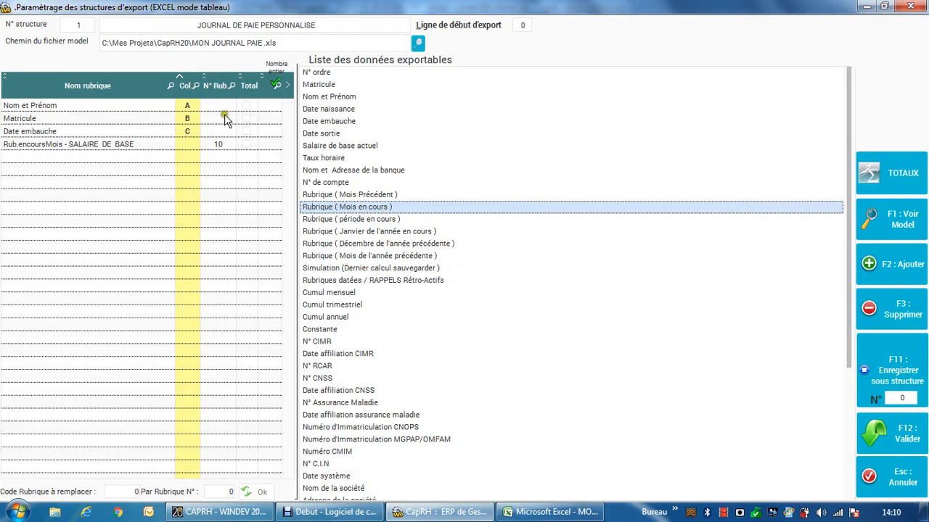
left_click(128, 144)
left_click(225, 145)
left_click(224, 102)
left_click(222, 144)
left_click(191, 143)
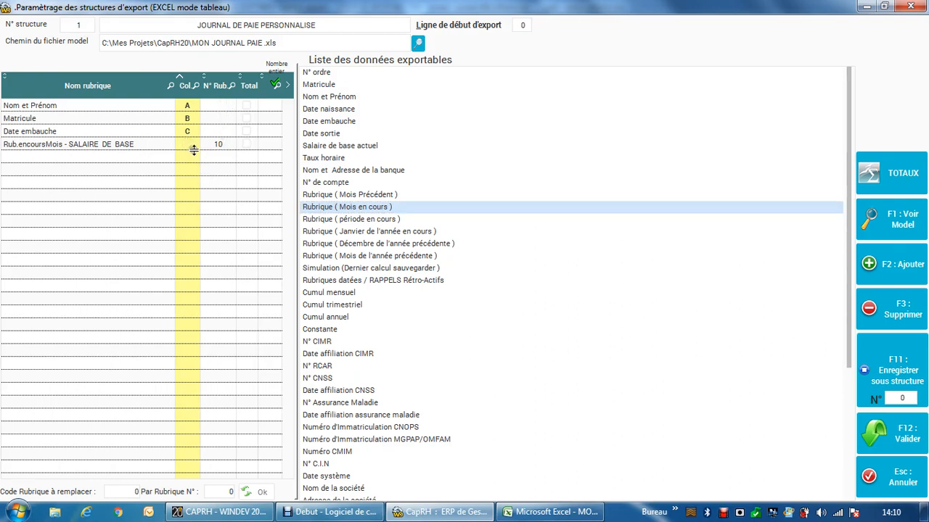
type("D")
Step: After checking the Excel model, filter the current-month rubrics in CapRH for TRANSPO and add INDEMNITE DE TRANSPORT as column E
left_click(563, 514)
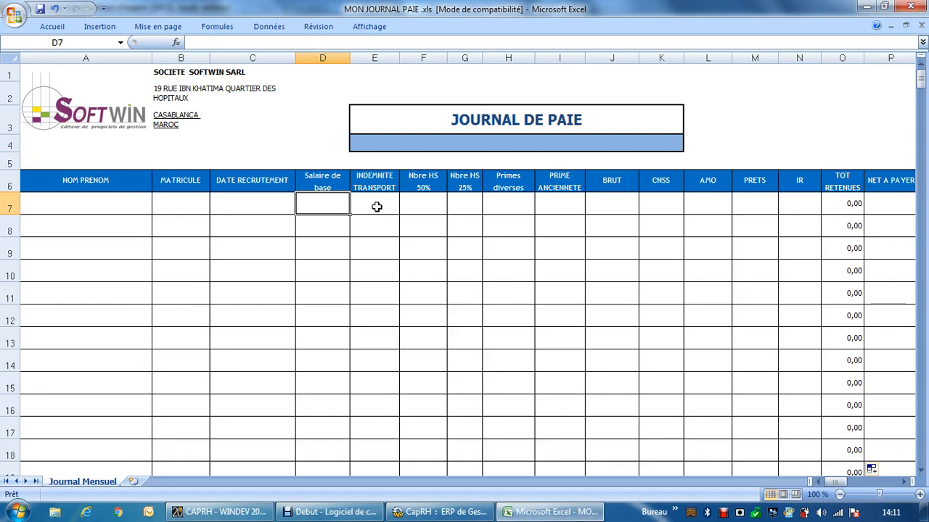
left_click(439, 511)
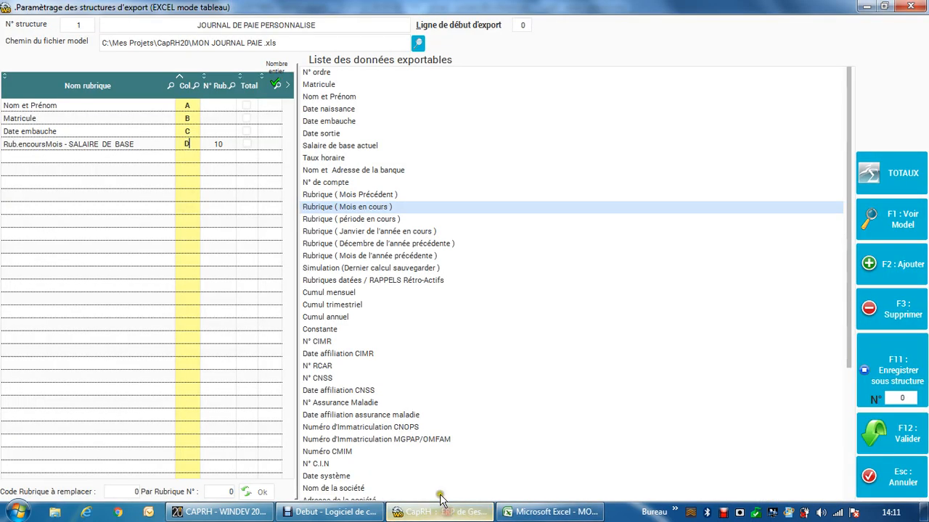
double_click(392, 209)
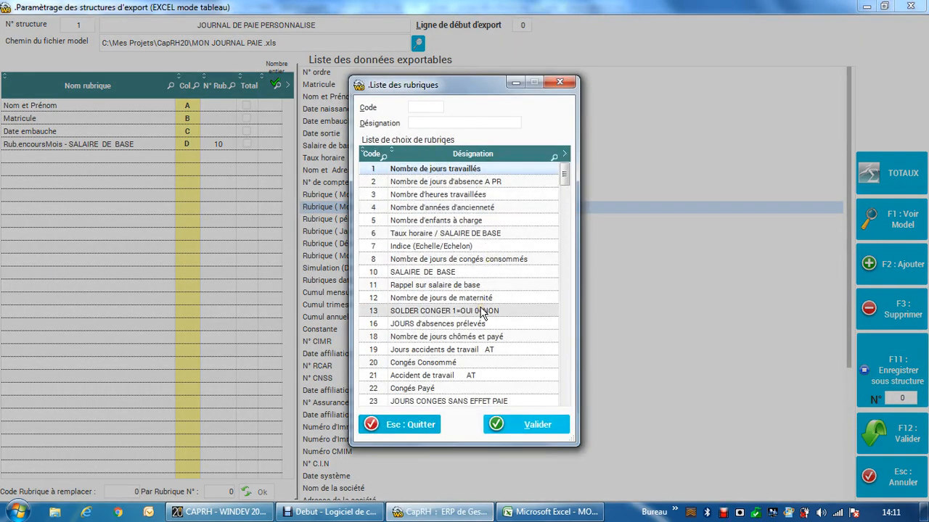
right_click(556, 159)
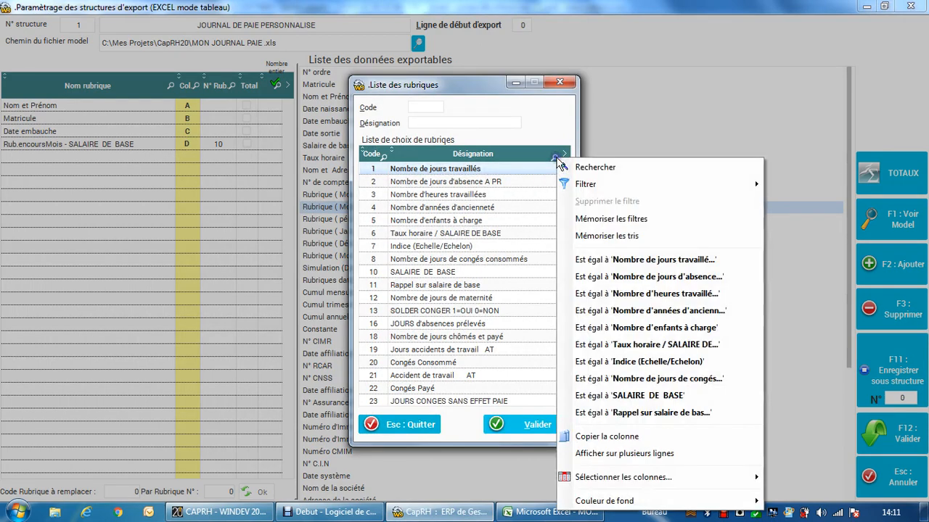
mouse_move(596, 185)
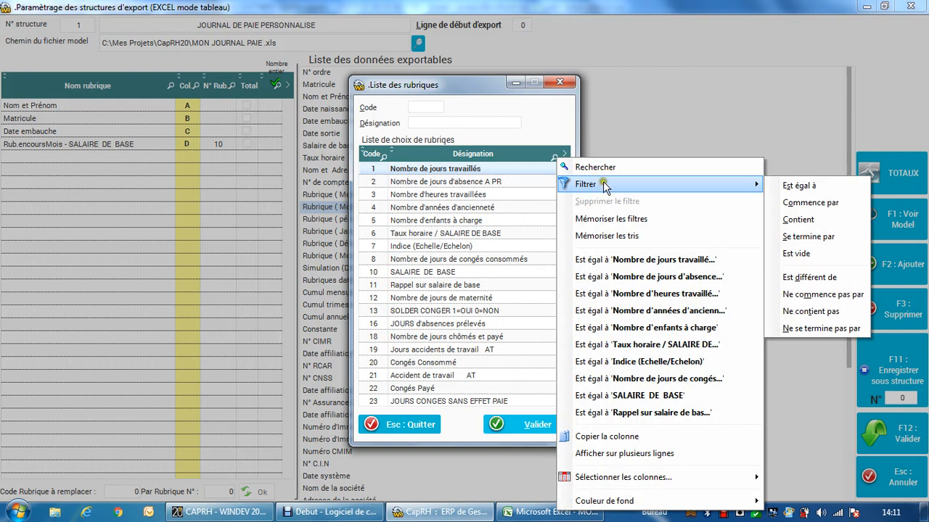
left_click(798, 220)
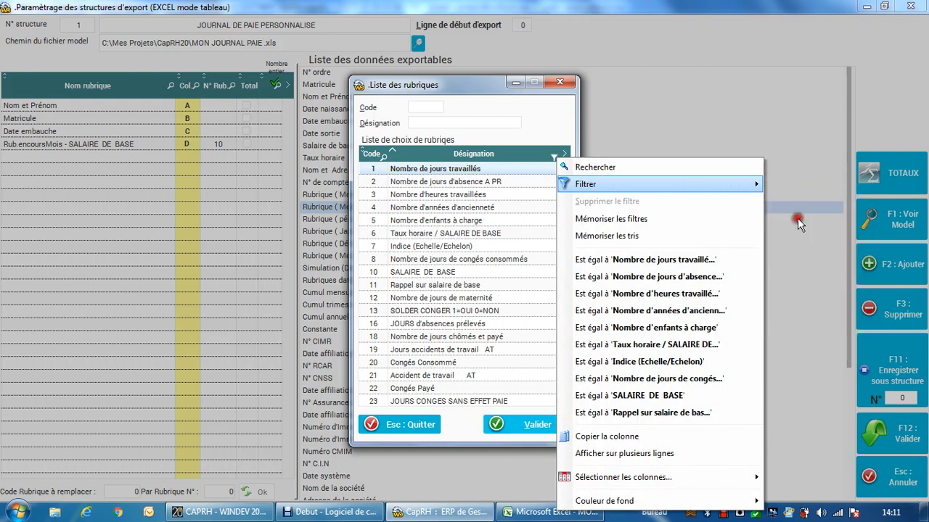
type("TRANSPO")
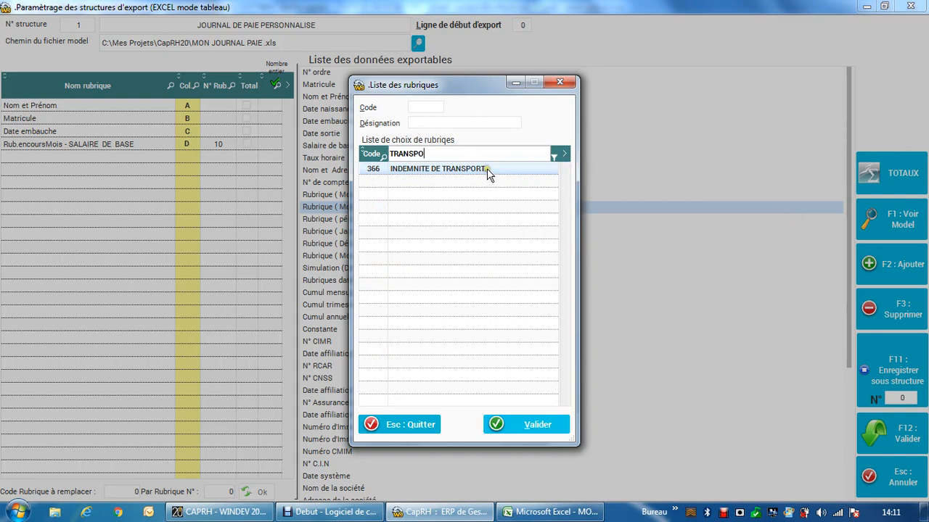
left_click(519, 427)
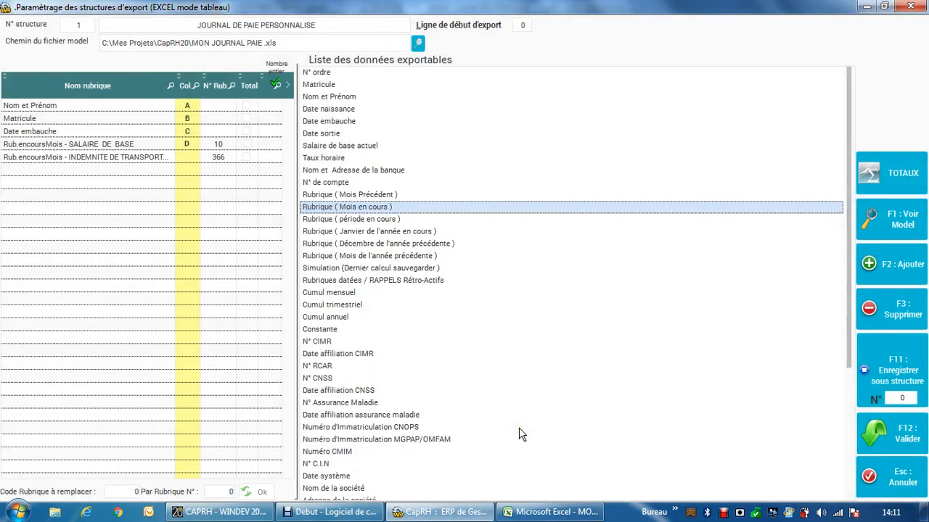
left_click(185, 156)
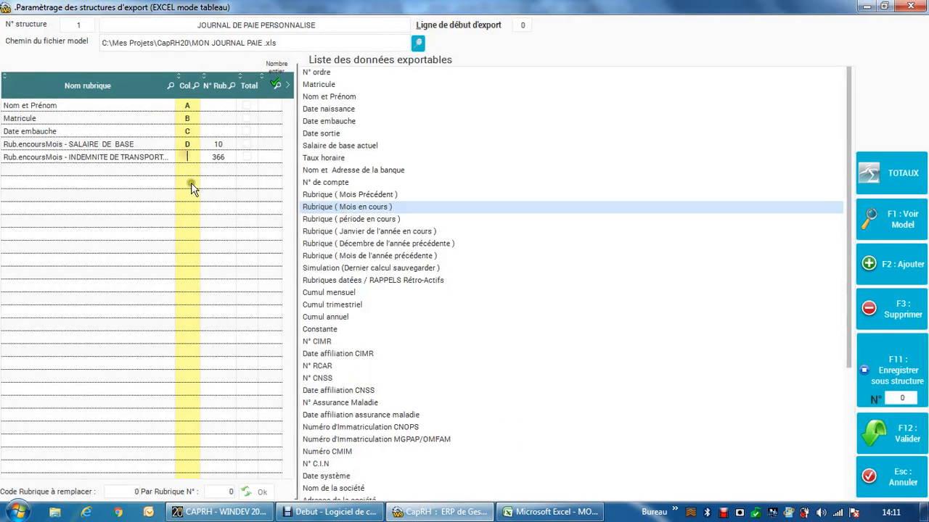
type("E")
Step: Switch to the Excel model and shorten the header in F6 to HS 50%
left_click(551, 512)
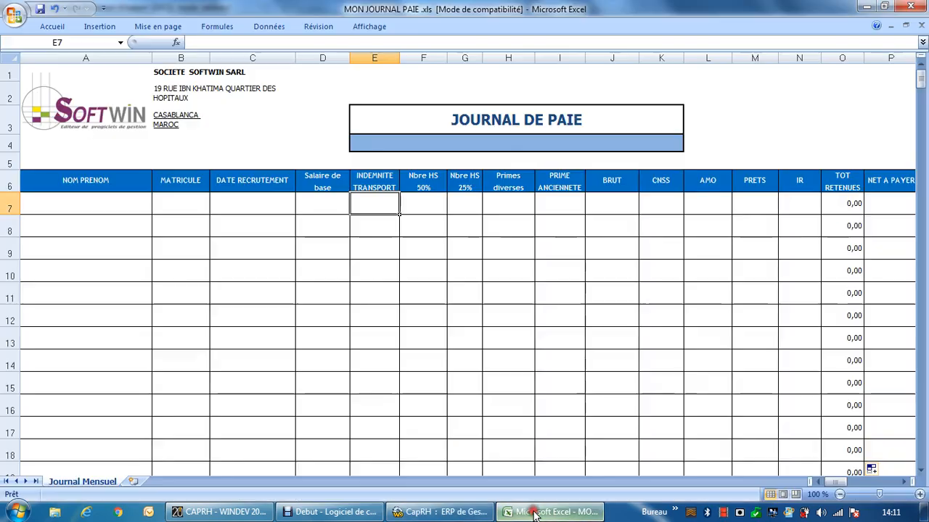
left_click(425, 183)
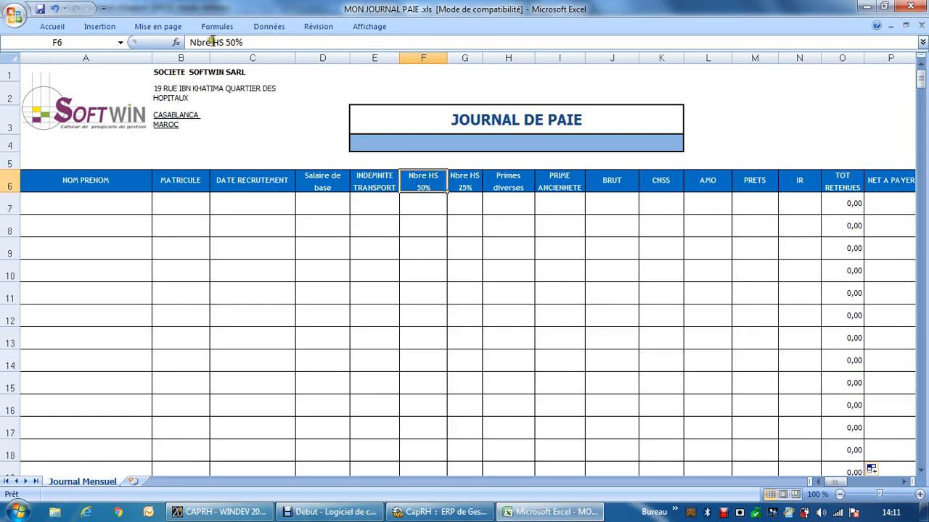
left_click_drag(208, 42, 187, 32)
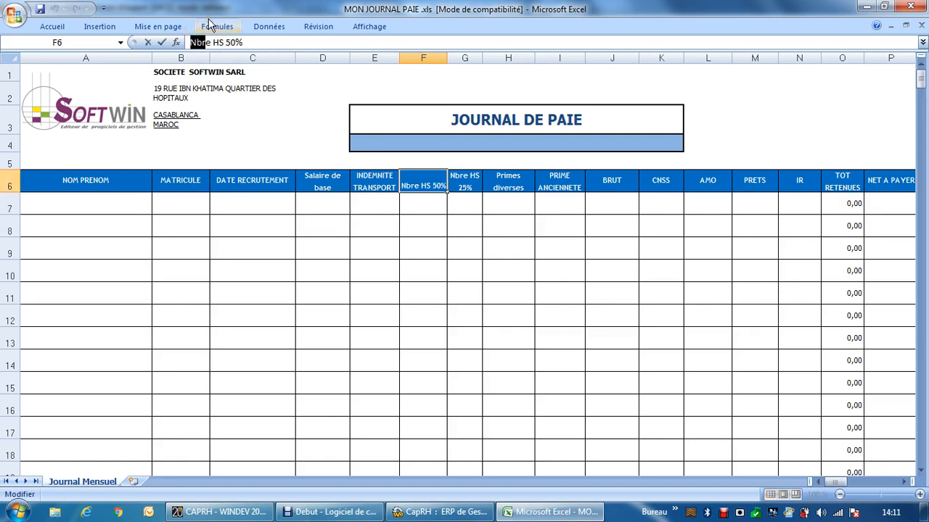
key("BackSpace")
key("Delete")
key("Delete")
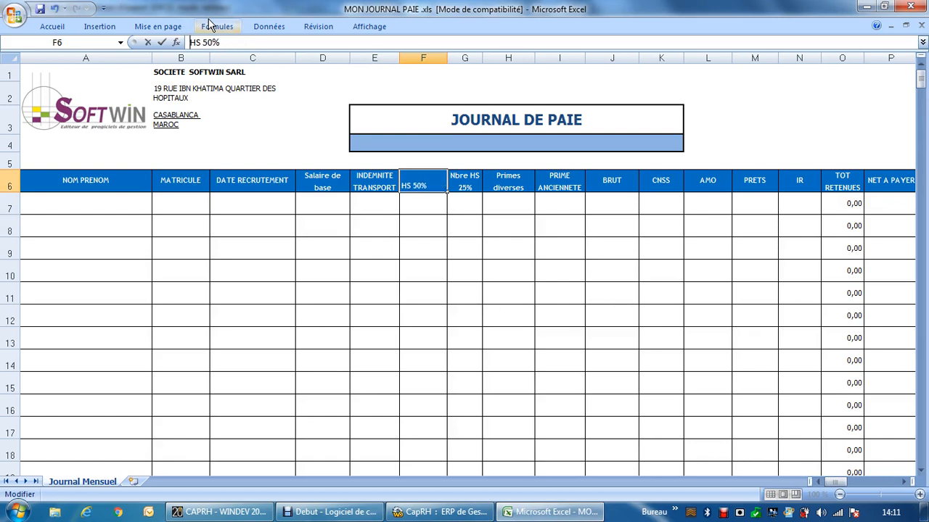
Step: Shorten the header in G6 to HS 25%
left_click(470, 187)
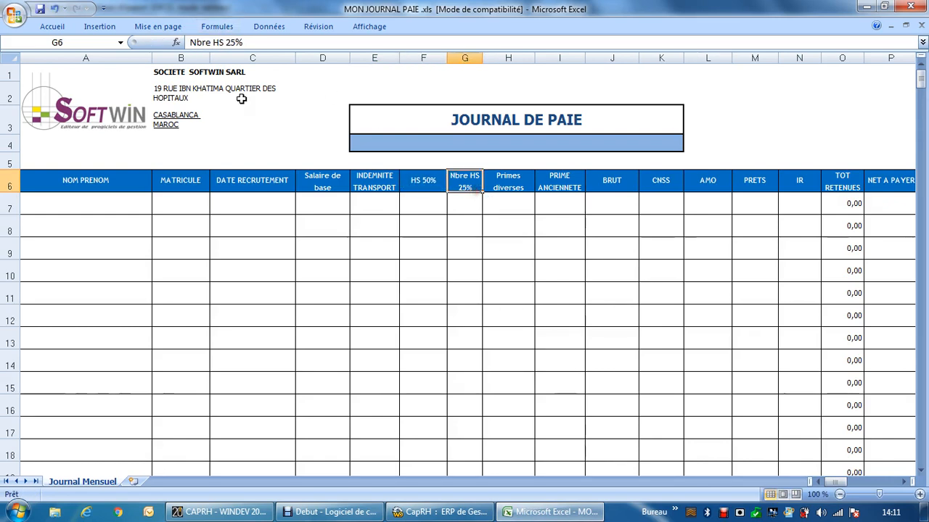
double_click(200, 42)
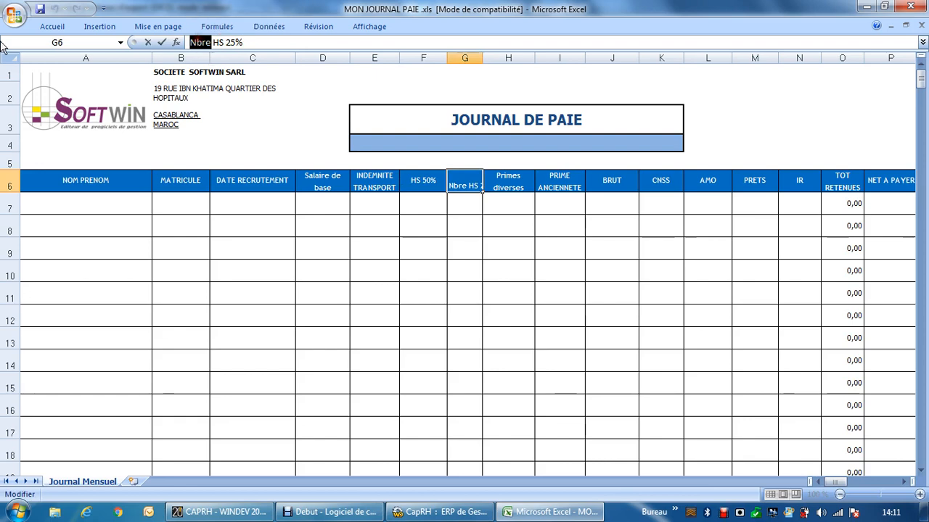
key("BackSpace")
key("Delete")
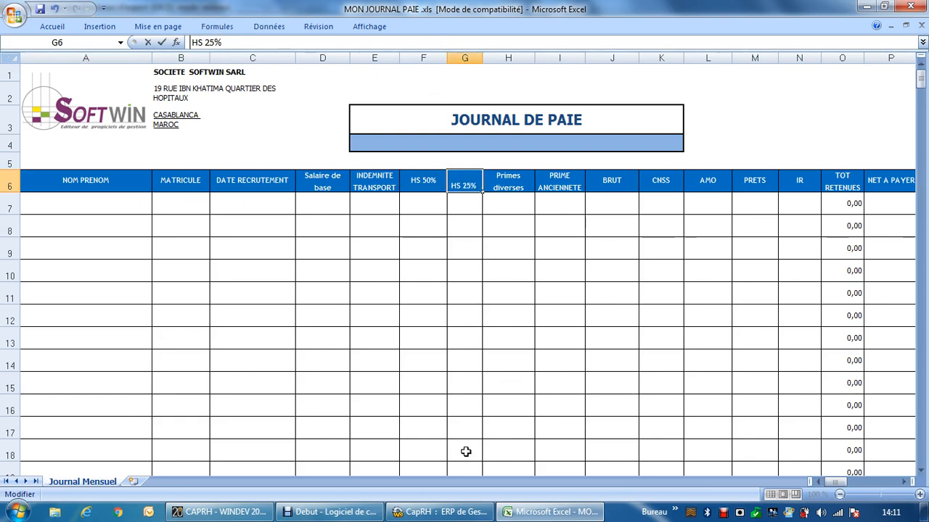
Step: Switch to CapRH, search the current-month rubrics for HEURES and add Heures supplémentaires à 50% as column F
left_click(439, 512)
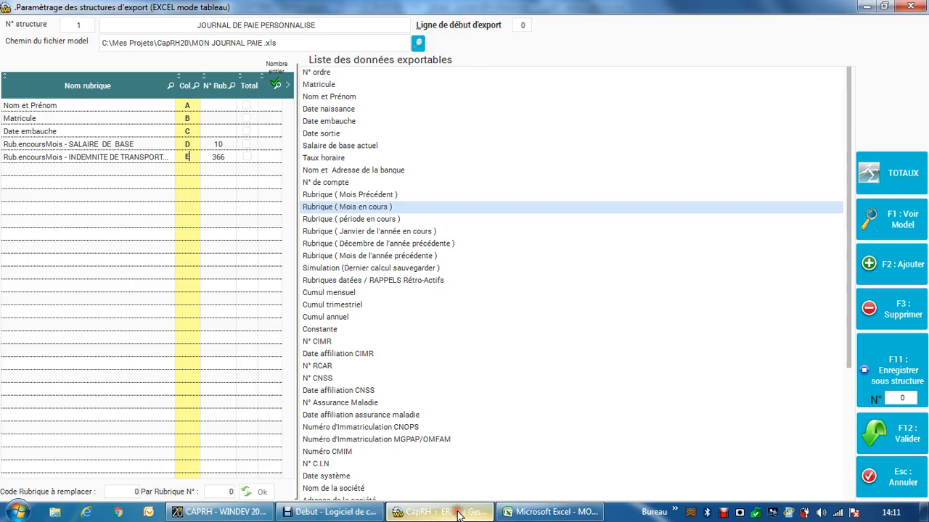
double_click(339, 209)
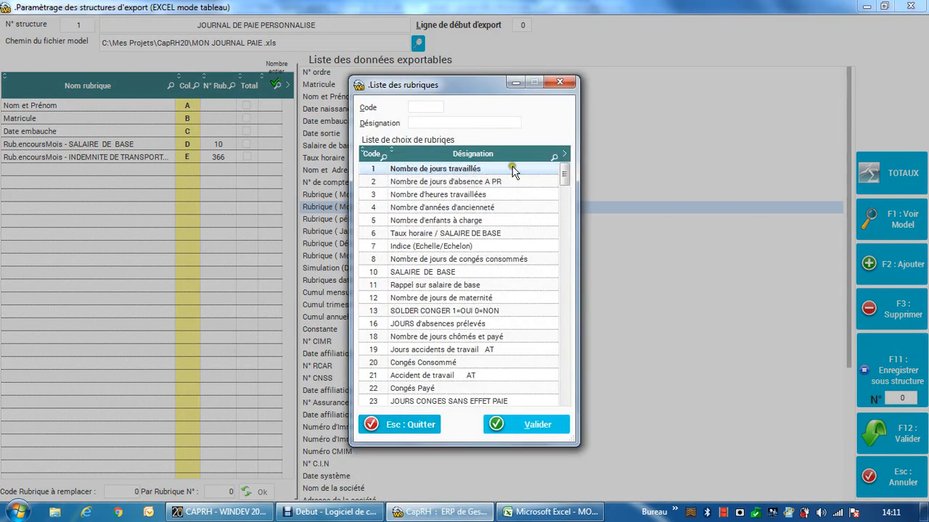
left_click(556, 160)
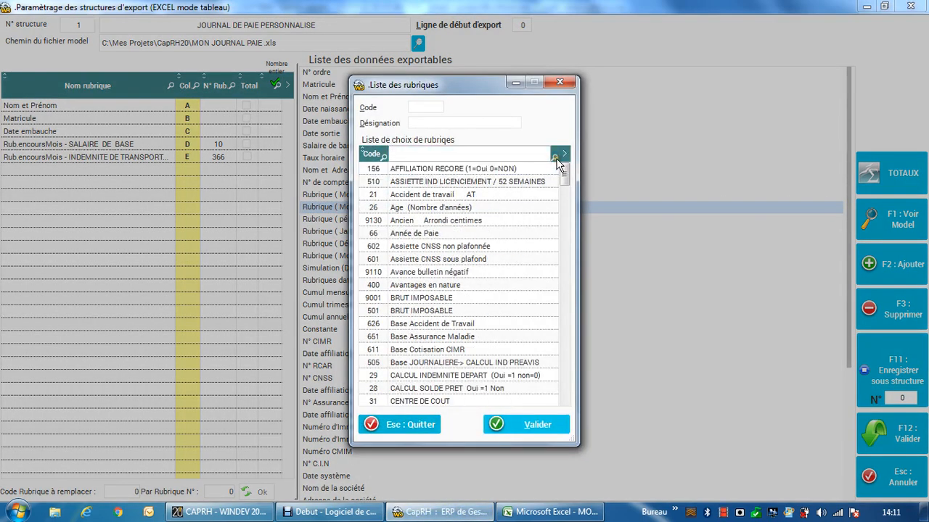
type("H")
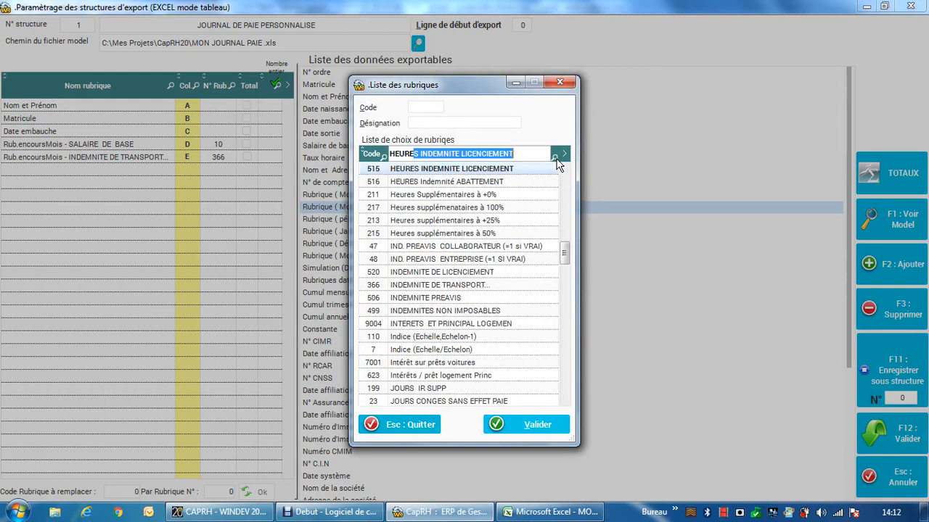
type("EURES")
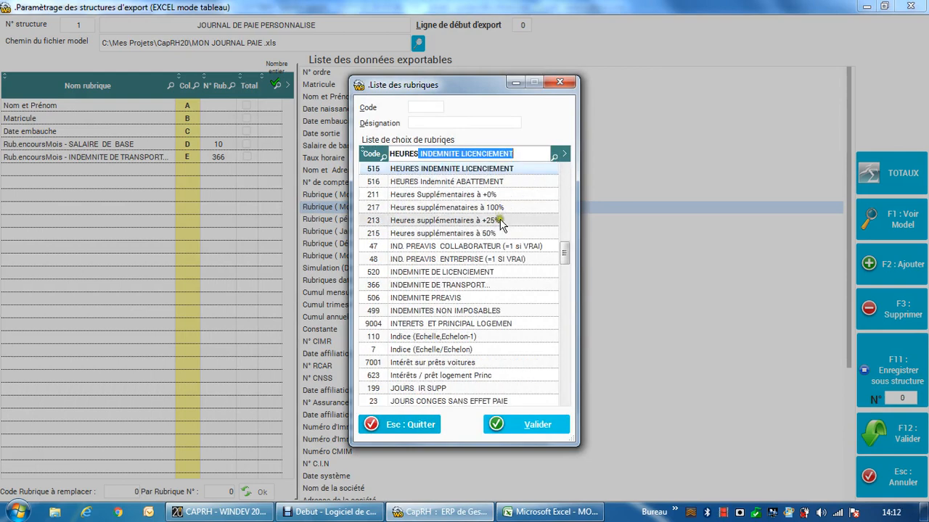
left_click(493, 233)
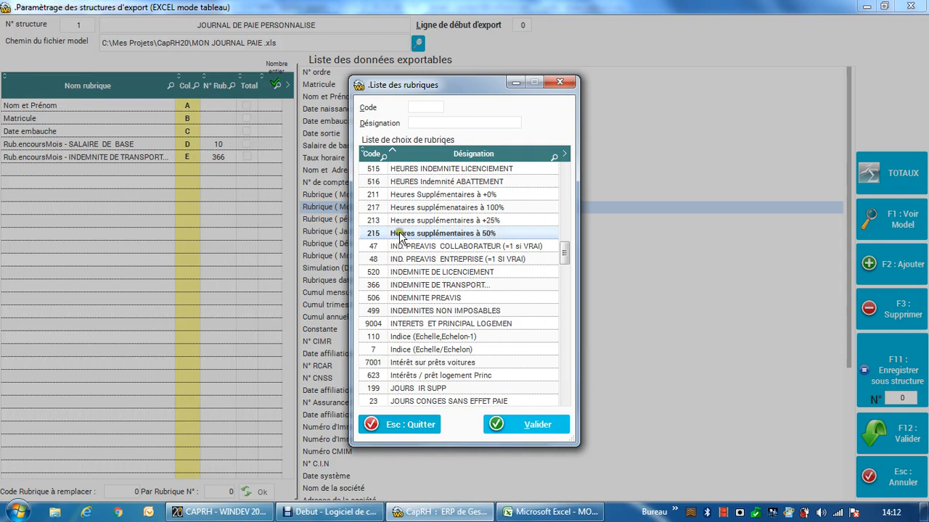
left_click(531, 425)
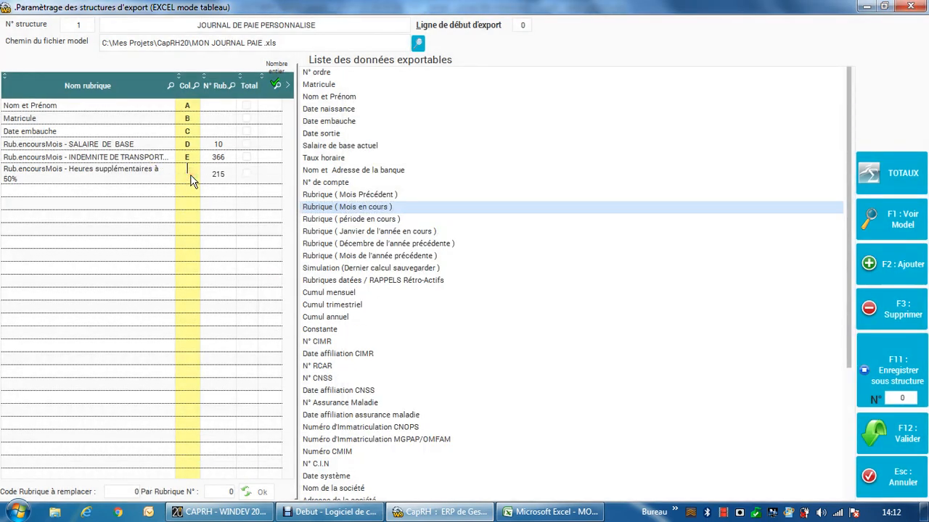
type("F")
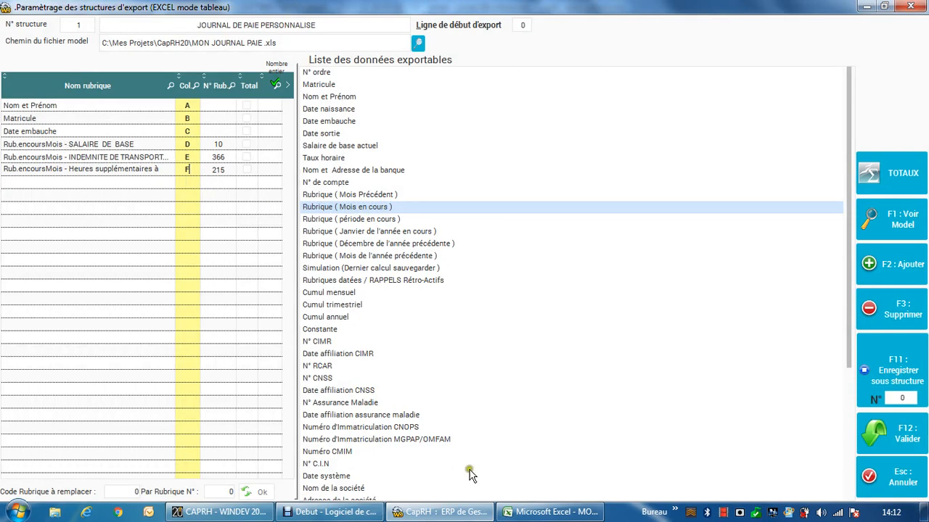
Step: After checking the Excel model, search the current-month rubrics in CapRH for HEURES and add Heures supplémentaires à +25% as column G
left_click(527, 508)
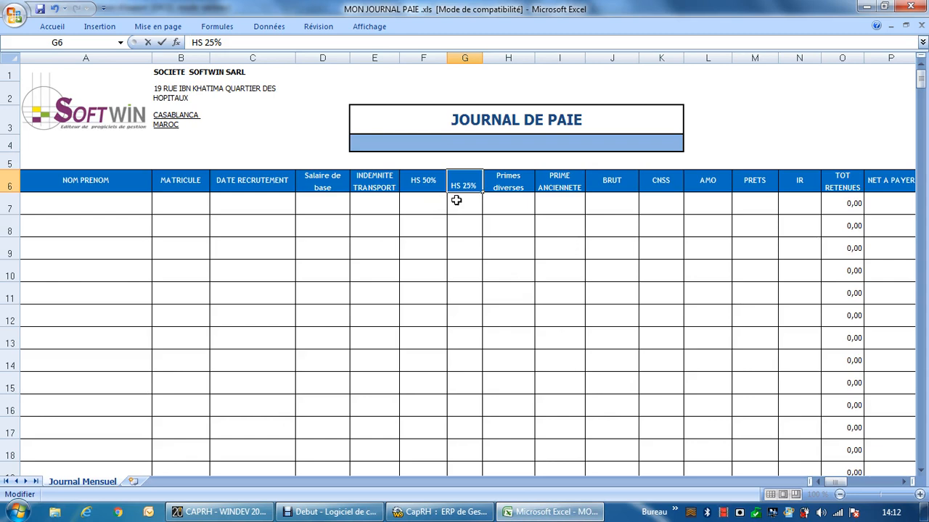
left_click(439, 512)
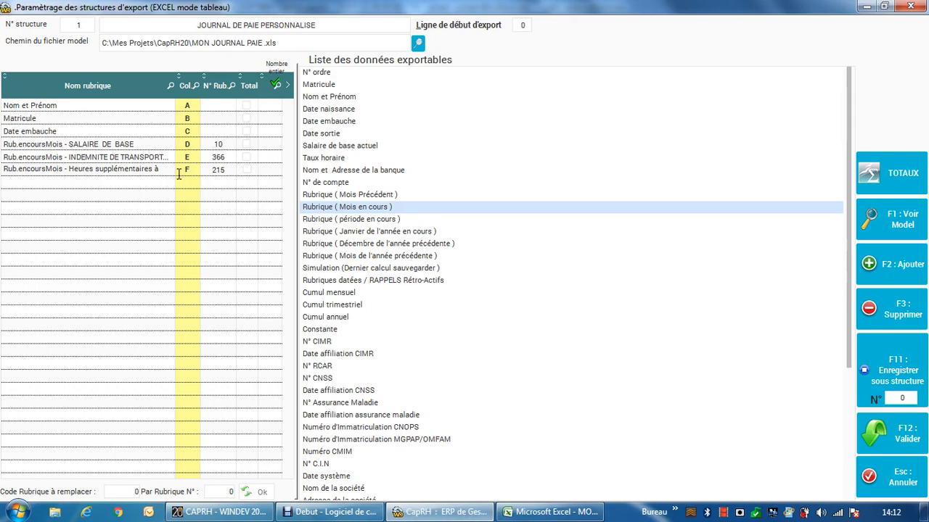
double_click(320, 208)
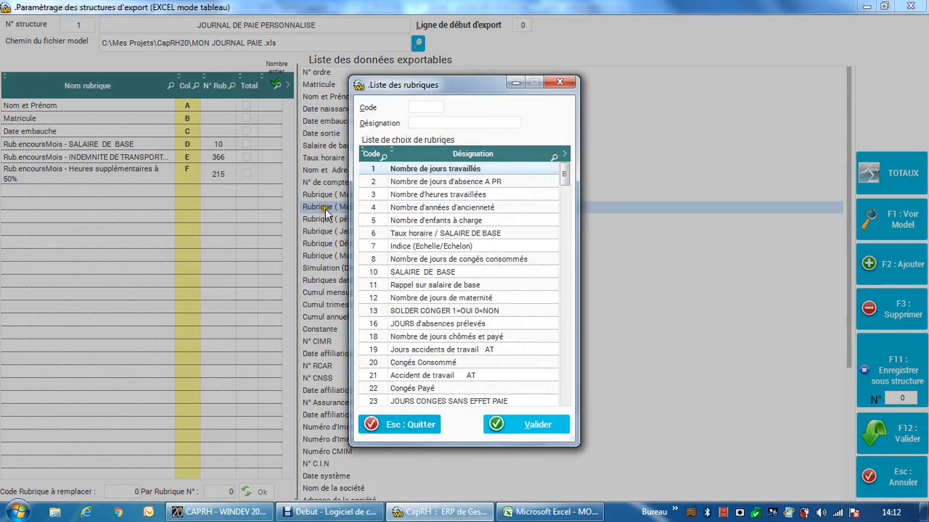
left_click(420, 121)
type("HEURES")
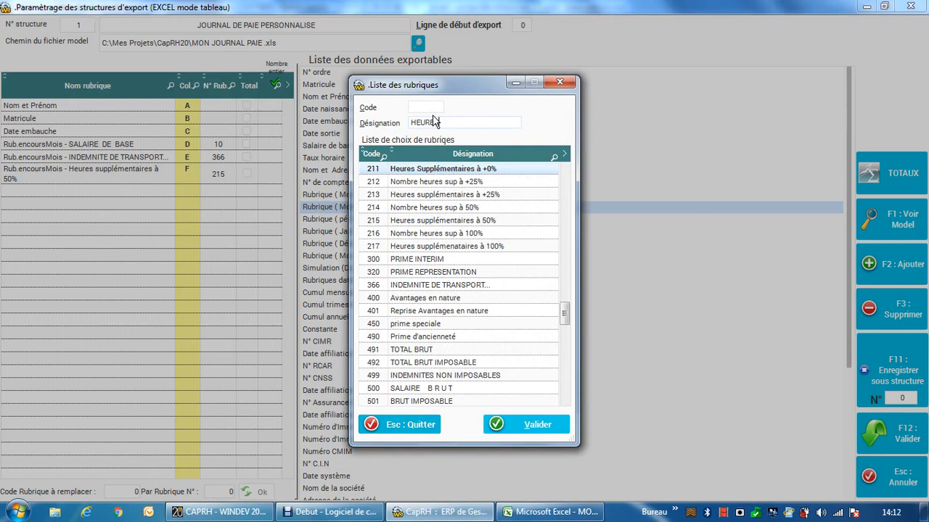
left_click(445, 228)
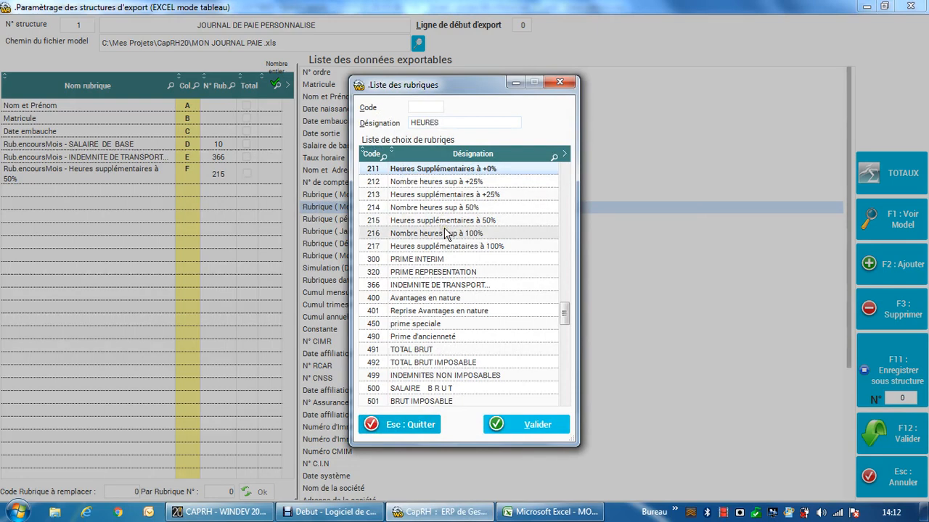
left_click(457, 171)
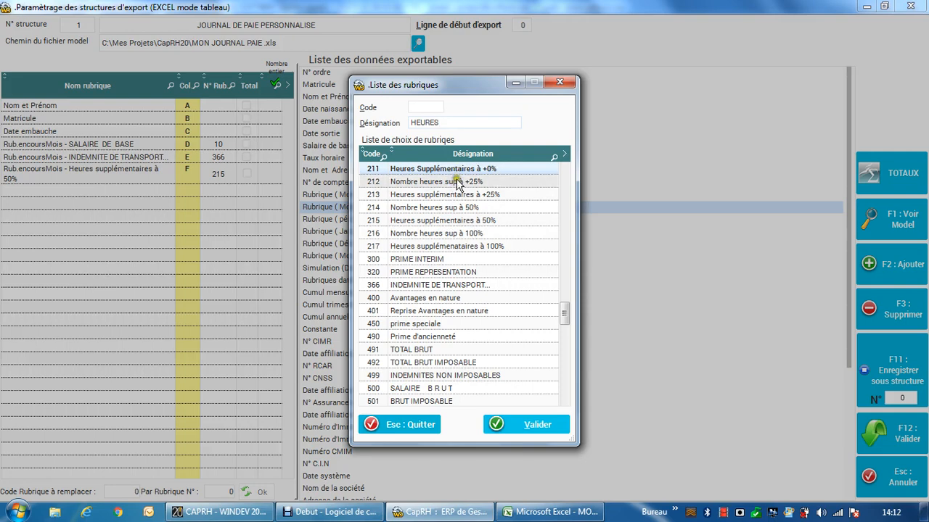
double_click(455, 194)
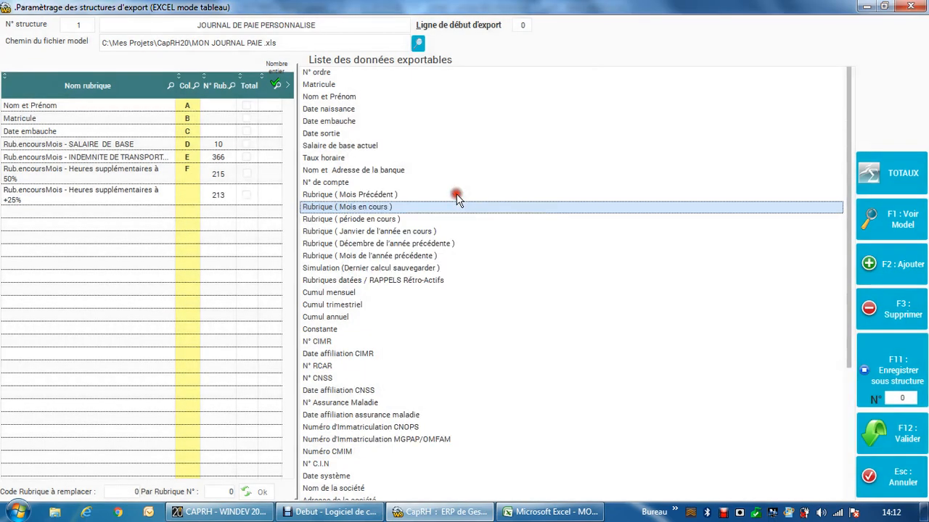
left_click(188, 198)
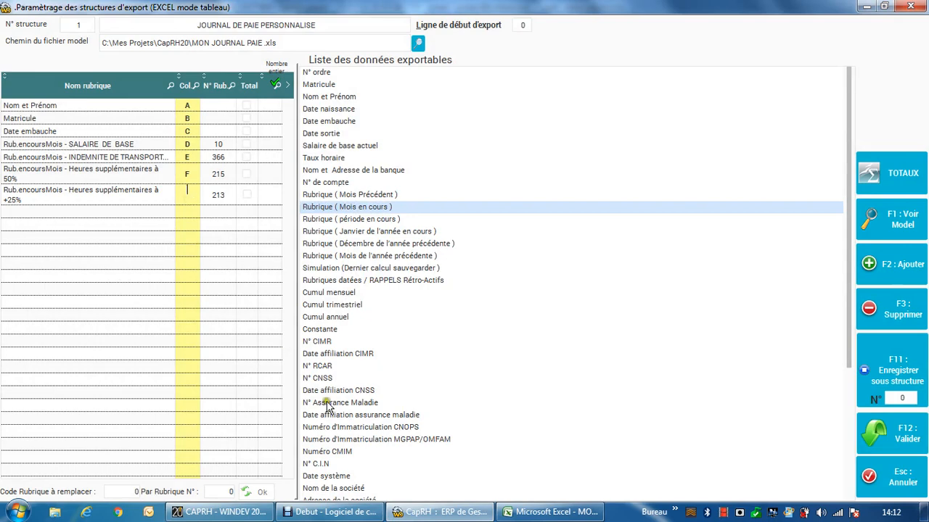
left_click(522, 512)
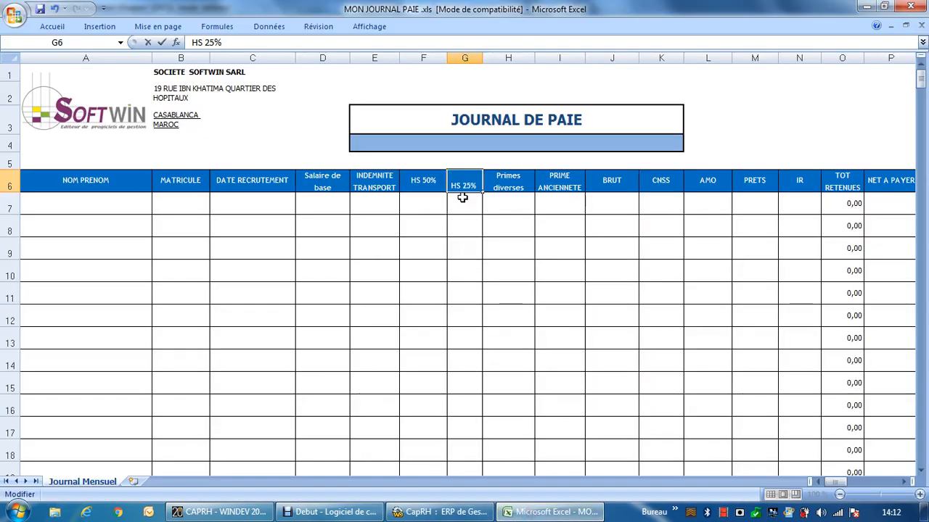
left_click(465, 507)
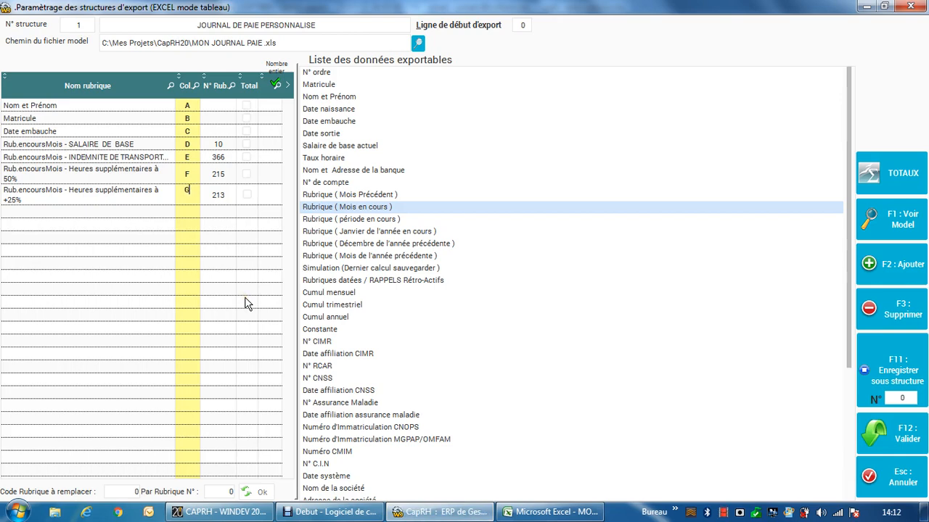
Step: Check the Excel model's prime headers, search the current-month rubrics in CapRH for PRIME AN and add Prime d'ancienneté as column I
left_click(553, 512)
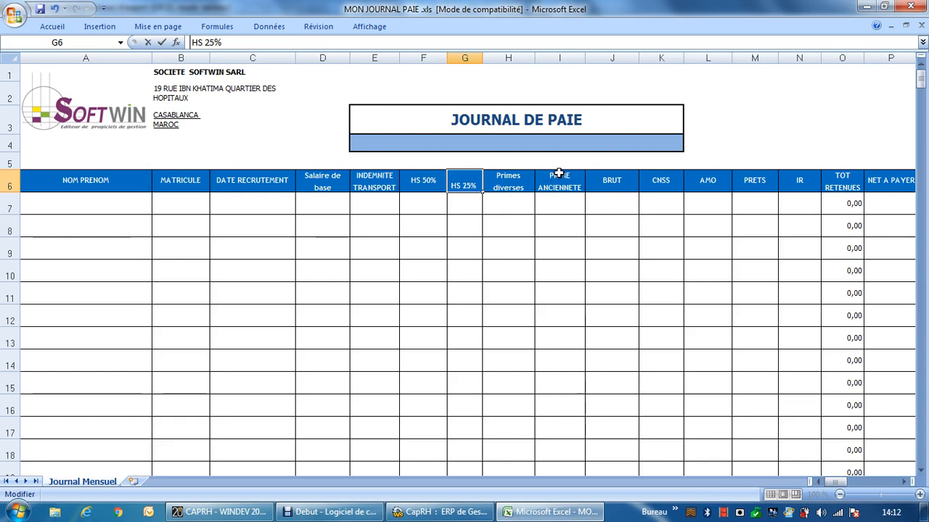
left_click(515, 177)
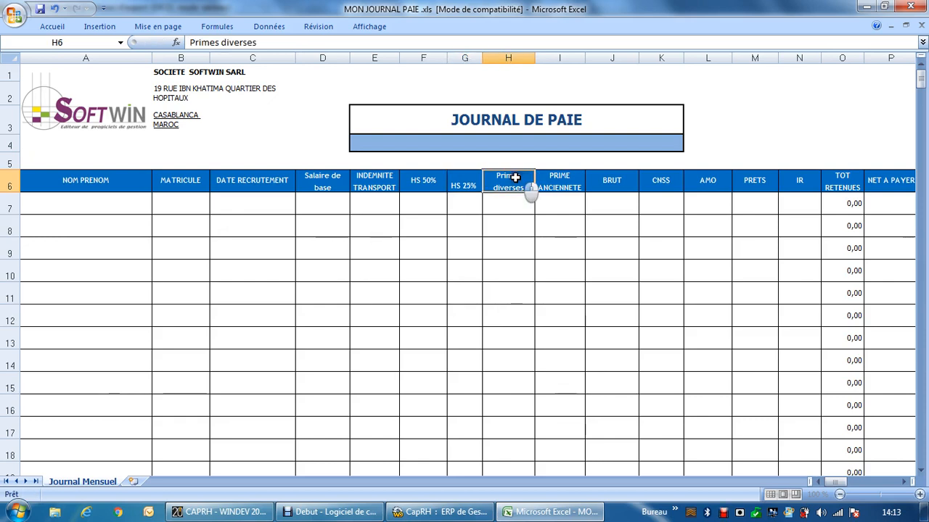
left_click(559, 186)
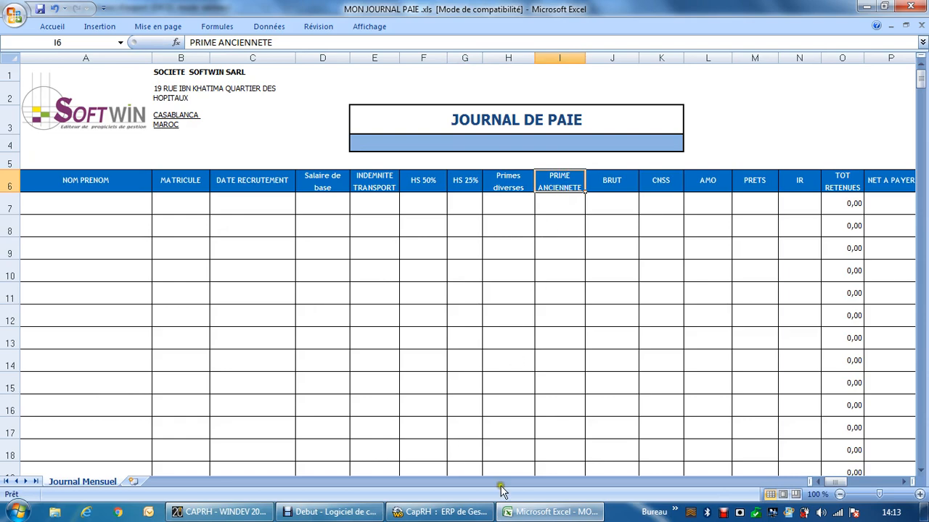
left_click(440, 512)
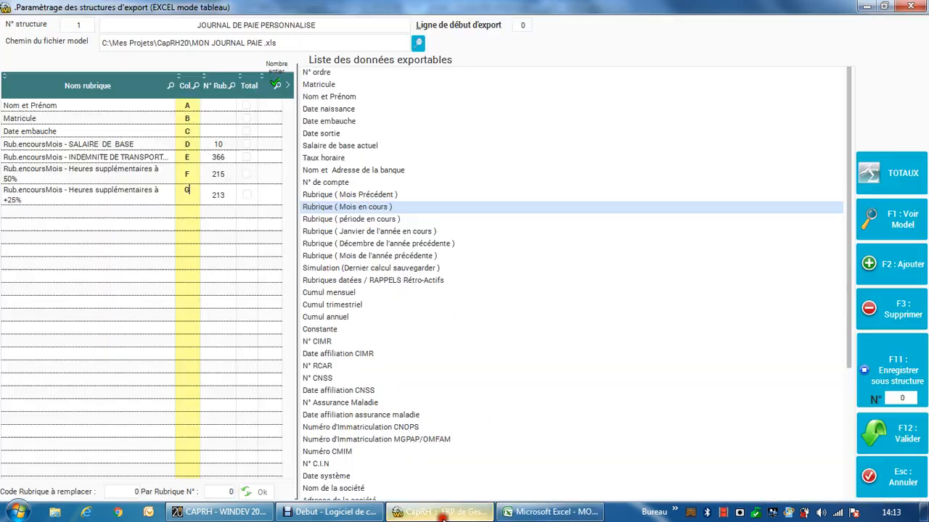
double_click(390, 207)
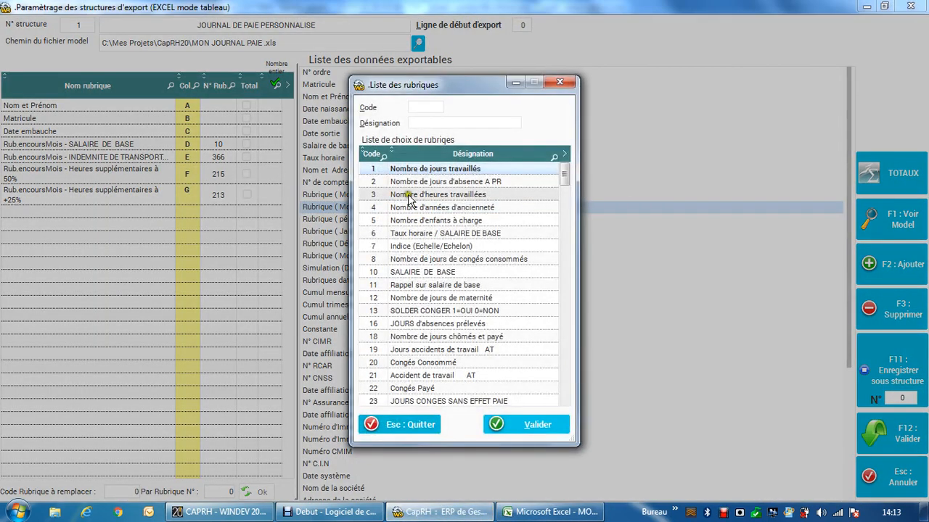
left_click(438, 122)
type("PRIME AN")
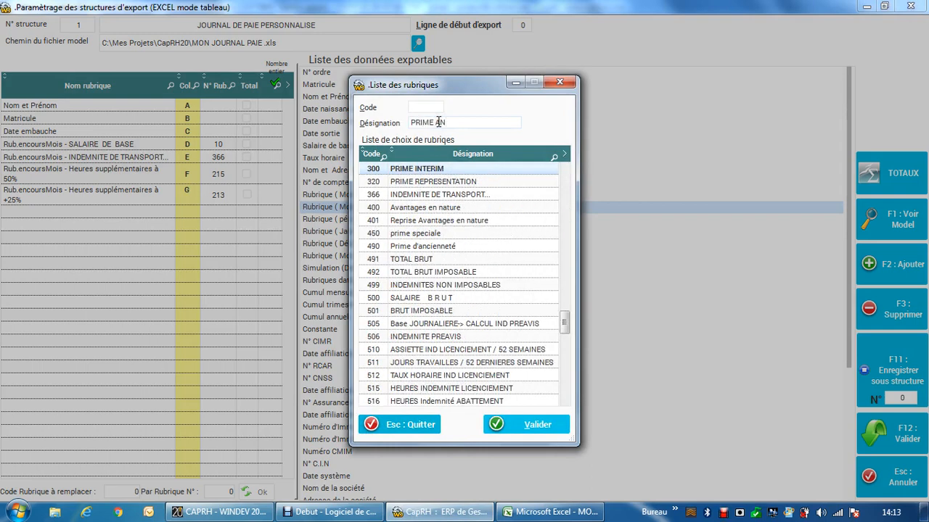
double_click(425, 247)
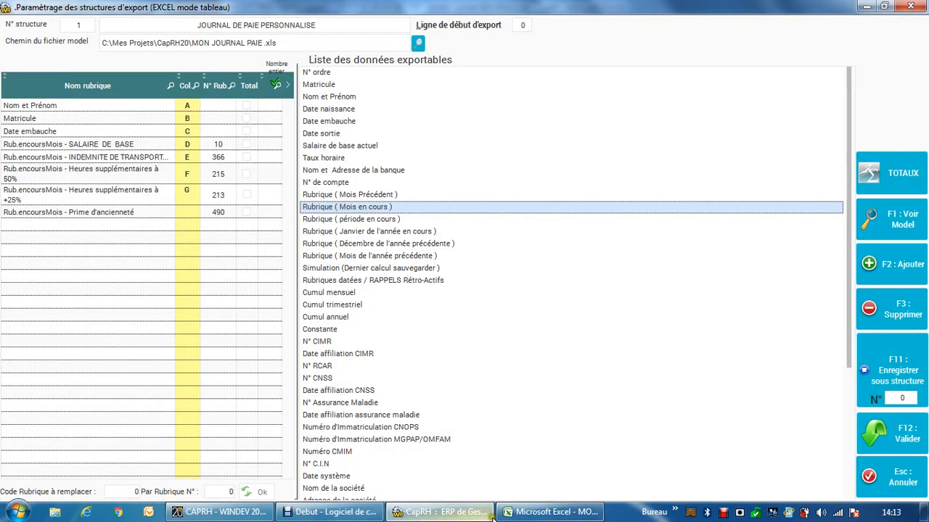
left_click(537, 514)
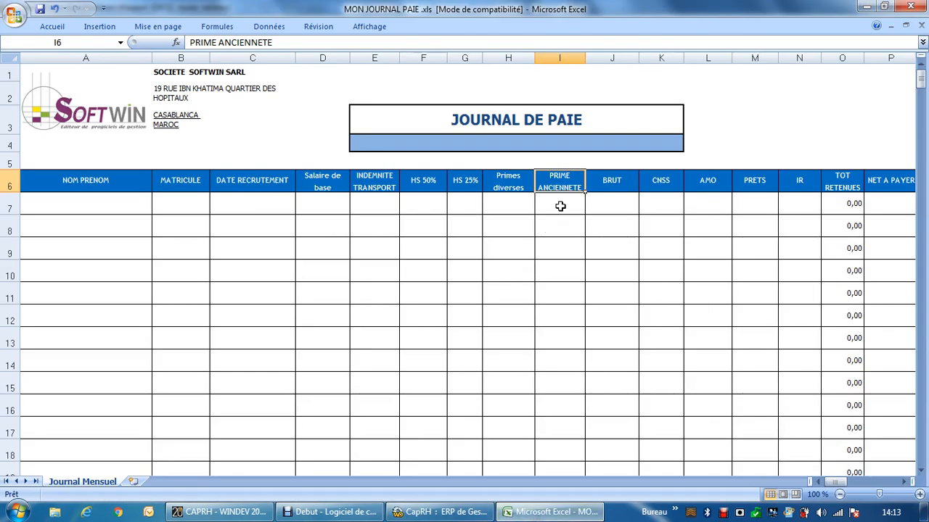
left_click(439, 512)
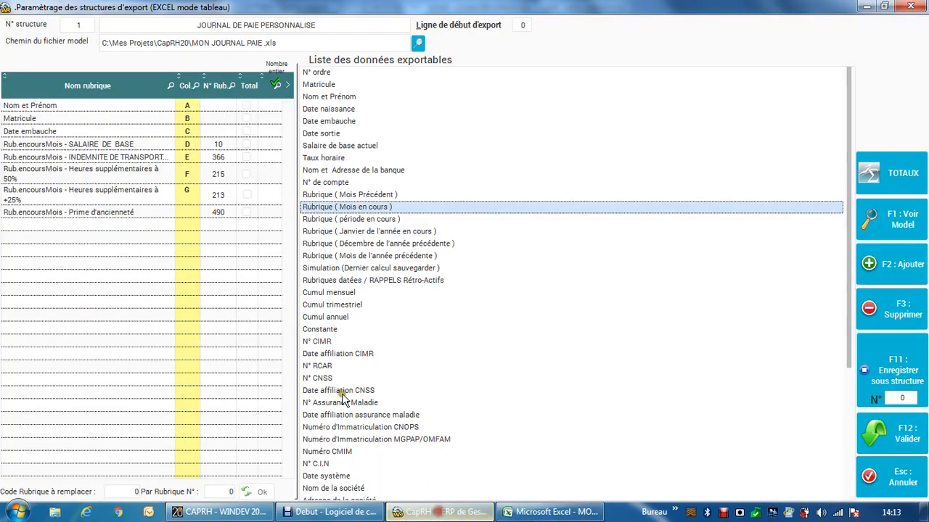
left_click(191, 208)
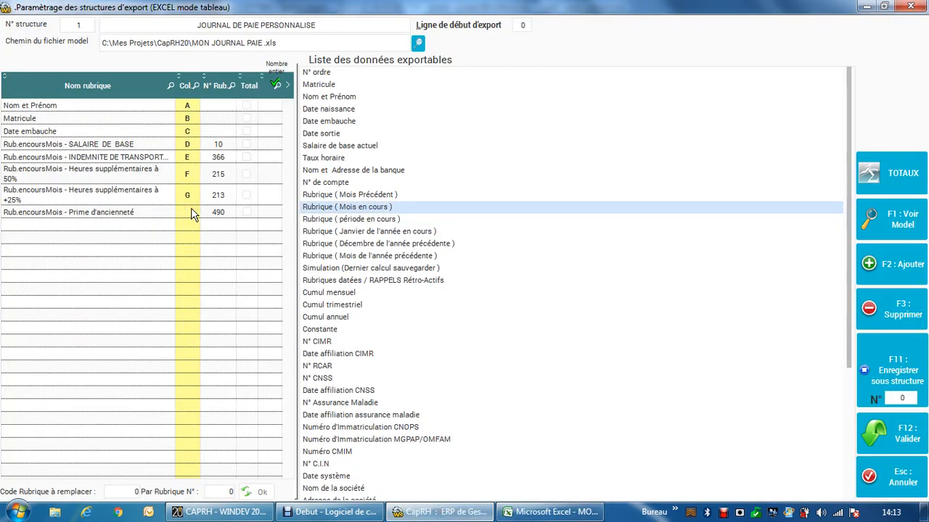
type("I")
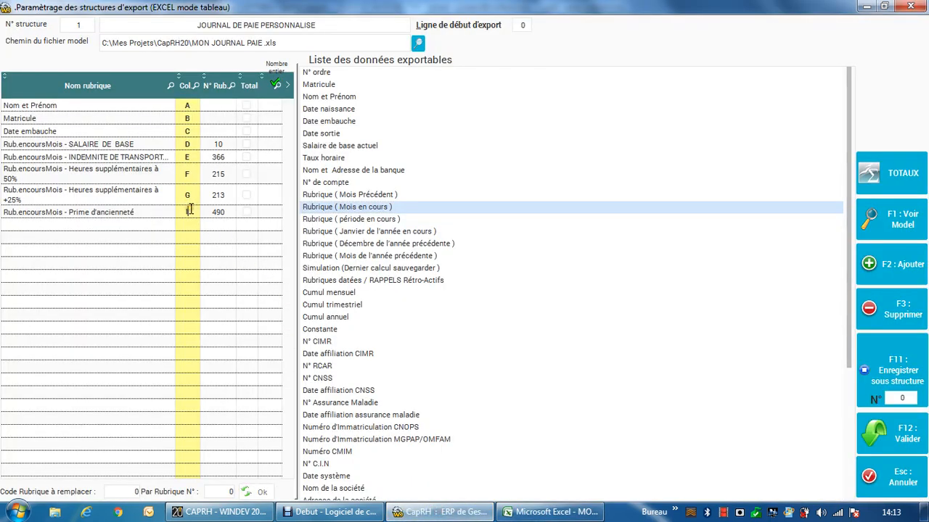
Step: Check the BRUT column in the Excel model, find current-month rubric code 500 in CapRH and add SALAIRE BRUT as column J
left_click(533, 513)
left_click(613, 200)
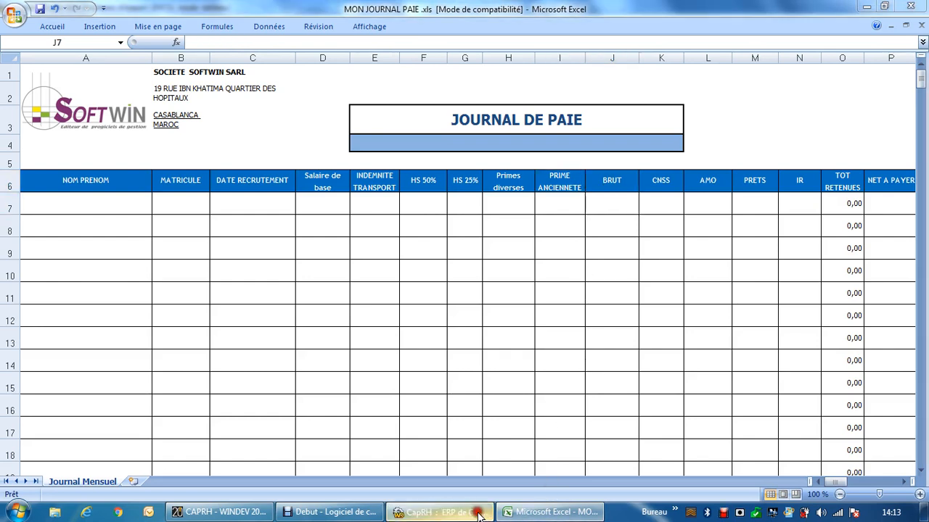
left_click(439, 512)
double_click(344, 206)
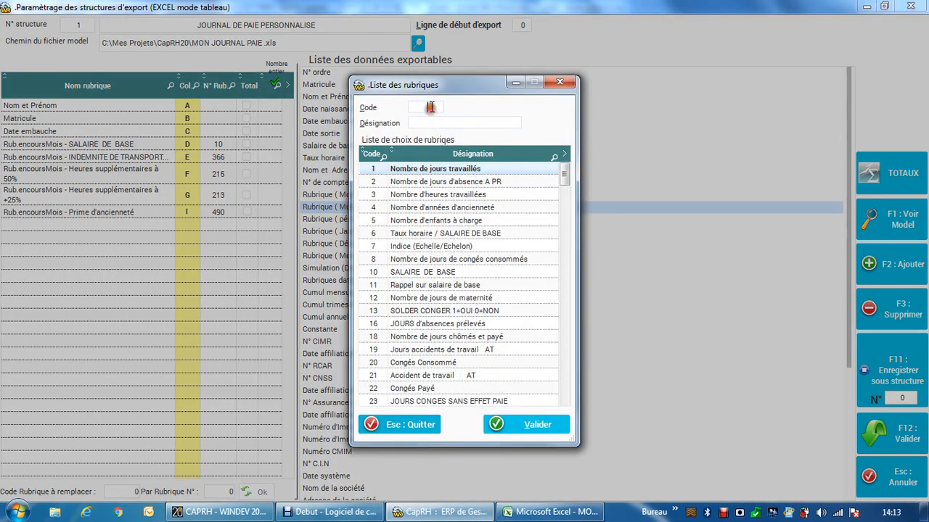
left_click(430, 106)
type("500")
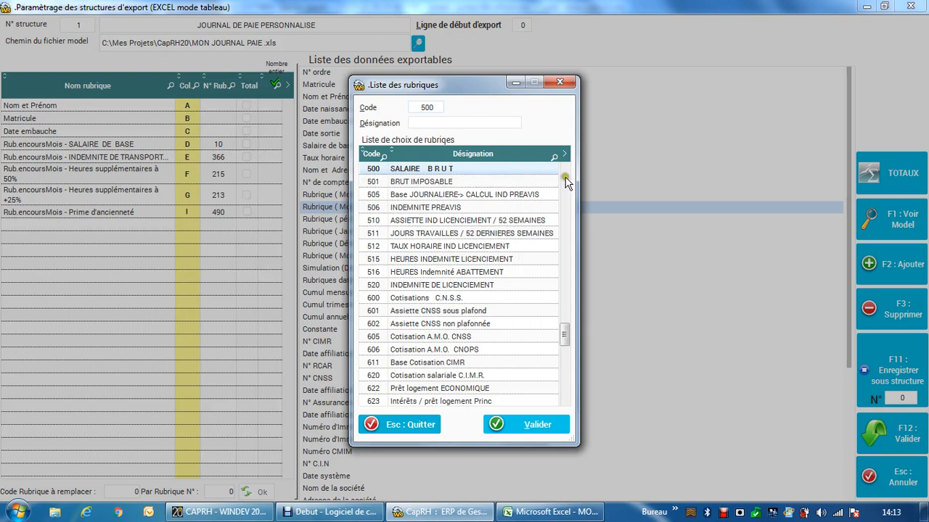
left_click(523, 170)
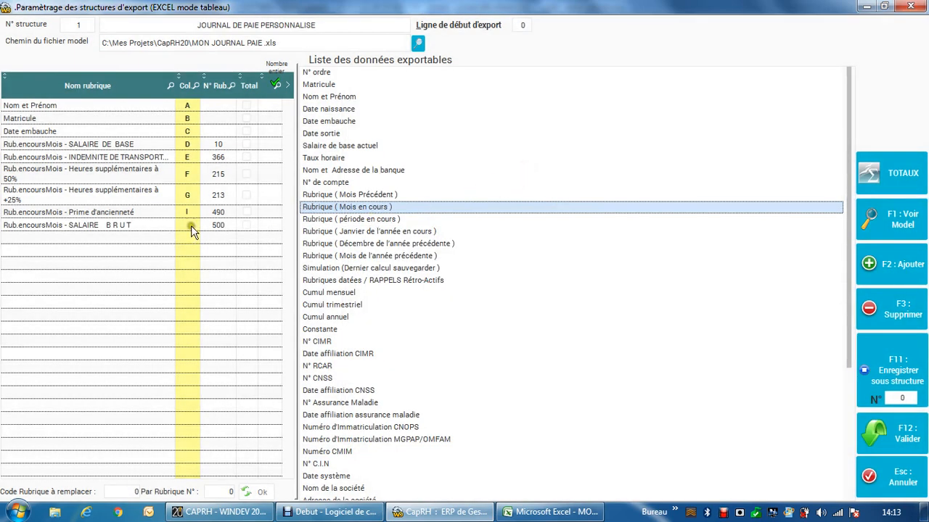
left_click(552, 512)
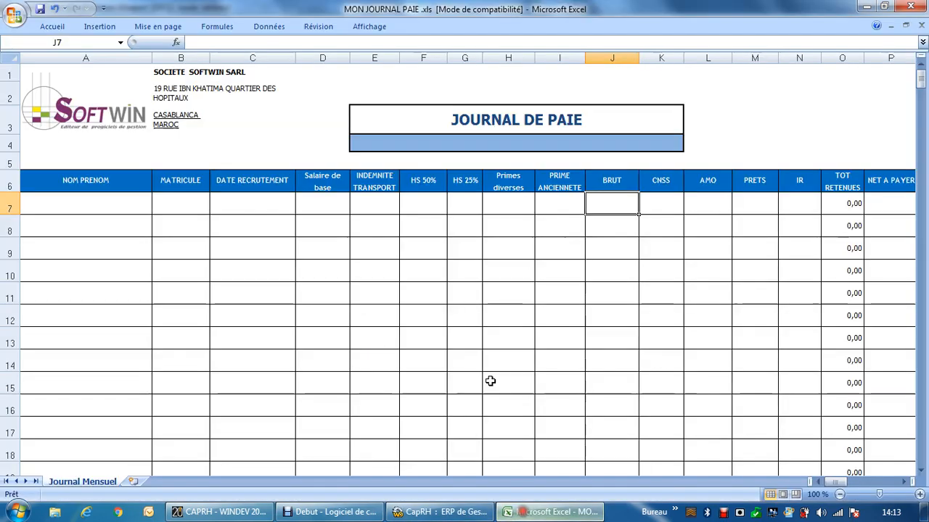
left_click(441, 513)
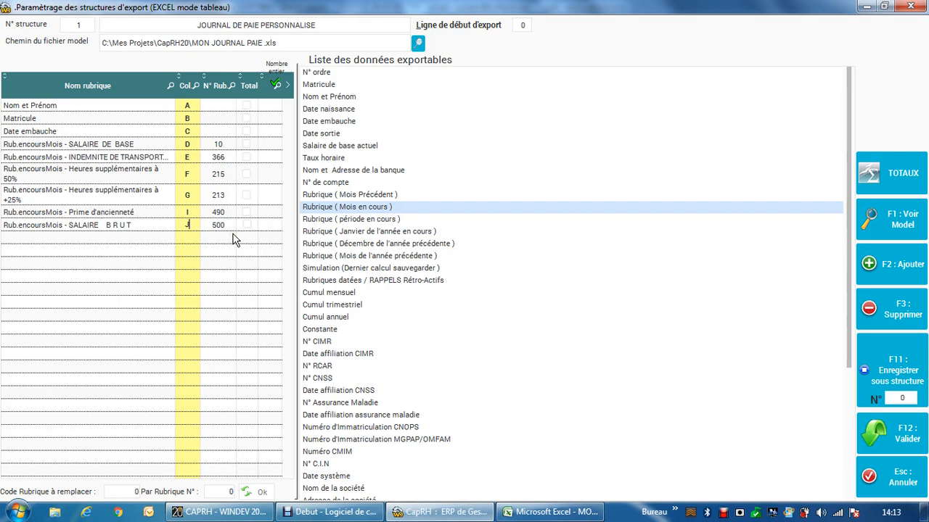
Step: Check the CNSS and AMO columns in the Excel model, filter CapRH's current-month rubrics by CNSS and add Cotisation A.M.O. CNSS
left_click(548, 512)
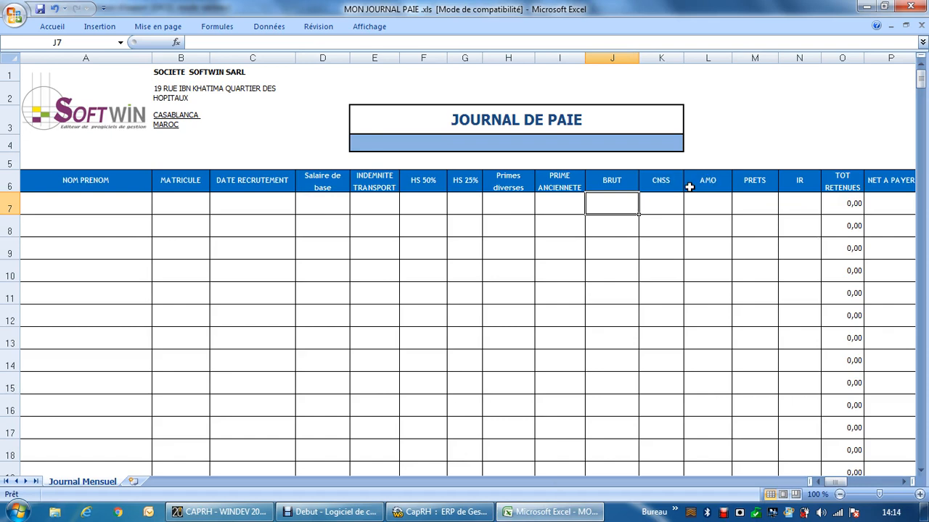
left_click(441, 512)
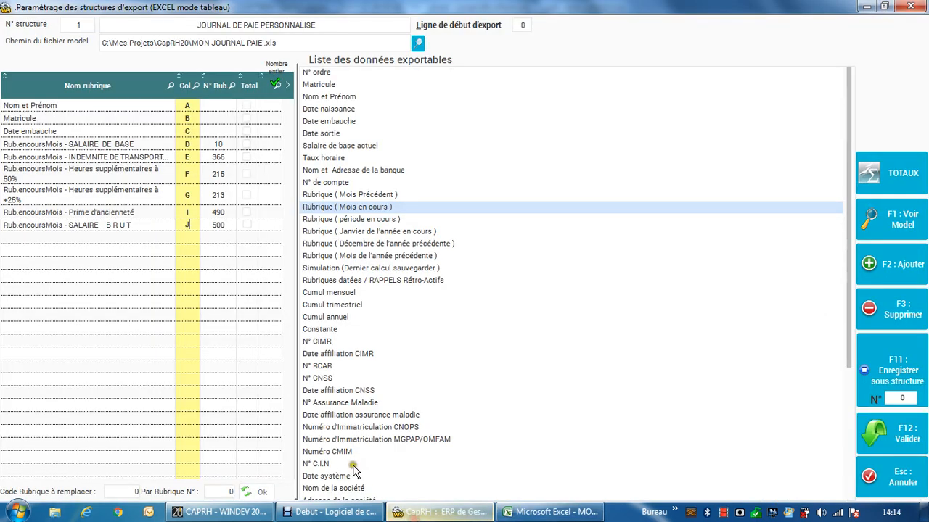
double_click(361, 208)
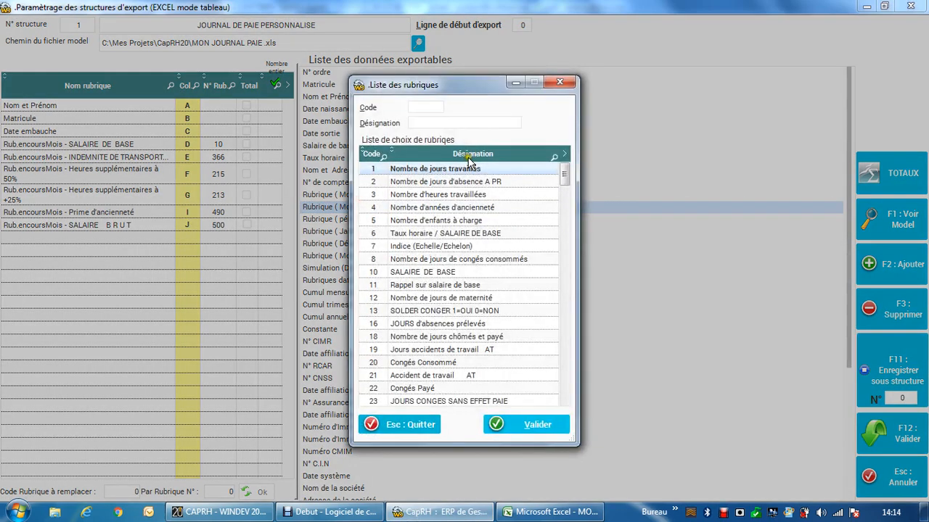
left_click(555, 158)
right_click(555, 154)
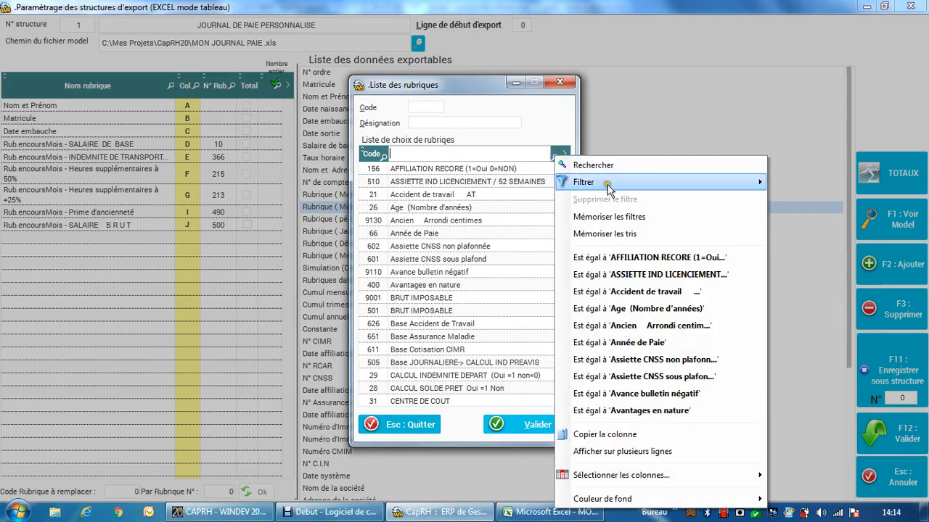
mouse_move(680, 185)
left_click(801, 218)
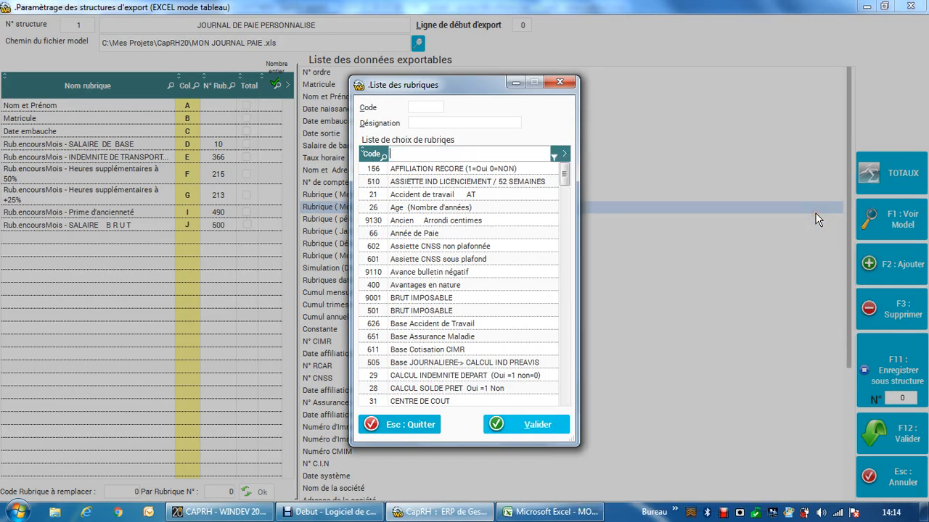
type("CNSS")
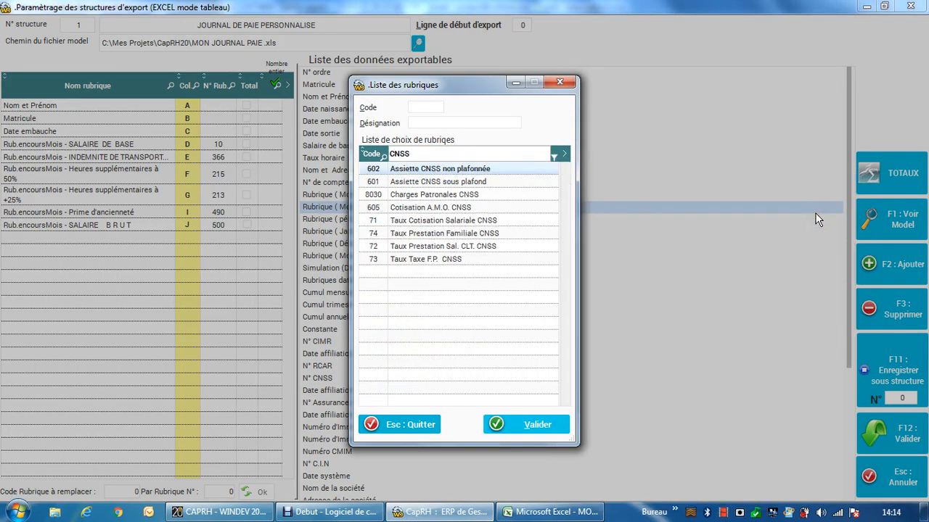
left_click(476, 182)
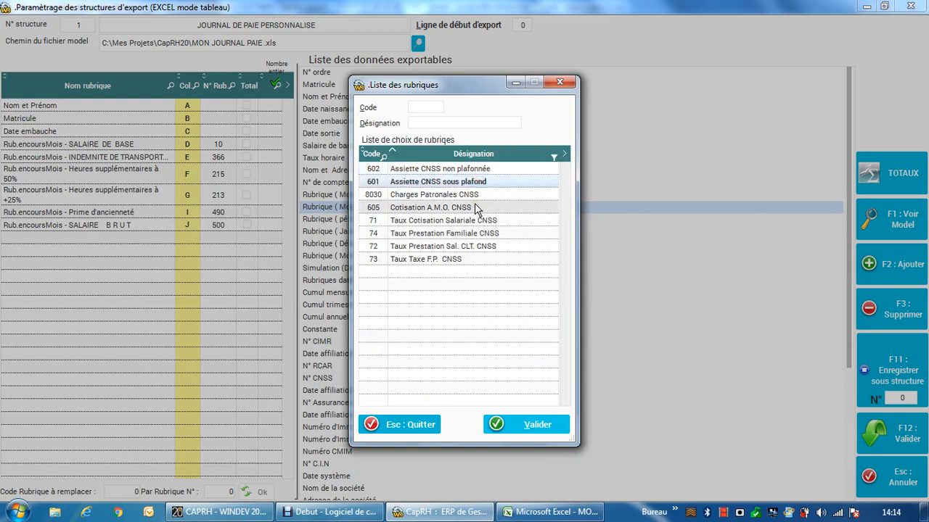
left_click(477, 208)
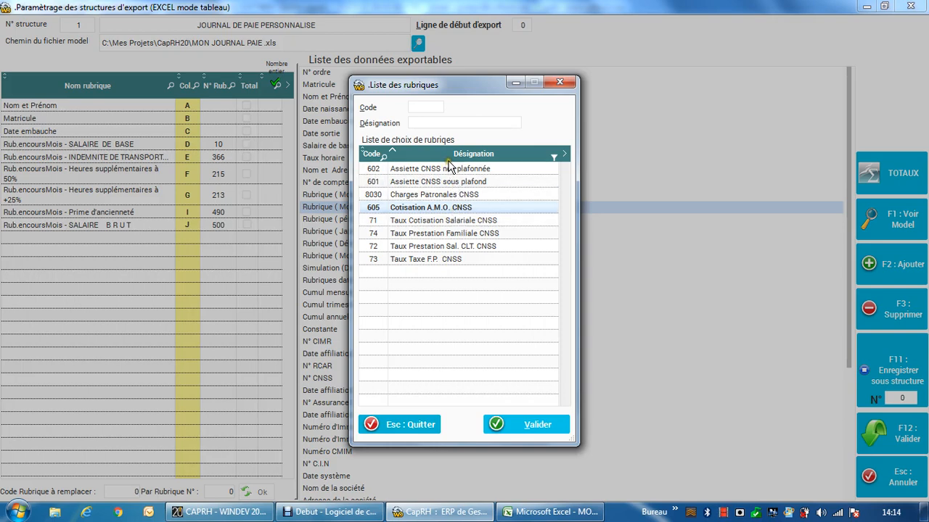
double_click(460, 209)
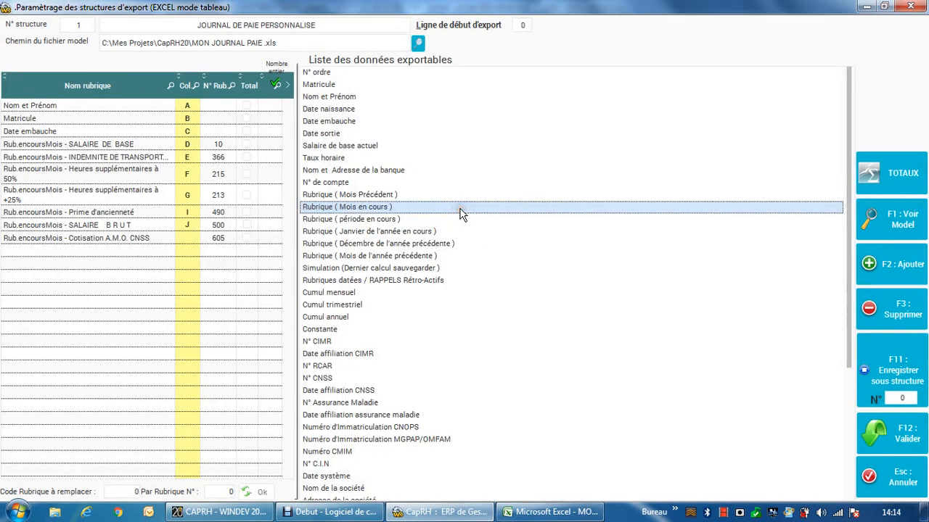
Step: Find current-month rubric code 600 and add Cotisations C.N.S.S. to the export structure
double_click(460, 208)
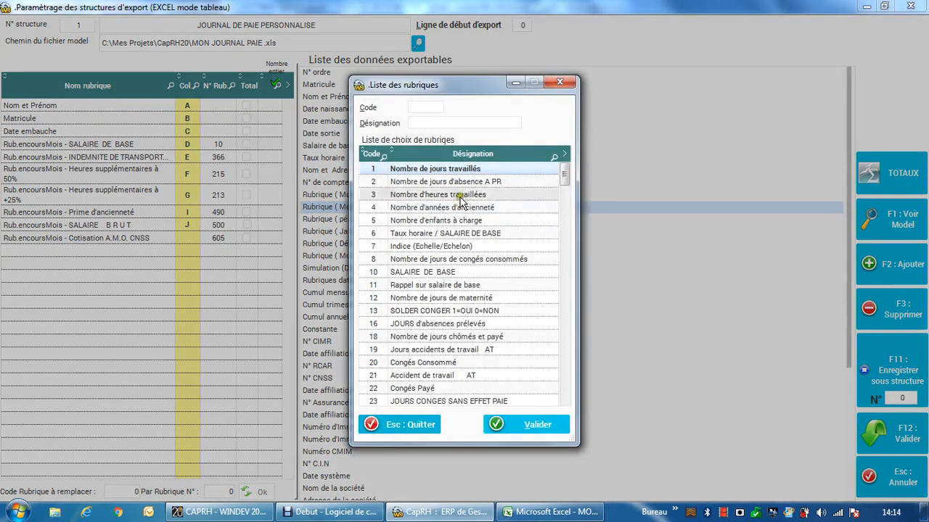
left_click(432, 107)
type("600")
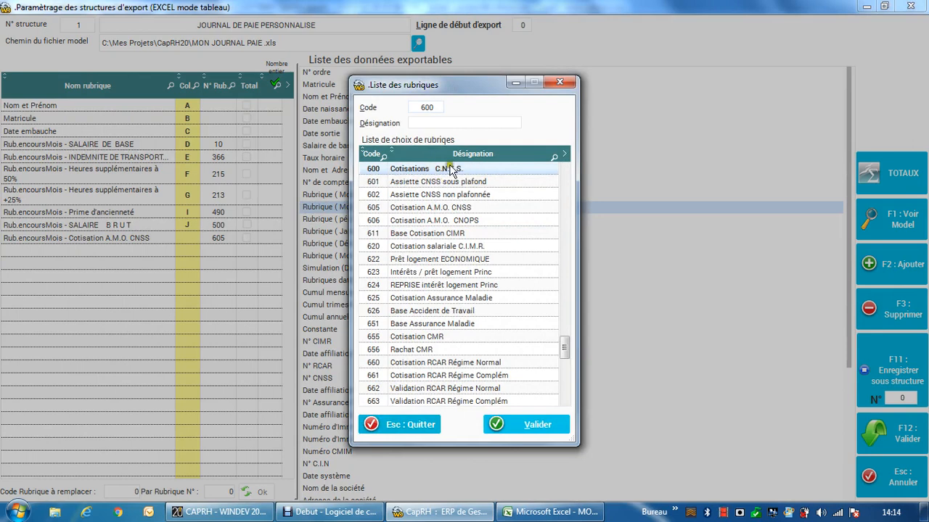
left_click(447, 174)
double_click(455, 170)
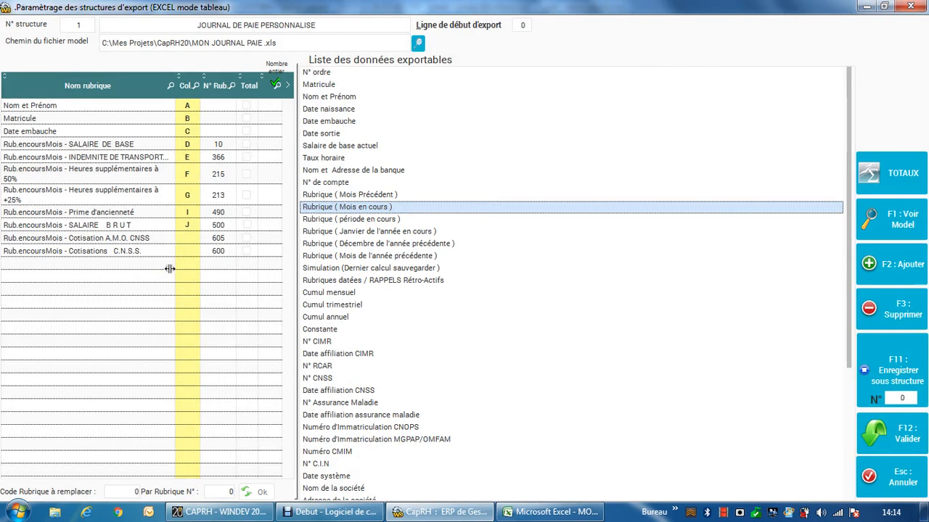
Step: Check the column letters in the Excel model, and in CapRH assign column K to Cotisations C.N.S.S. and L to Cotisation A.M.O. CNSS
left_click(551, 512)
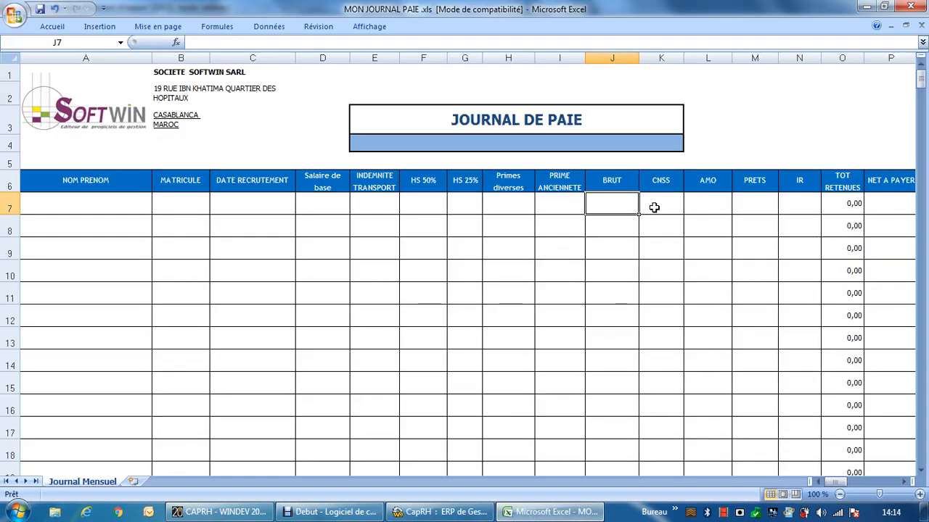
left_click(439, 512)
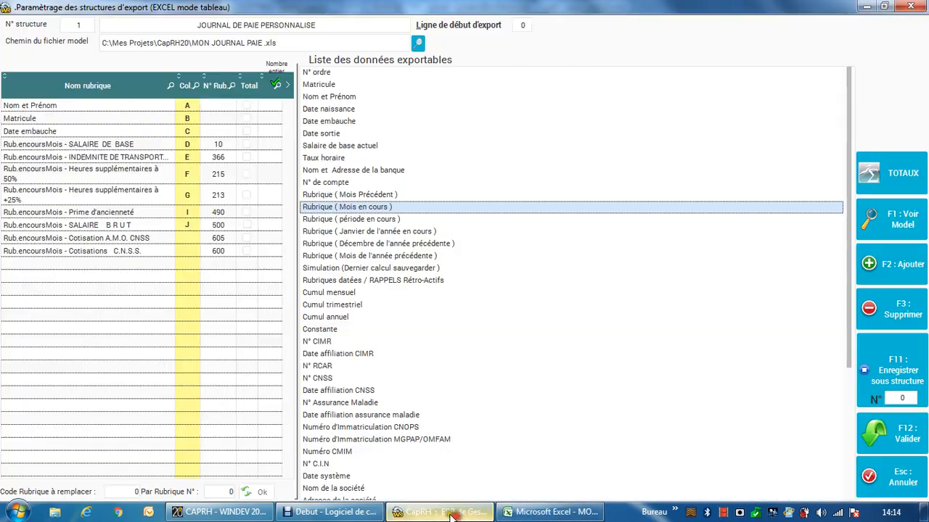
left_click(189, 254)
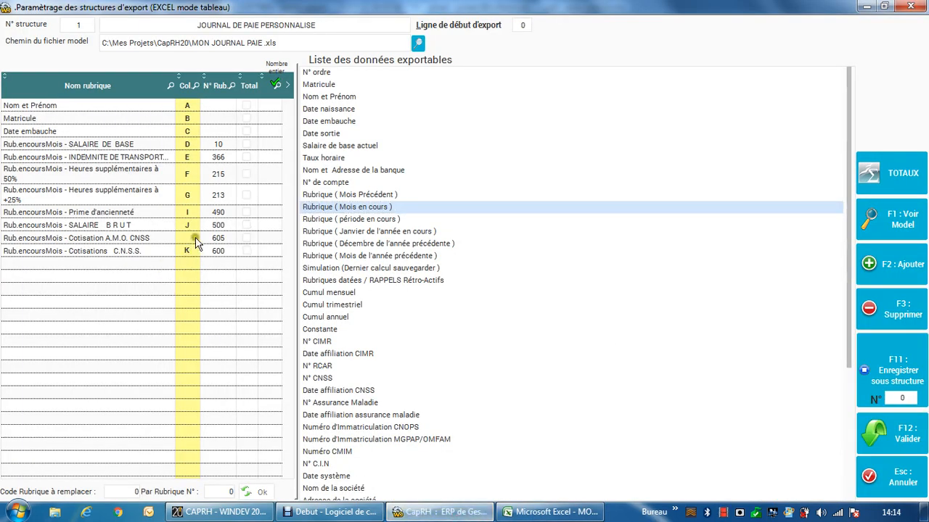
left_click(191, 238)
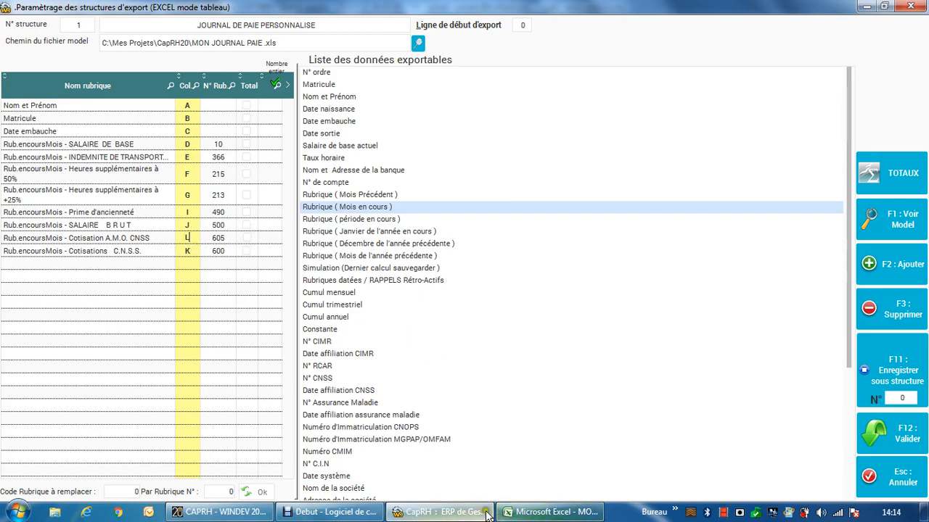
Step: Check the IR column in the Excel model, find current-month rubric code 9000 in CapRH and add Retenue IMPOT sur Revenus
left_click(522, 511)
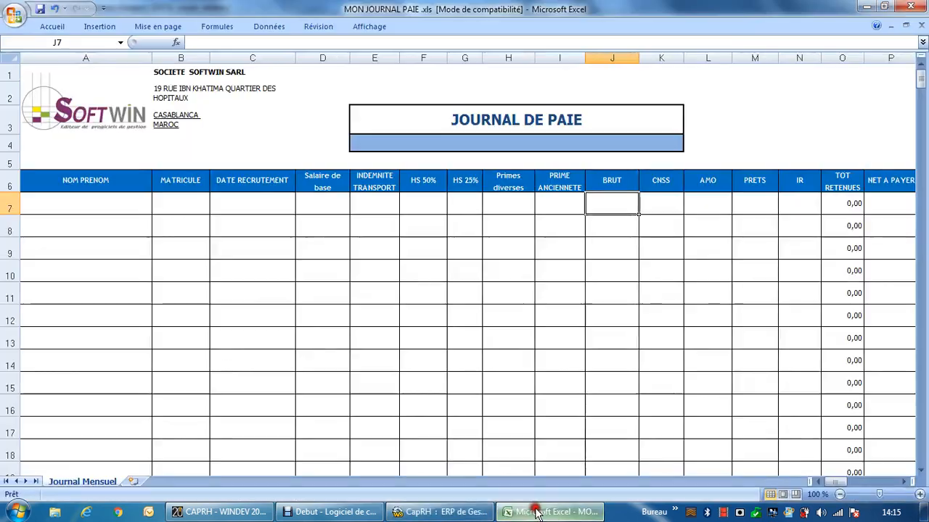
left_click(790, 206)
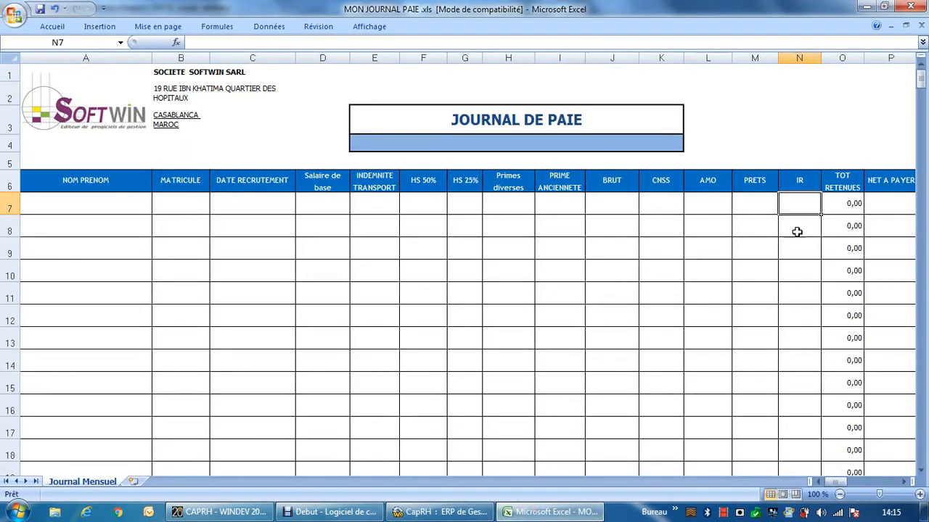
left_click(447, 514)
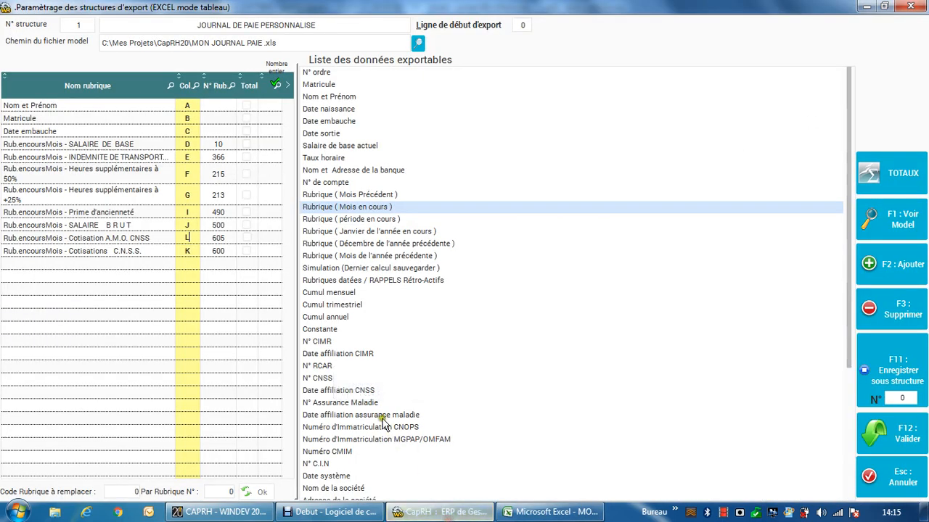
double_click(363, 207)
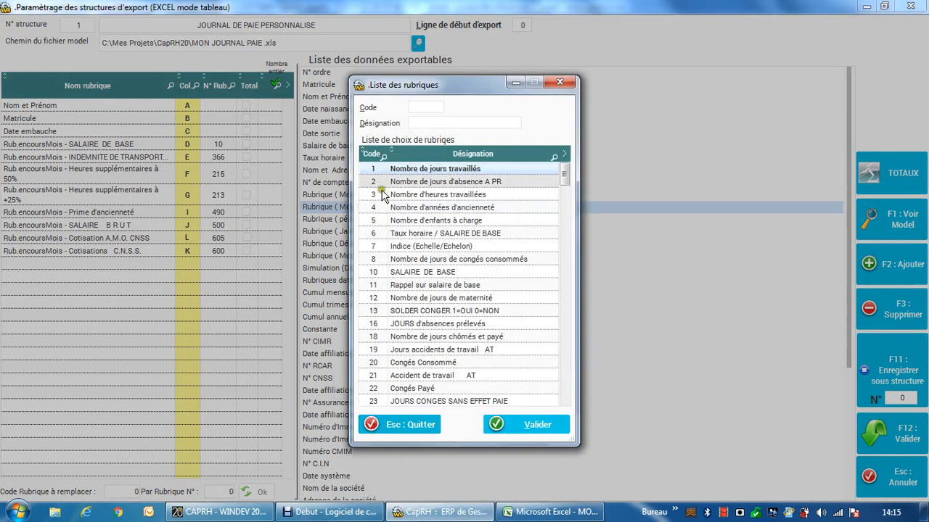
type("9000")
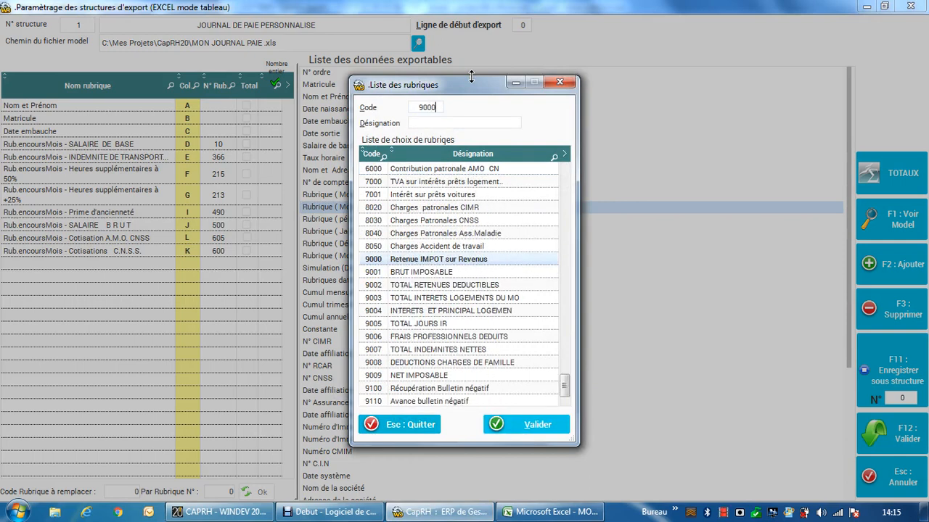
left_click(469, 261)
double_click(469, 261)
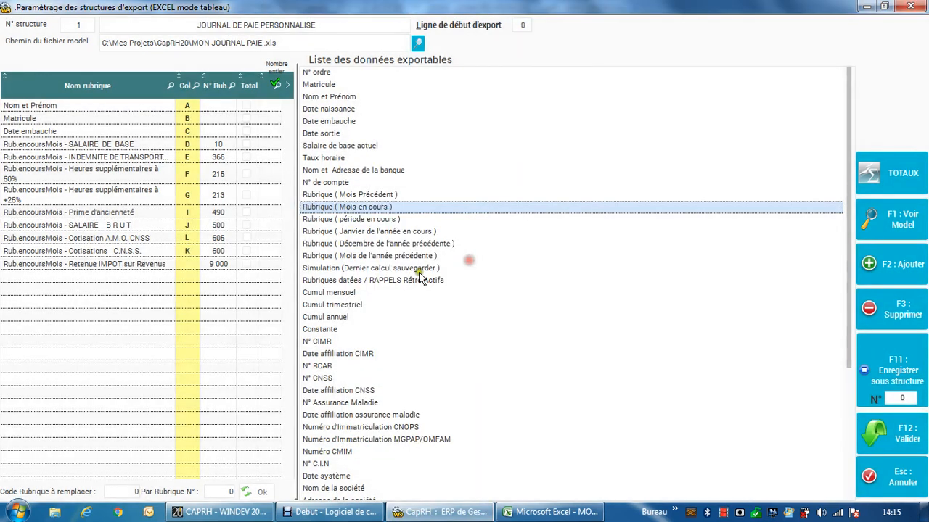
Step: Find current-month rubric code 9500 and add NET A PAYER to the export structure
double_click(361, 208)
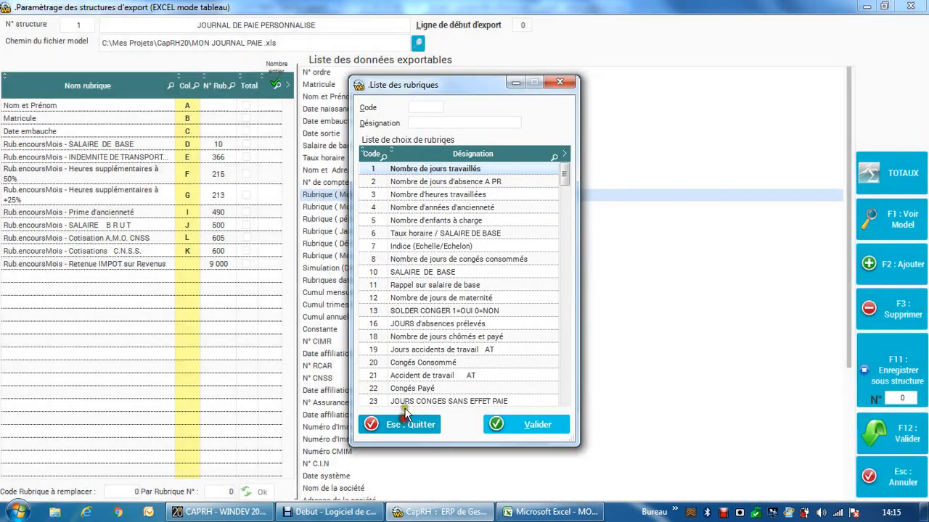
left_click(404, 415)
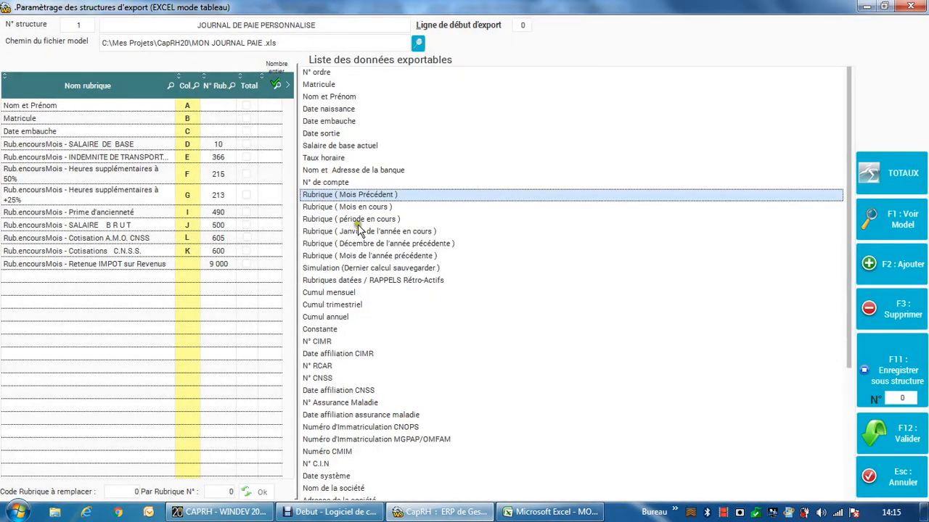
double_click(358, 208)
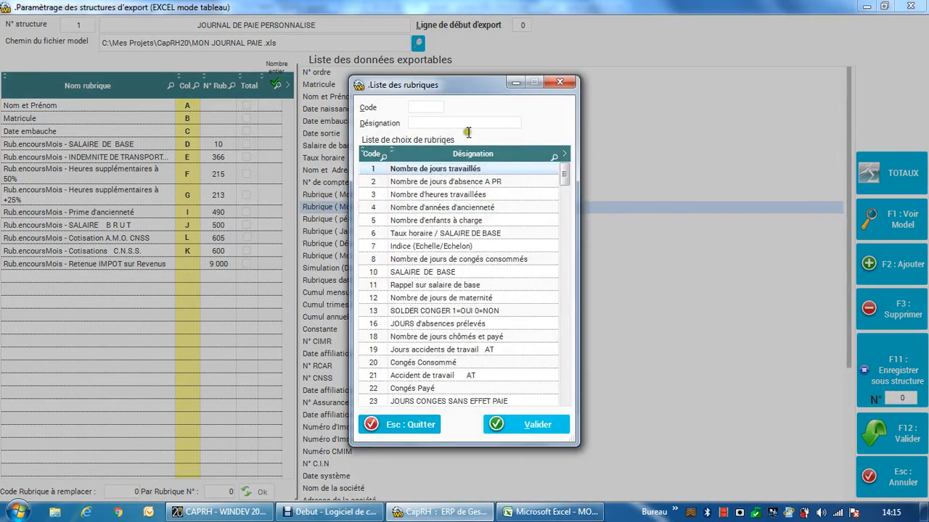
left_click(435, 107)
type("9500")
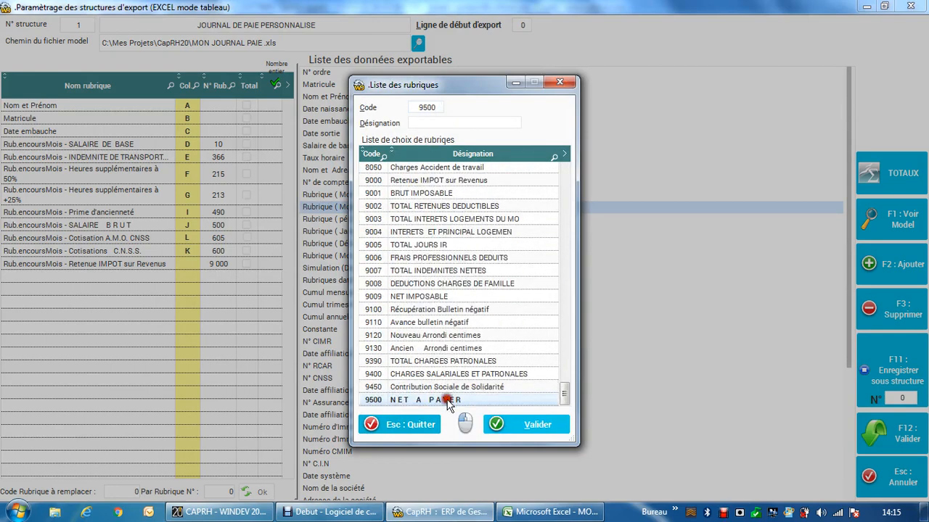
left_click(501, 424)
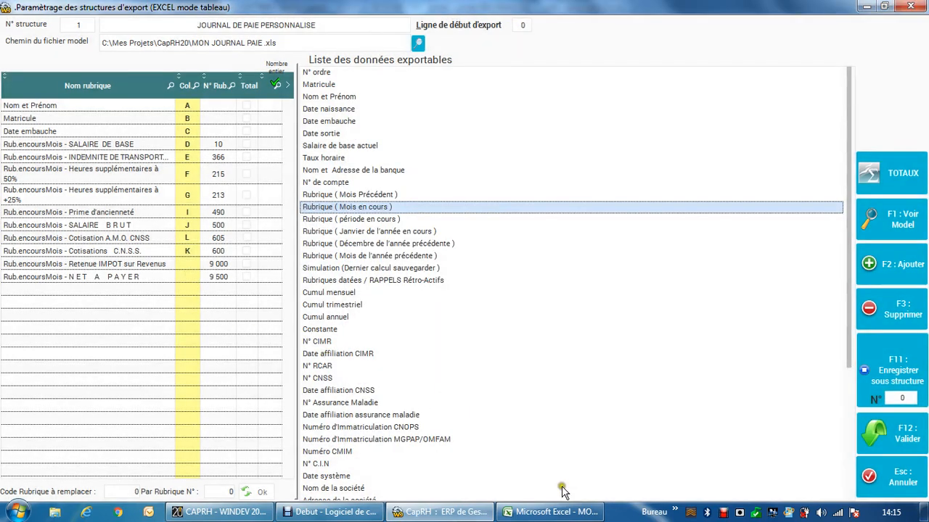
Step: Check the Excel model's columns, and in CapRH assign column P to NET A PAYER and N to Retenue IMPOT sur Revenus
left_click(573, 515)
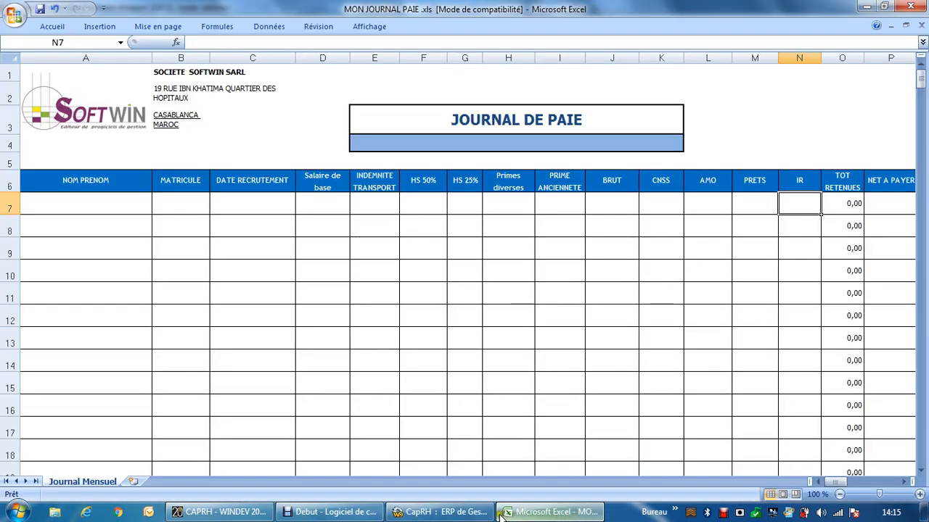
left_click(435, 512)
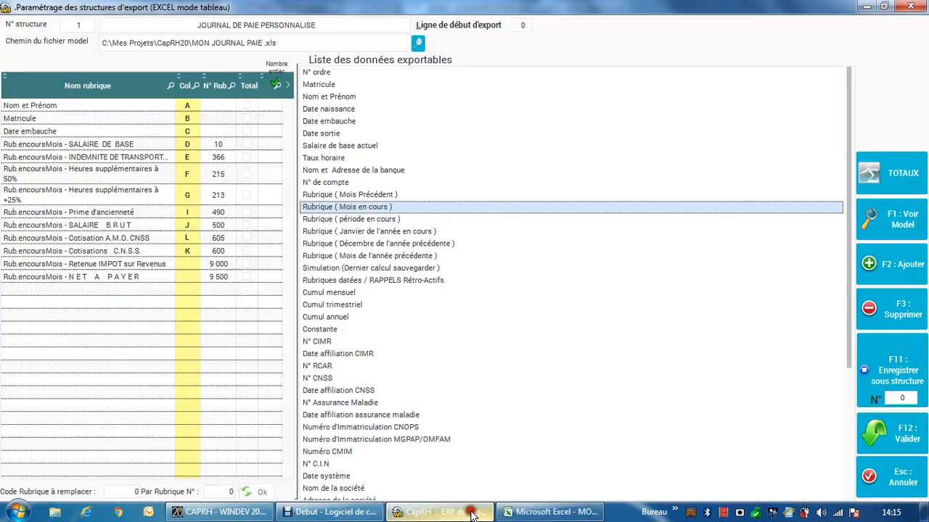
left_click(187, 277)
type("P")
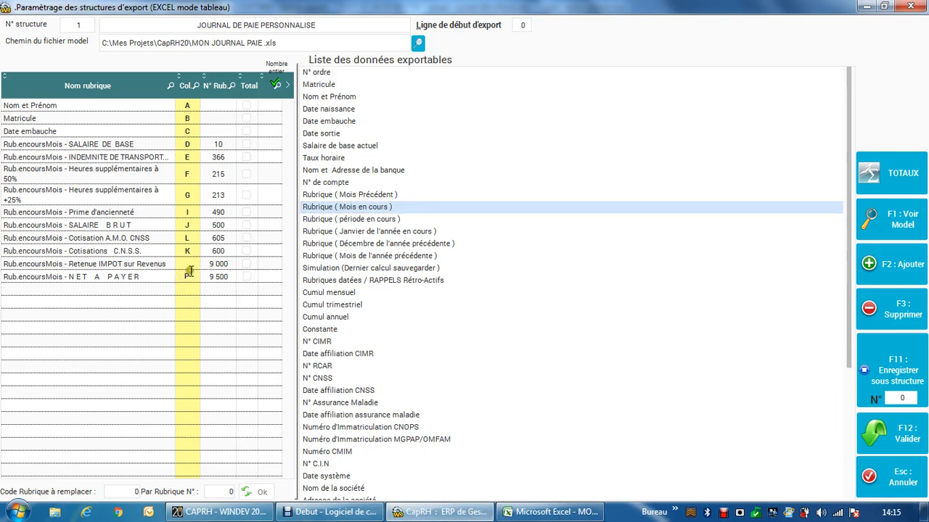
left_click(190, 263)
type("N")
Step: Look through the current-month rubric list and the other rubric periods among the exportable data, down to Rubriques datées / RAPPELS Rétro-Actifs
double_click(508, 214)
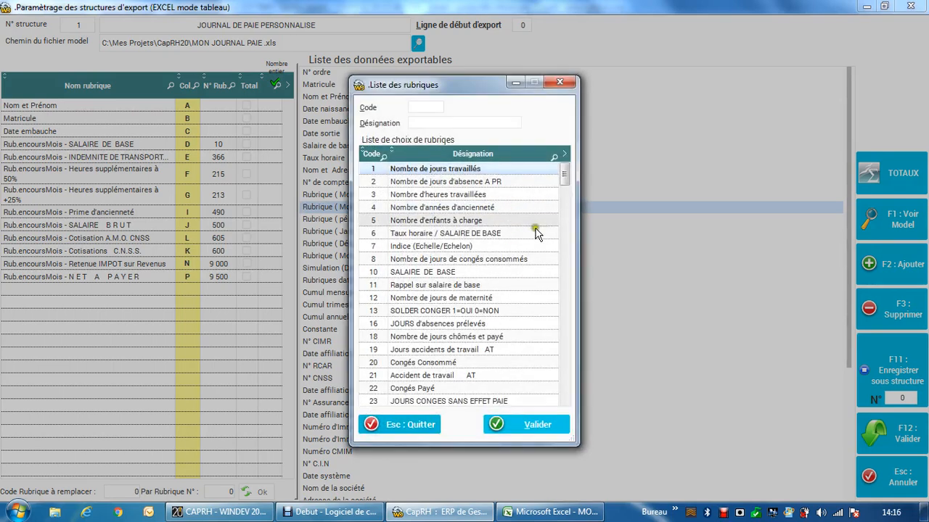
left_click(559, 83)
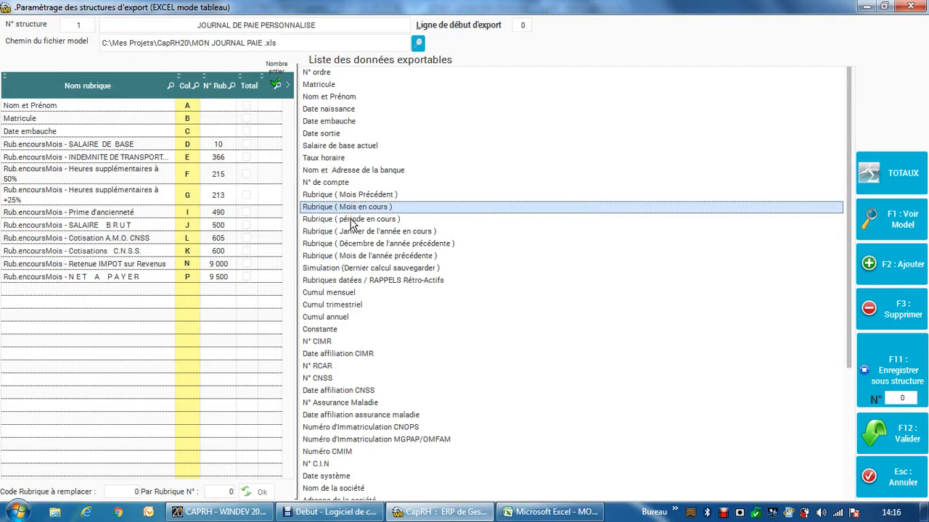
left_click(351, 220)
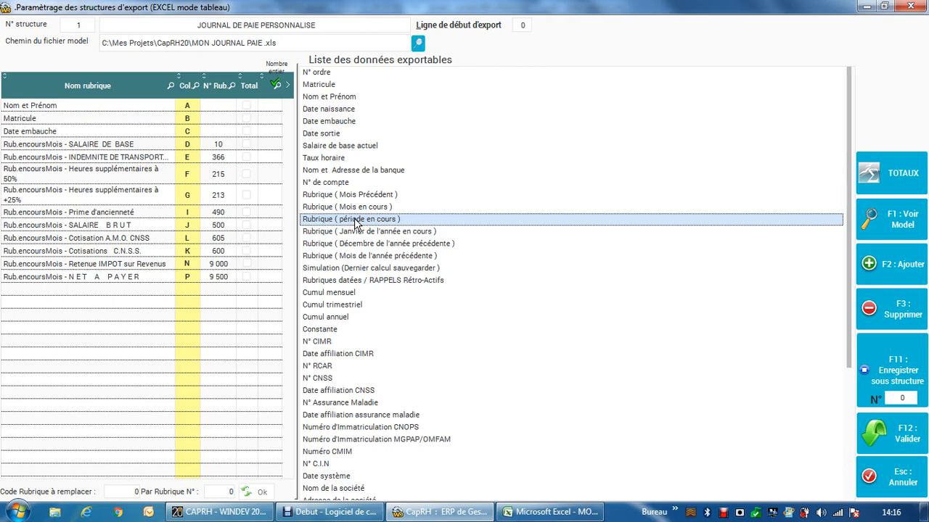
left_click(366, 230)
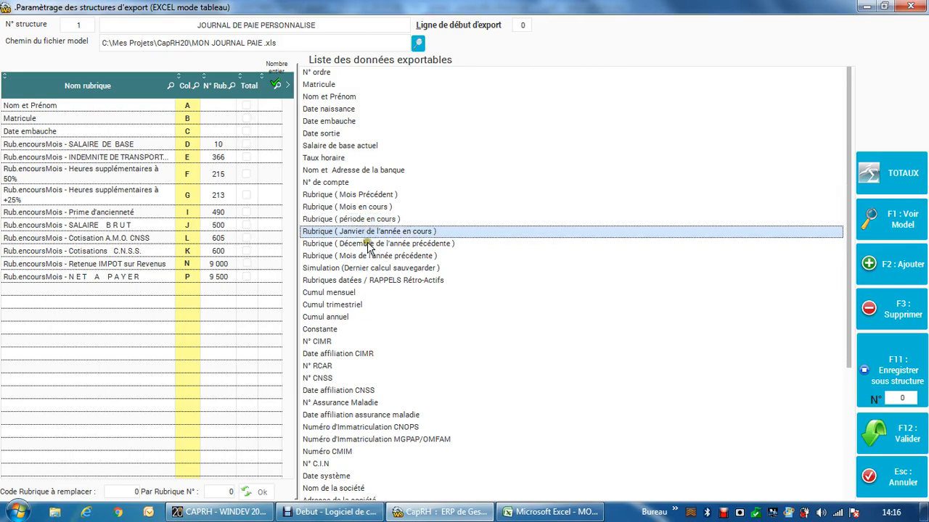
left_click(368, 245)
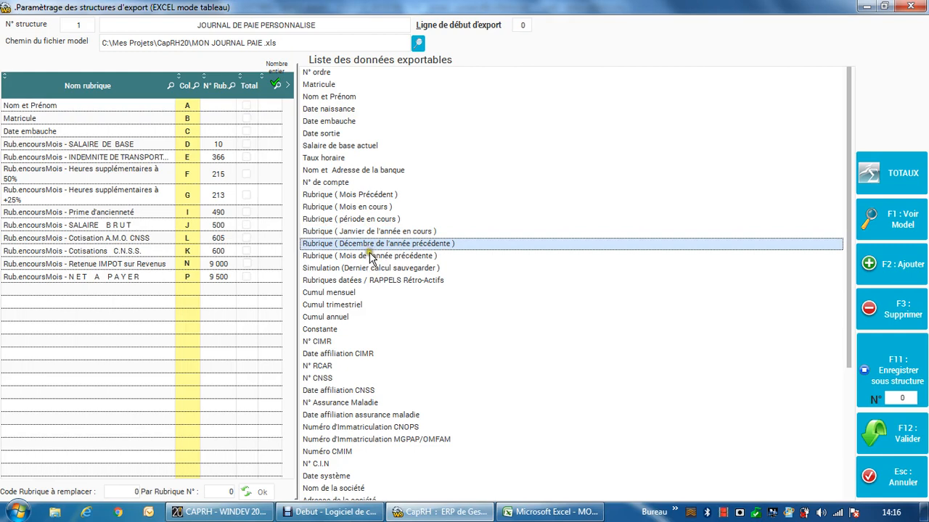
left_click(370, 257)
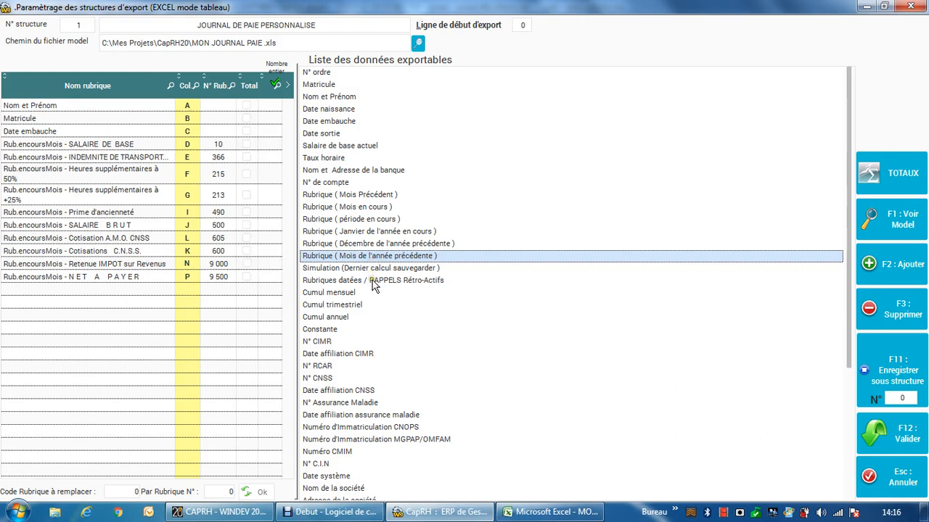
left_click(373, 285)
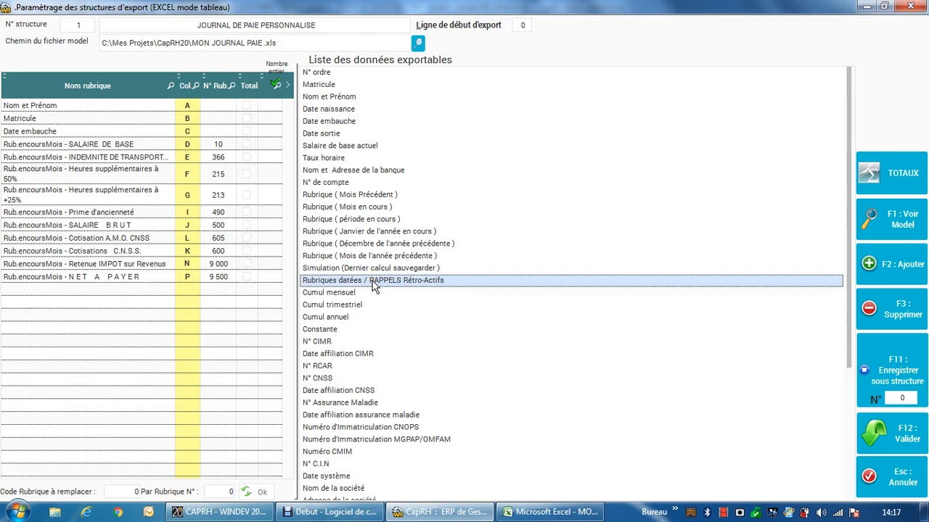
Step: Try a Rubriques datées period from Janvier to Juin of the previous year, and quit without adding a rubric
double_click(373, 285)
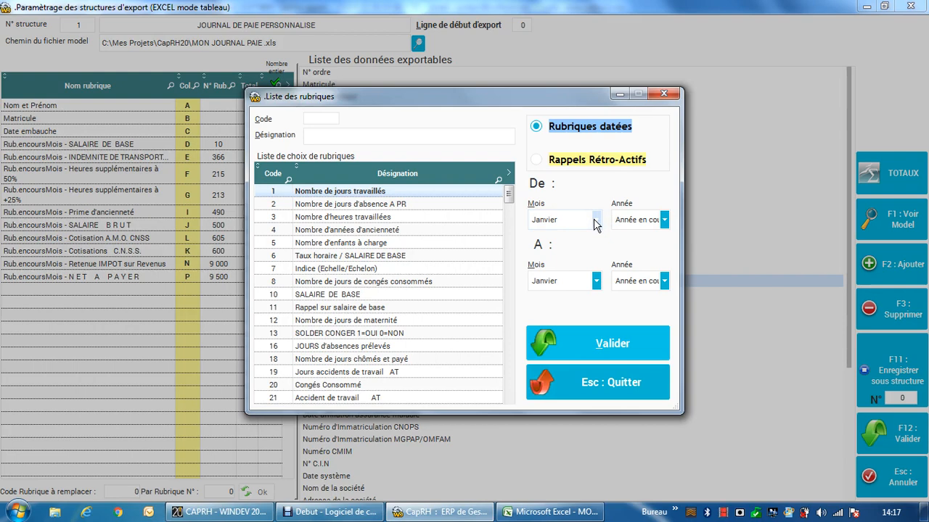
left_click(642, 223)
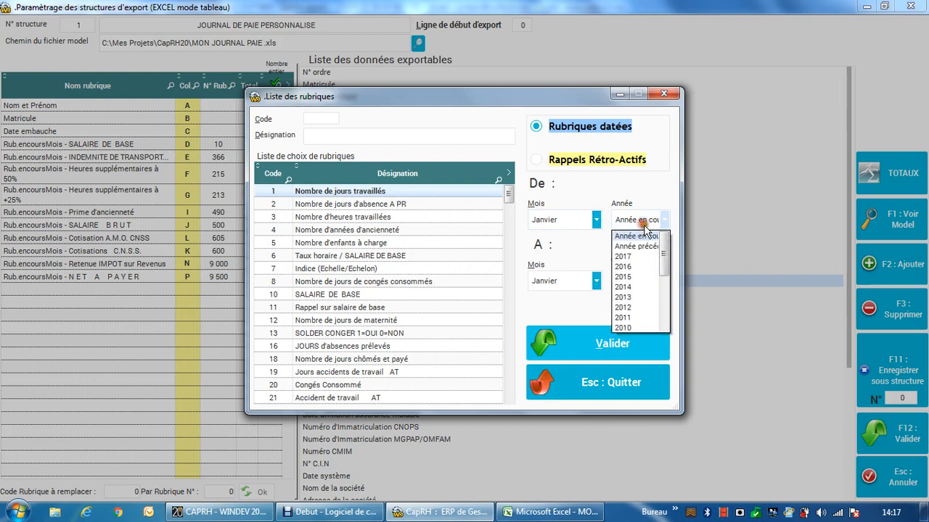
left_click(635, 246)
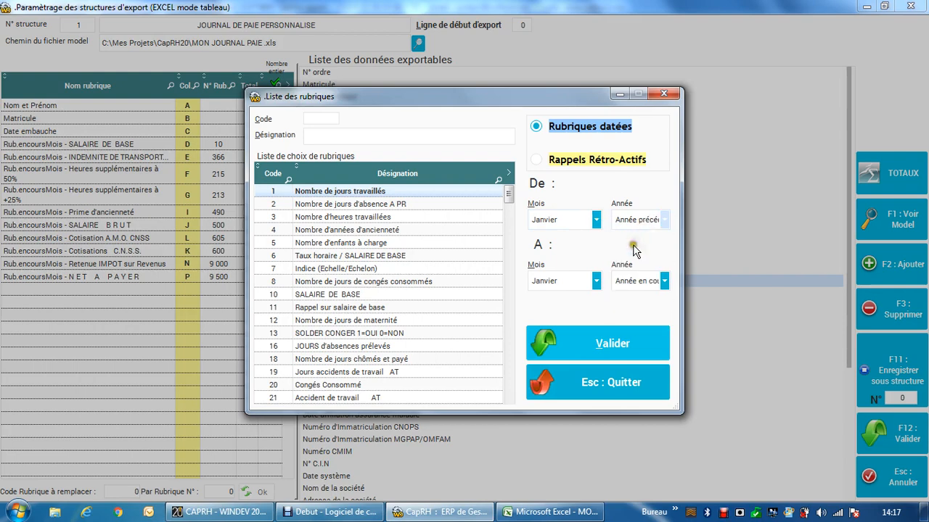
left_click(564, 289)
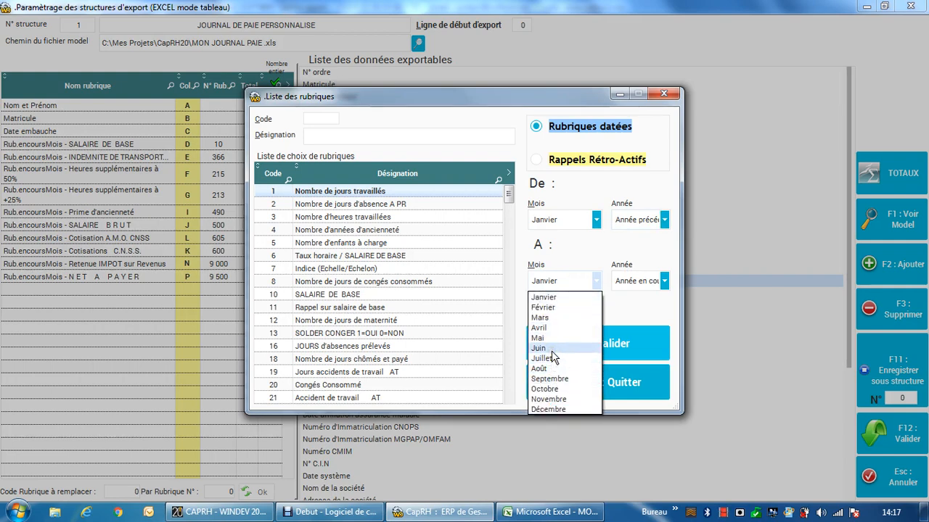
left_click(551, 350)
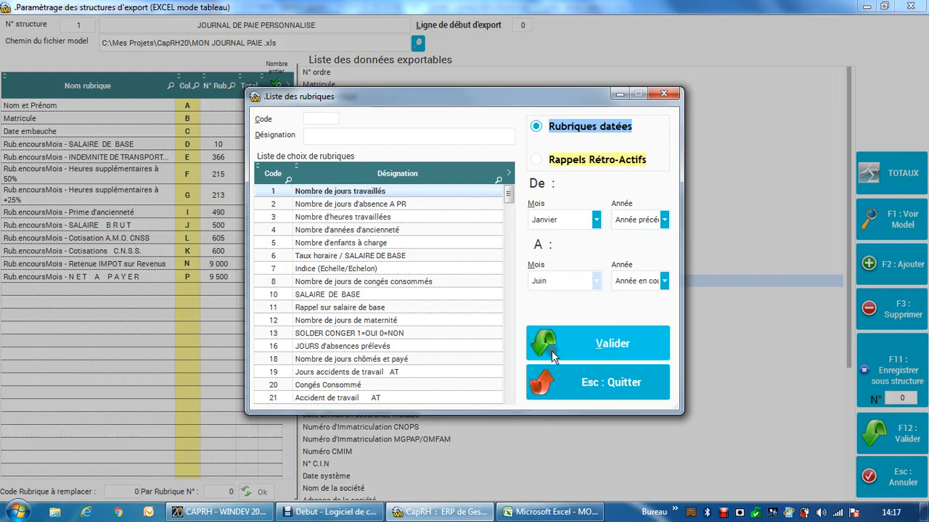
left_click(653, 283)
left_click(643, 307)
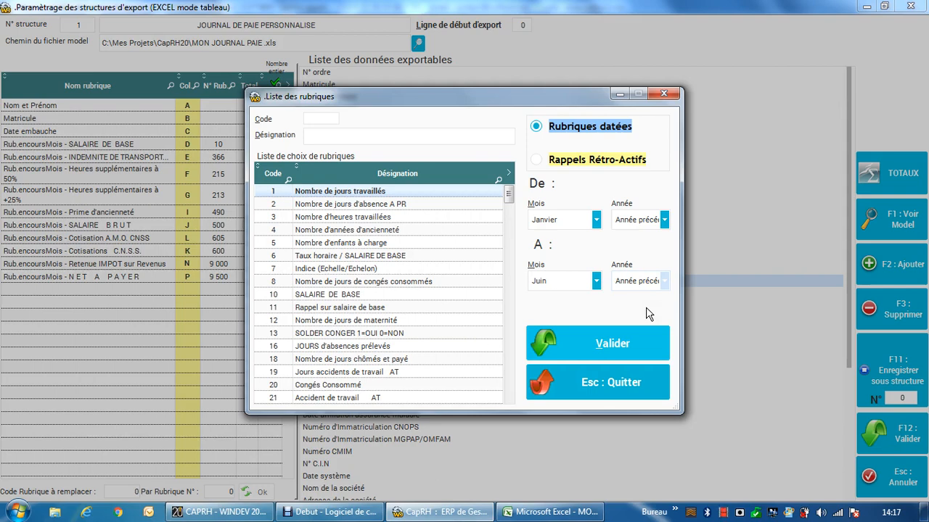
left_click(636, 221)
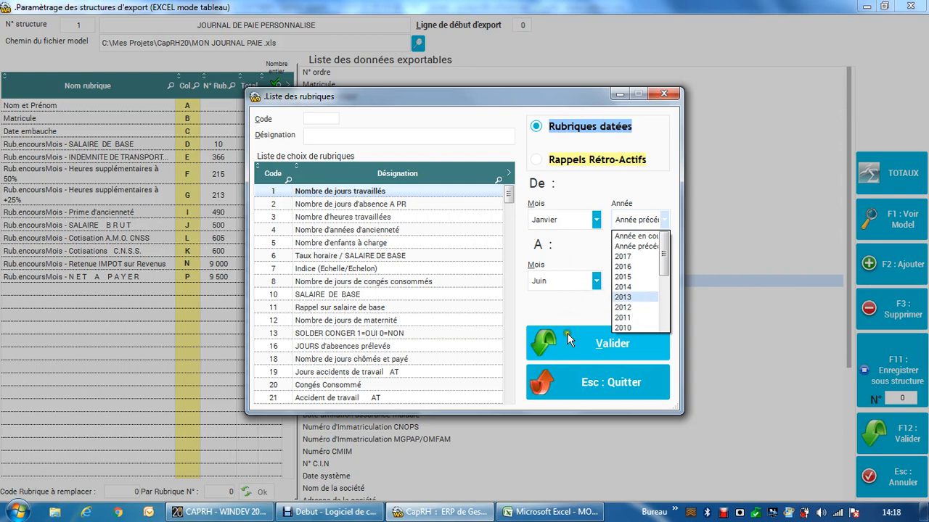
left_click(588, 399)
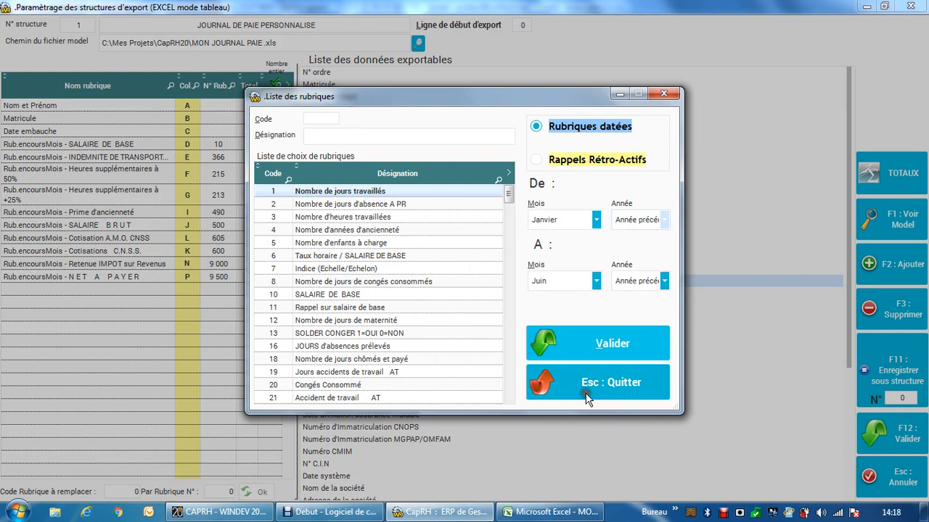
left_click(588, 399)
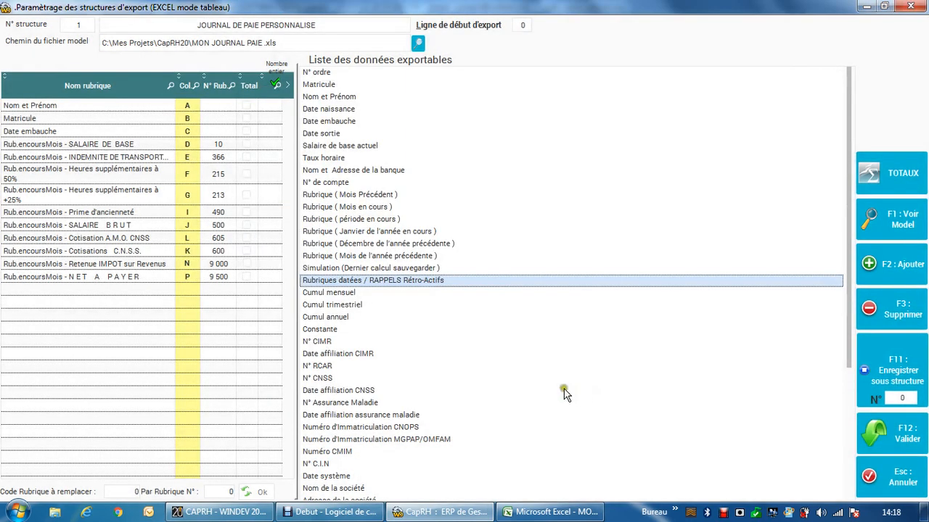
Step: Review the exportable cumulative totals, Constante, and the CIMR, RCAR and CNSS number and affiliation date items
left_click(353, 294)
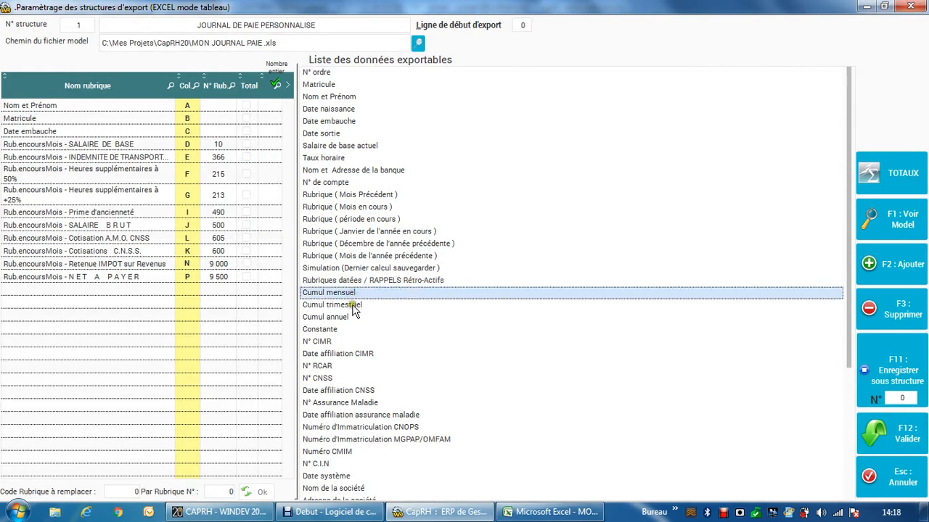
left_click(354, 306)
left_click(351, 319)
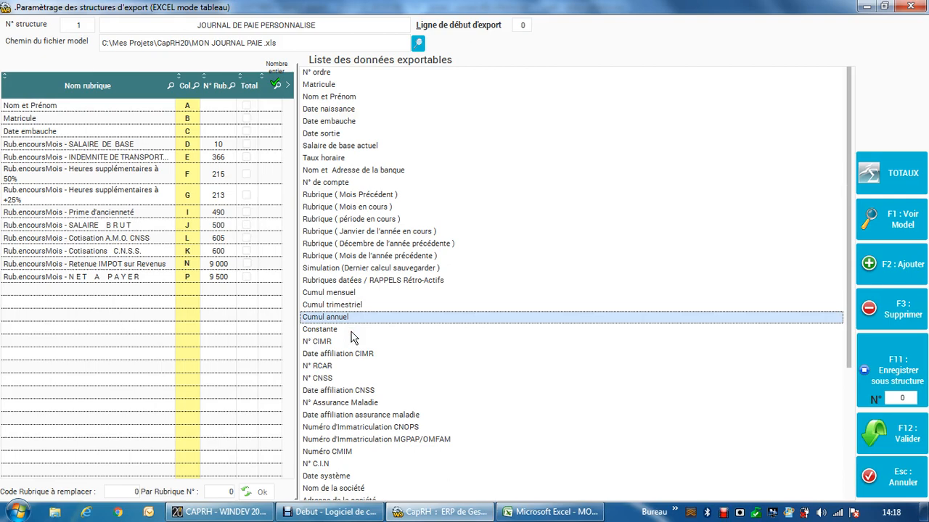
left_click(351, 332)
left_click(339, 341)
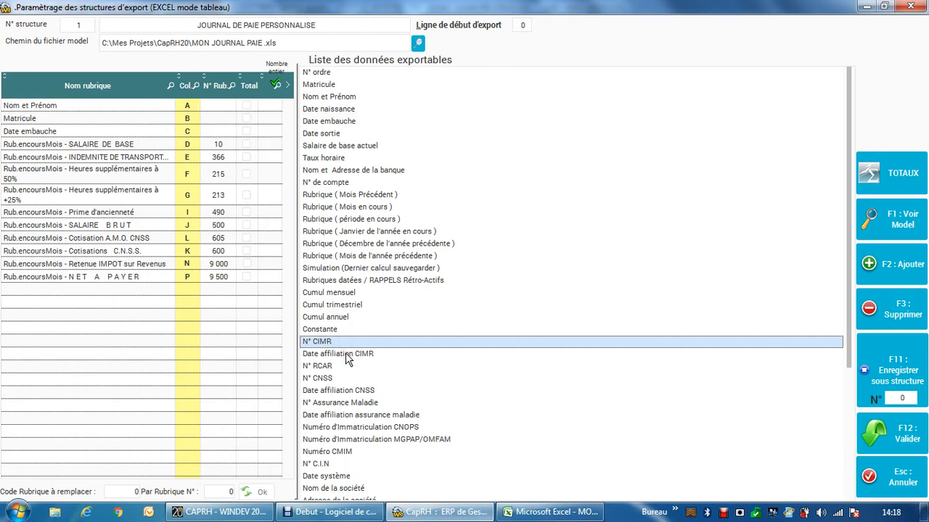
left_click(345, 353)
left_click(345, 367)
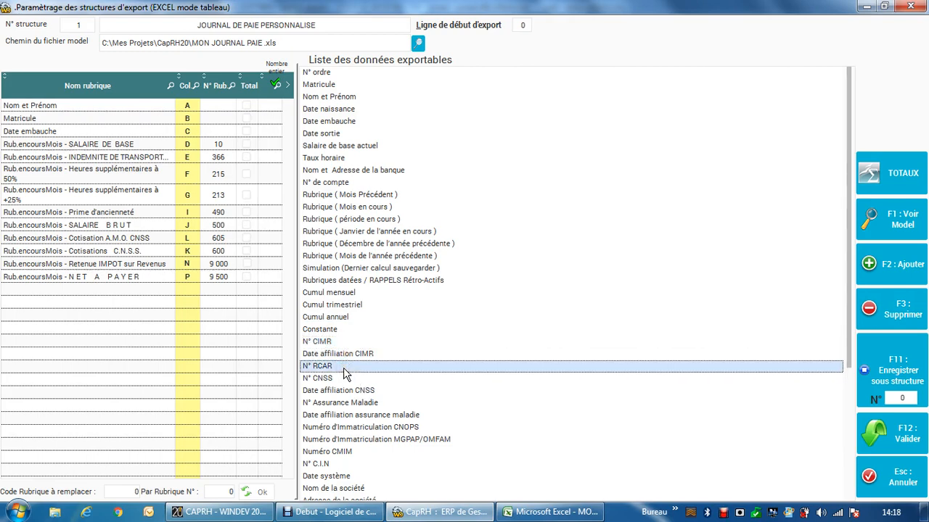
left_click(344, 372)
left_click(344, 375)
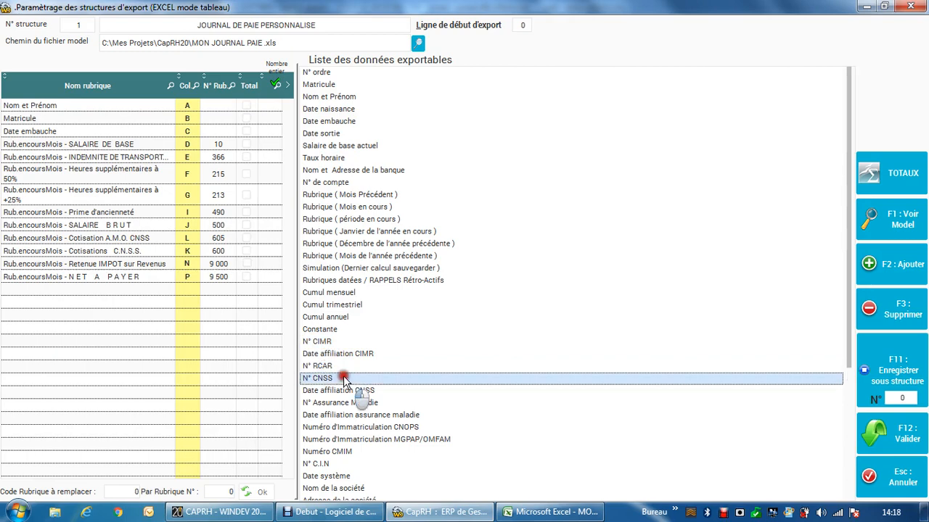
left_click(353, 391)
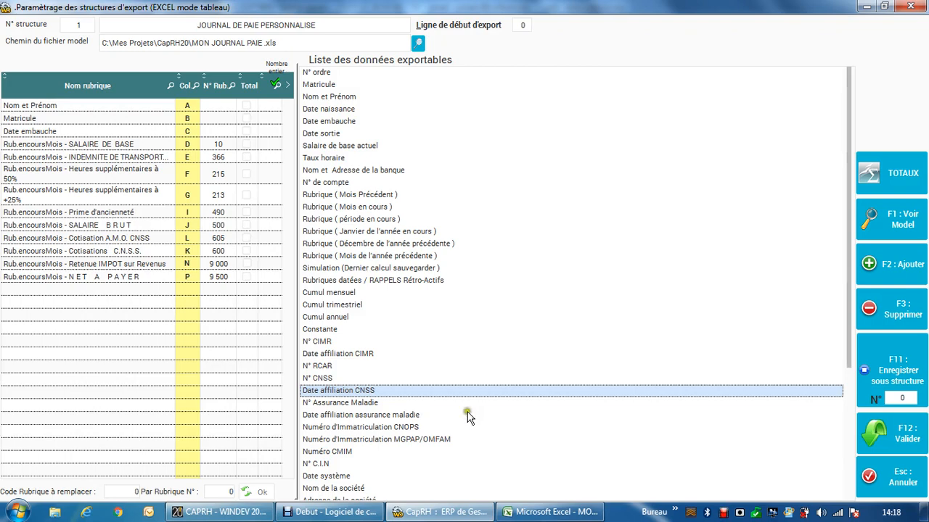
Step: Review the remaining exportable items, including N° C.I.N, company details, Service, employee details and leave data
scroll(467, 418, "down", 1)
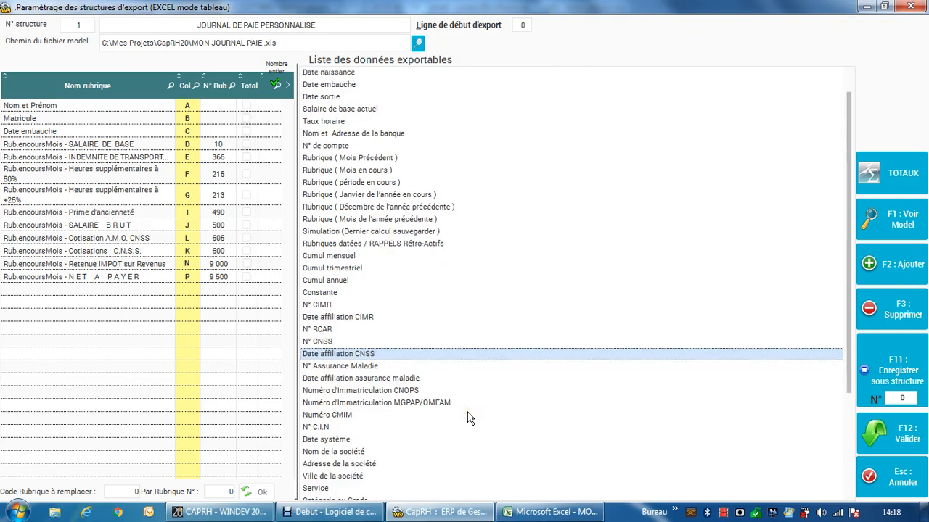
left_click(319, 415)
left_click(318, 427)
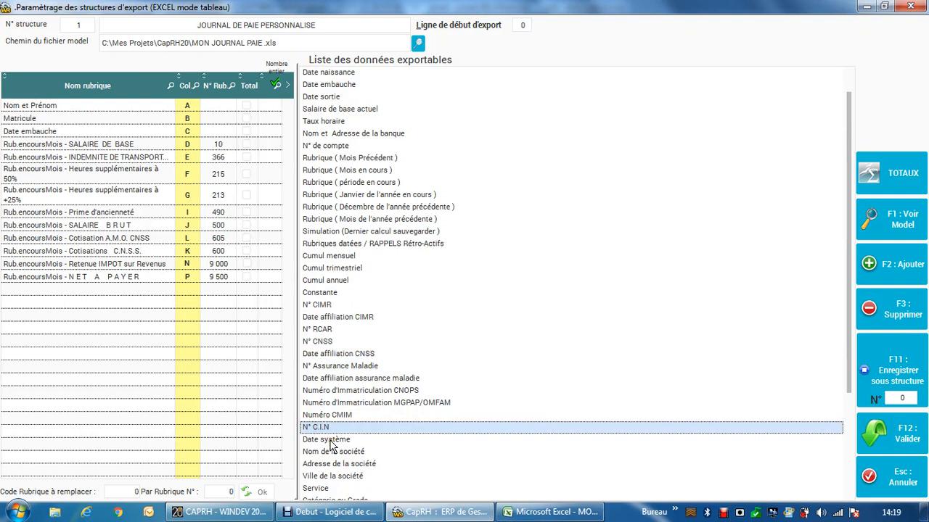
left_click(335, 451)
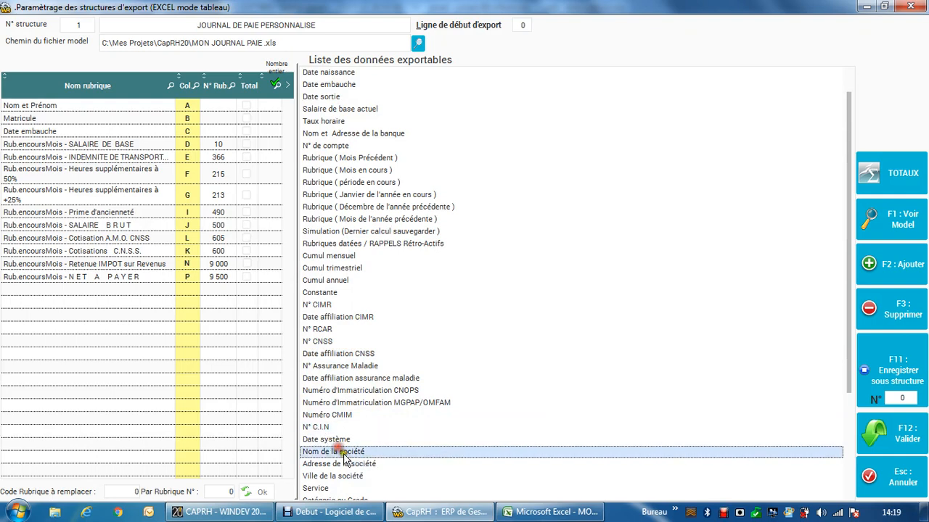
left_click(350, 465)
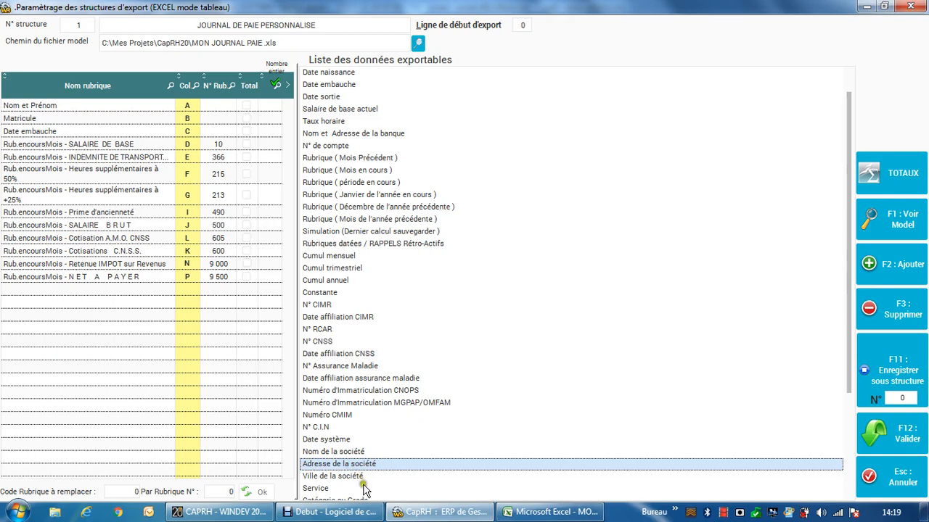
left_click(365, 489)
scroll(440, 432, "down", 2)
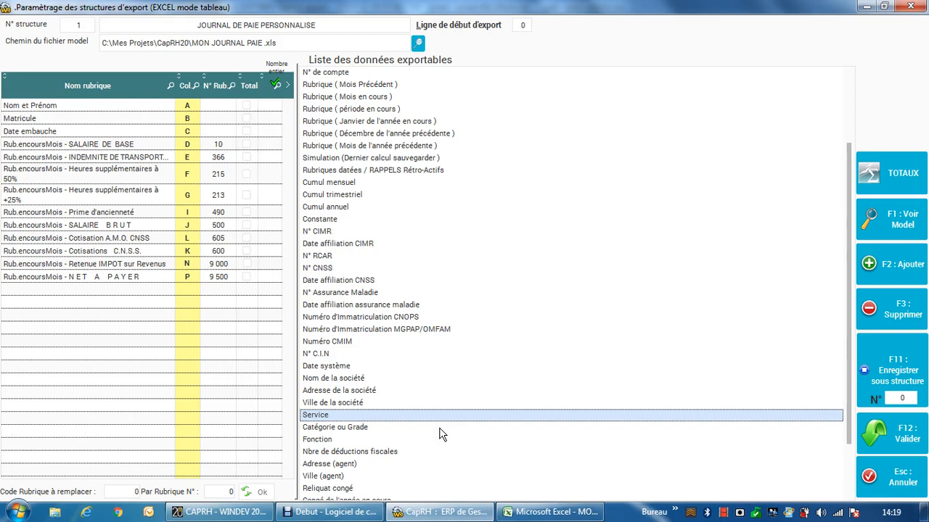
left_click(455, 439)
scroll(468, 457, "down", 2)
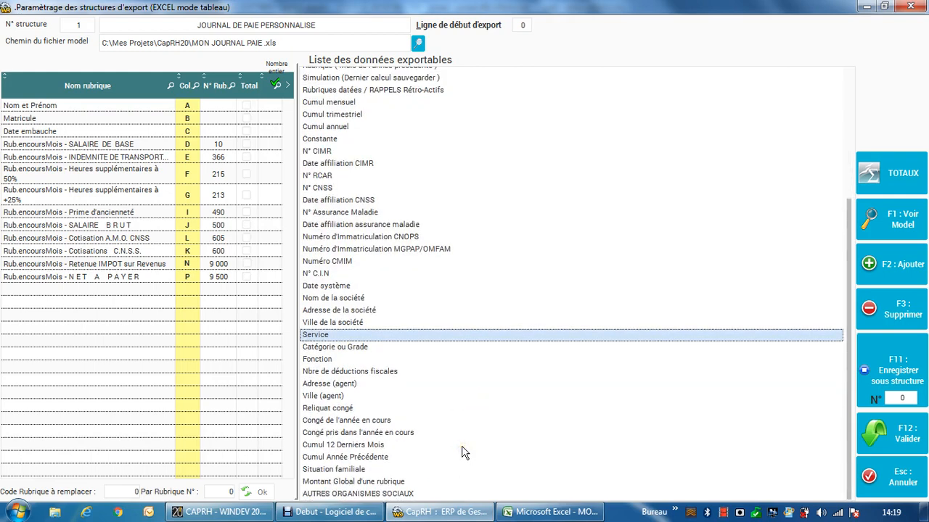
scroll(464, 453, "up", 4)
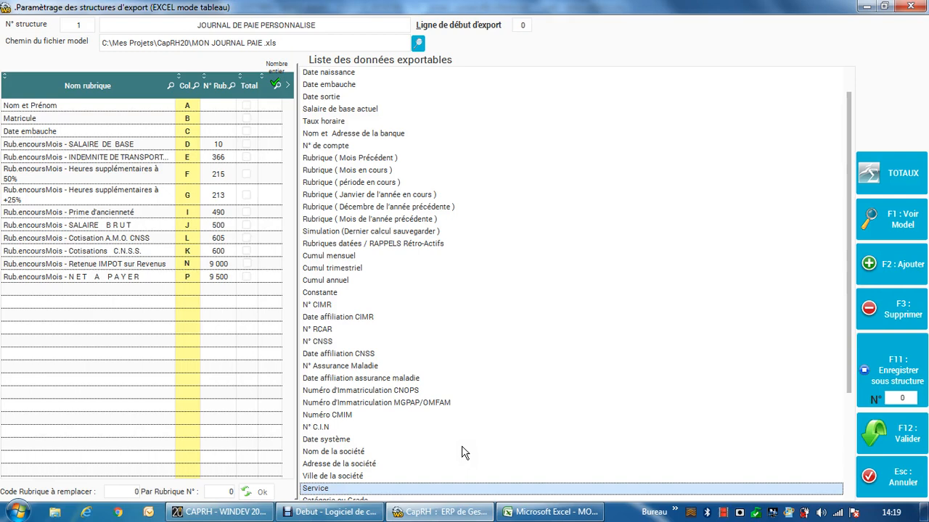
Step: Check the first data row in the Excel model, set CapRH's export start line to 7, and validate the JOURNAL DE PAIE PERSONNALISE structure
left_click(523, 23)
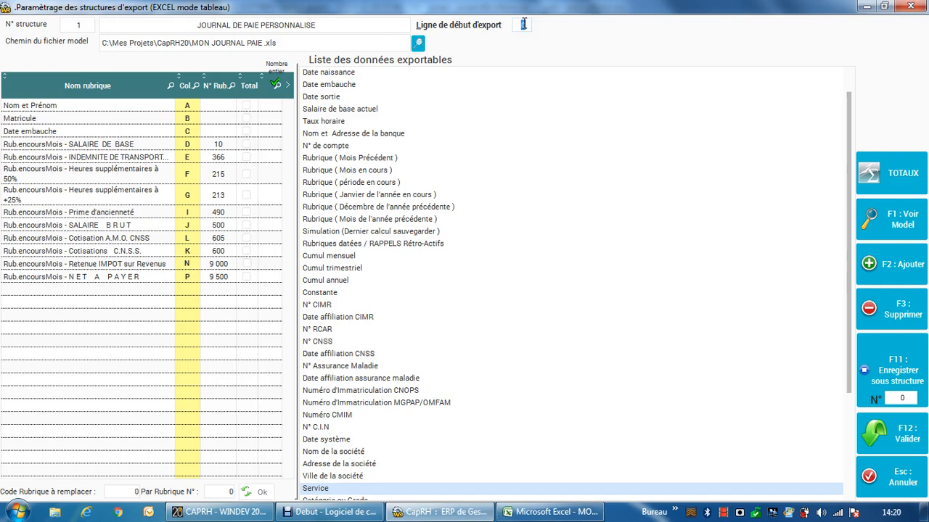
left_click(558, 511)
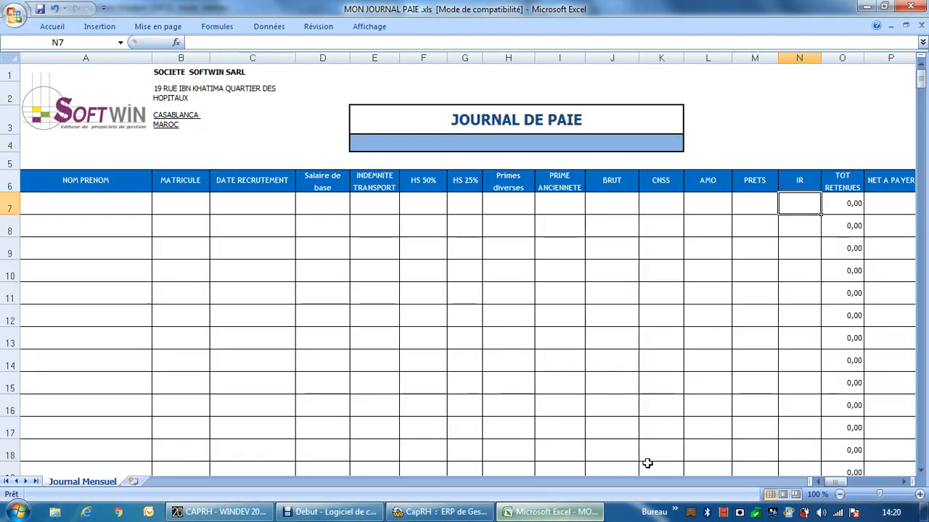
left_click(11, 208)
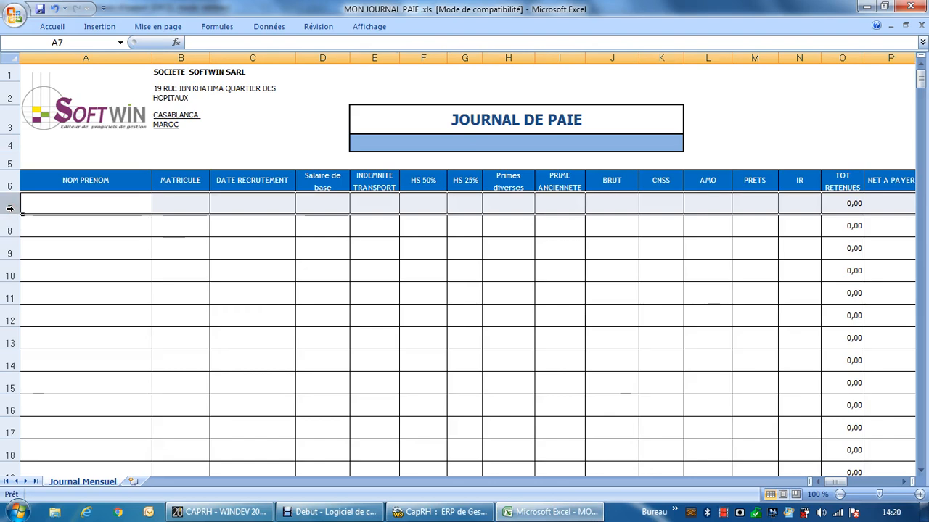
left_click(409, 515)
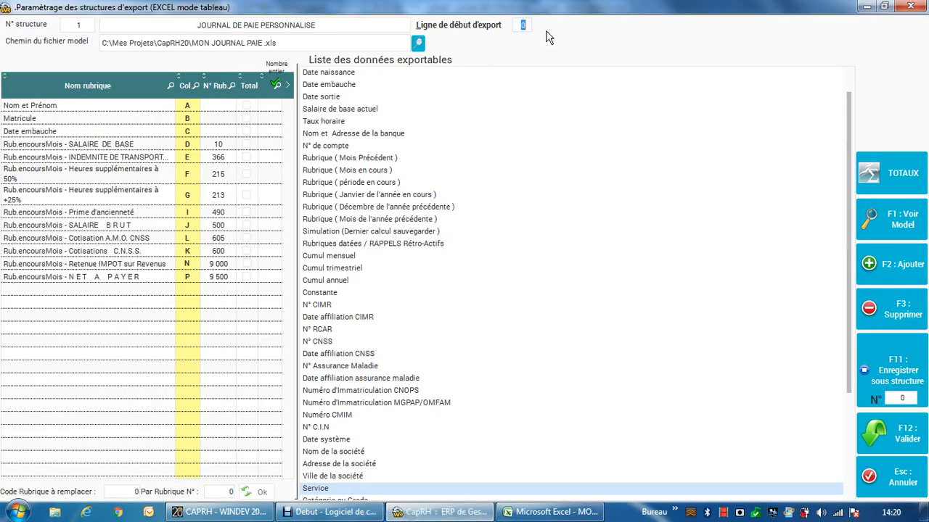
type("7")
left_click(880, 441)
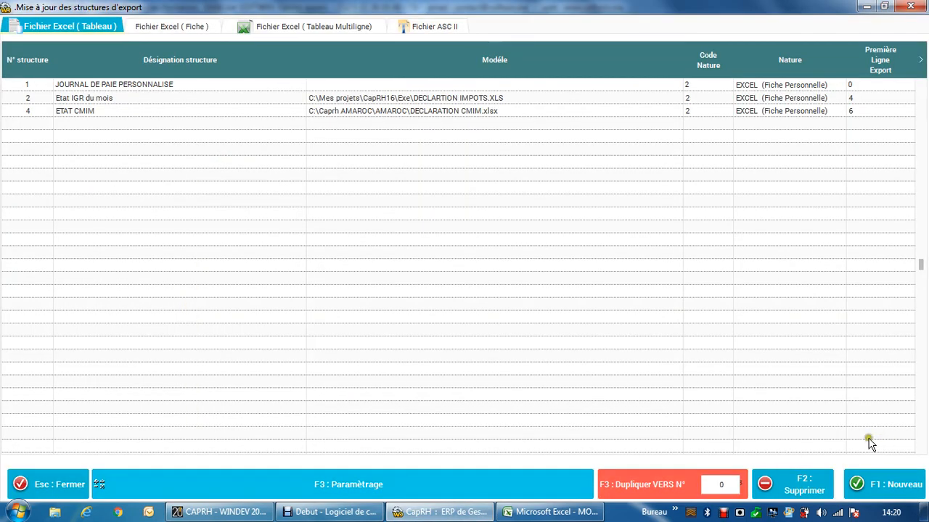
left_click(338, 85)
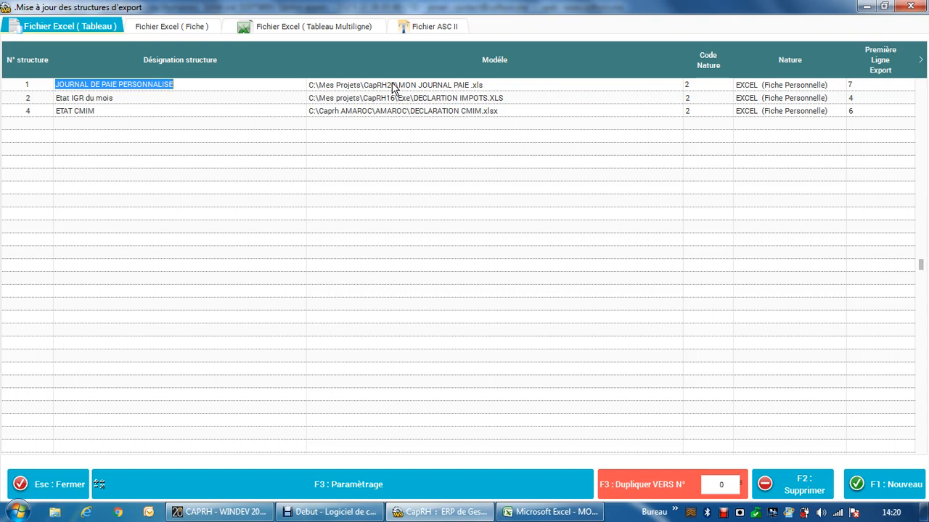
Step: Close the export structures list and open the Export vers EXCEL module from the utilities
left_click(918, 11)
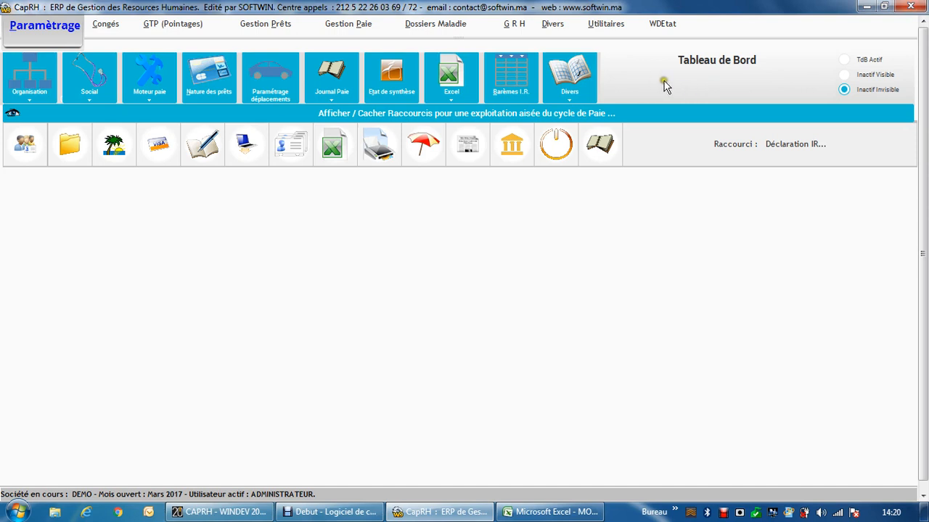
left_click(602, 29)
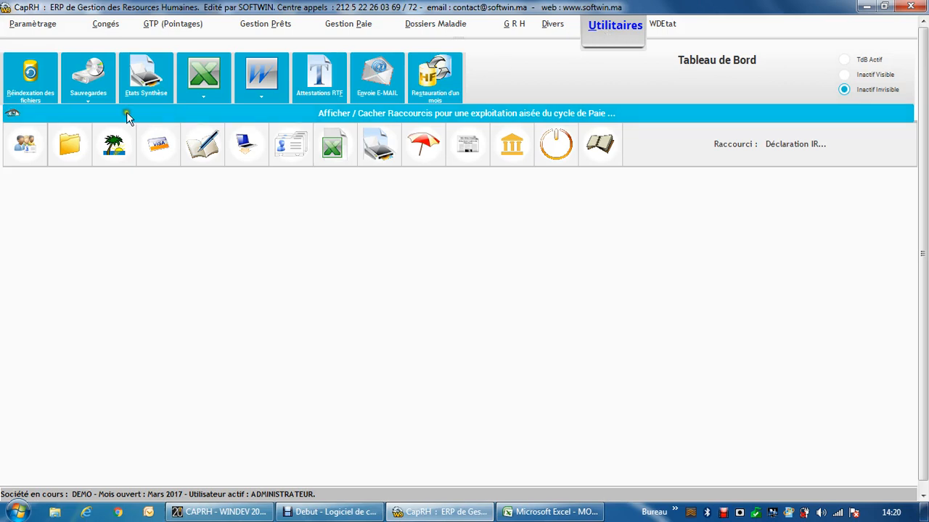
left_click(211, 97)
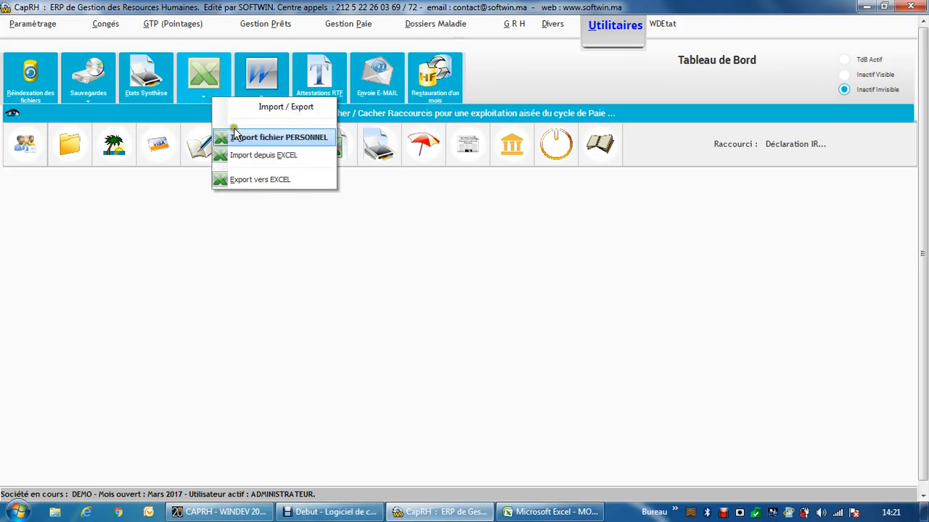
left_click(256, 182)
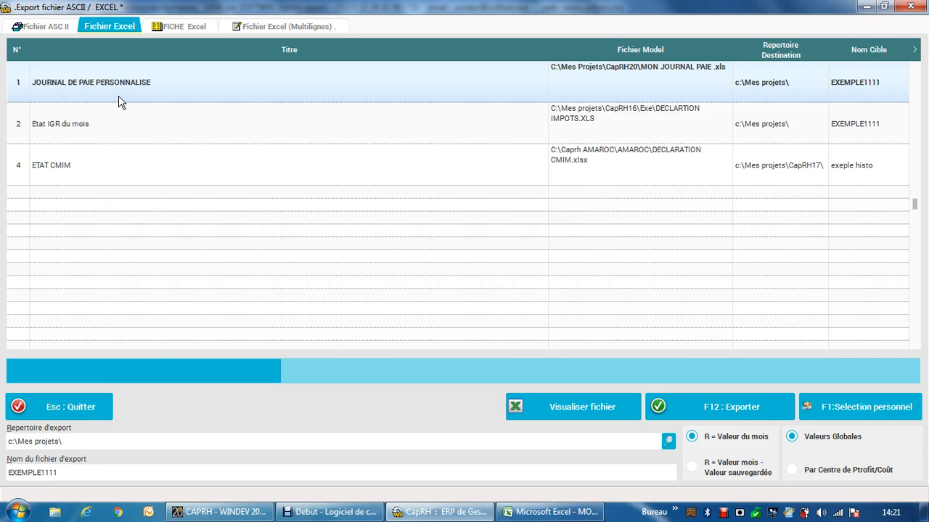
Step: Run the first personnel selection for JOURNAL DE PAIE PERSONNALISE without criteria and sort the employees by Matricule
left_click(860, 408)
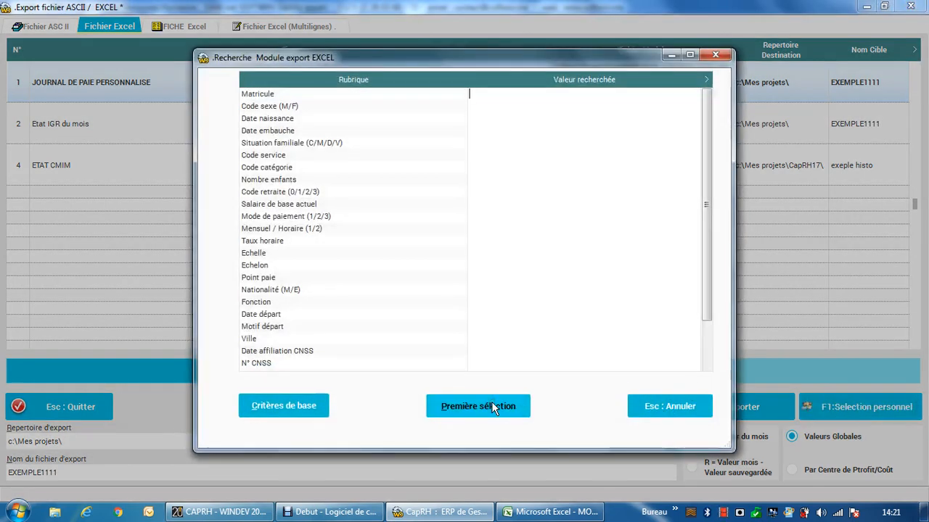
left_click(491, 405)
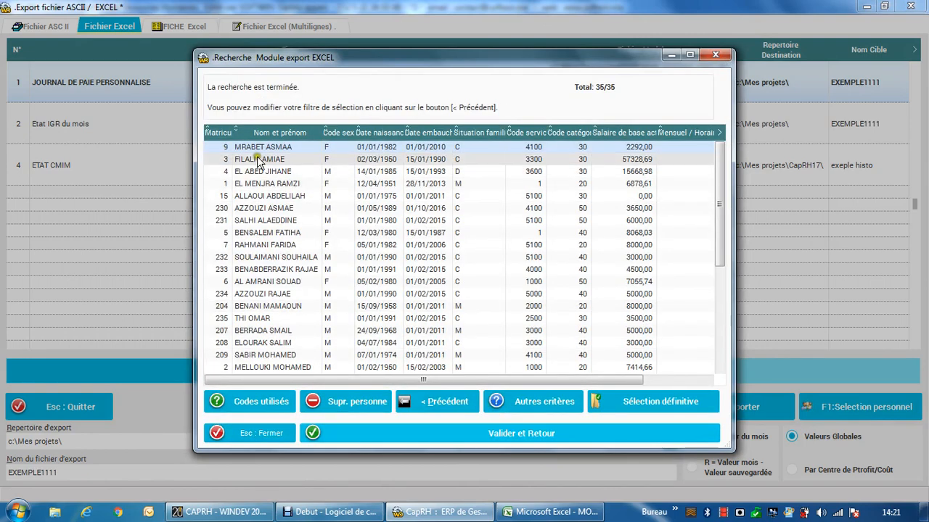
left_click(217, 134)
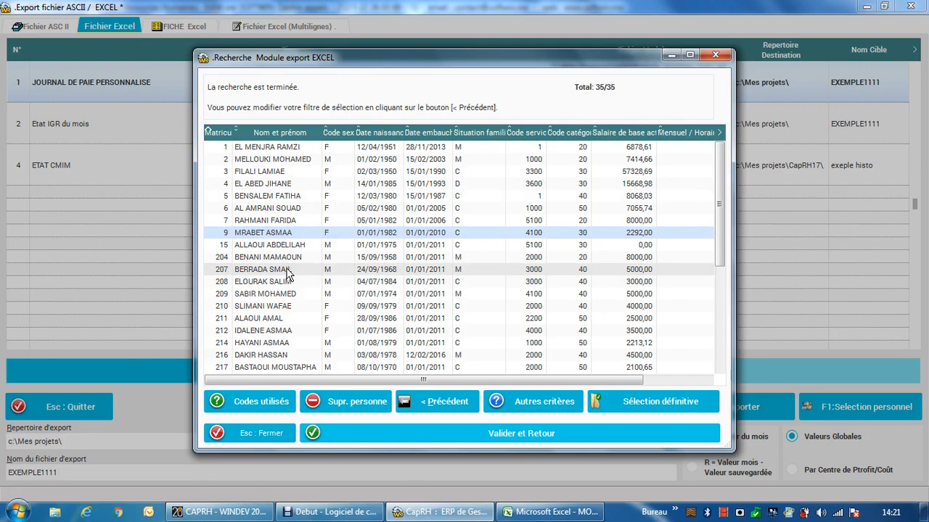
Step: Define the first extra selection condition as rubric R0001, Nombre de jours travaillés, different from (<>) 0
left_click(504, 393)
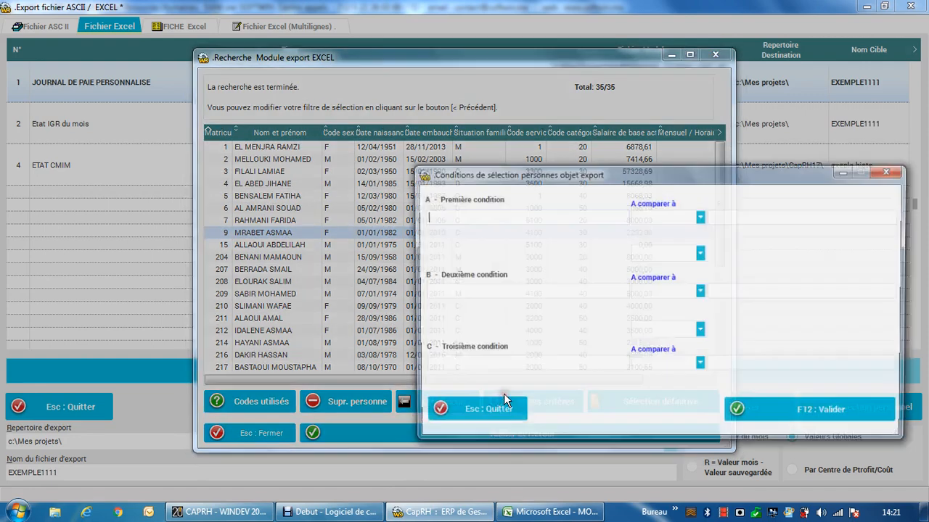
left_click(479, 219)
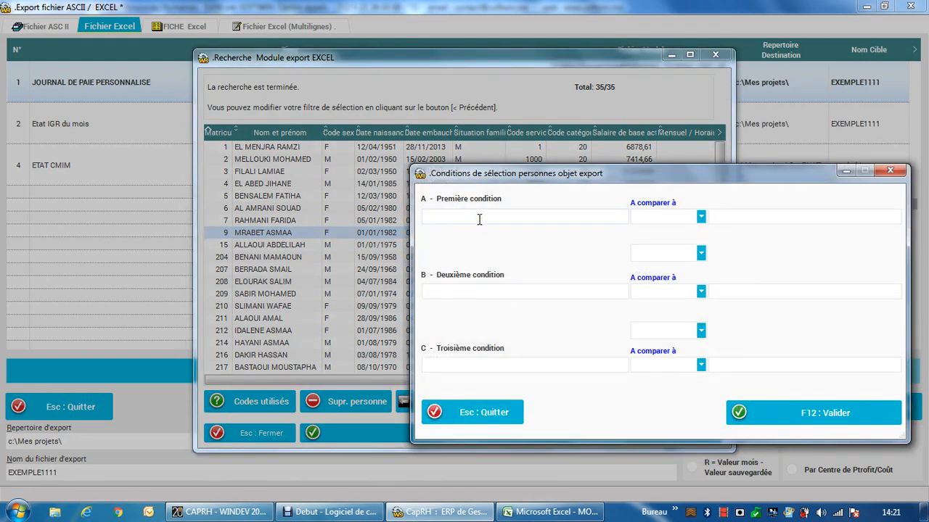
type("R")
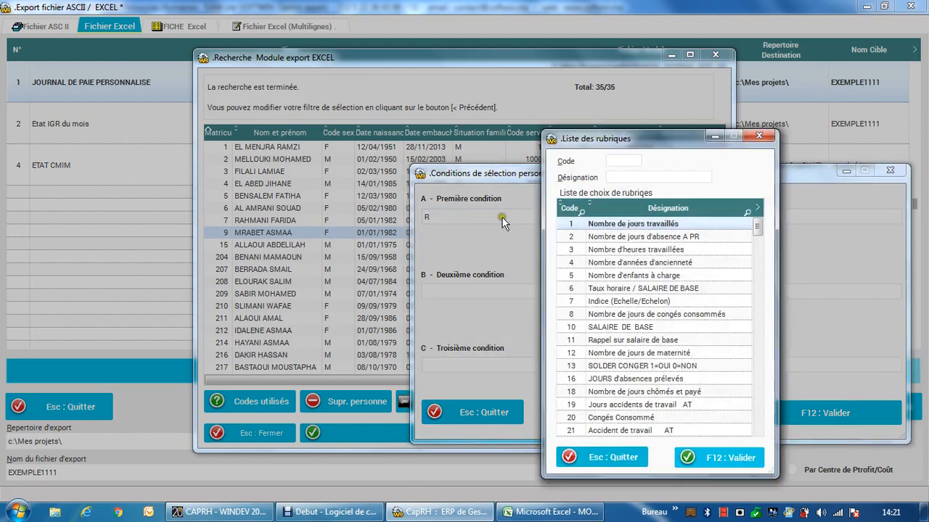
double_click(623, 225)
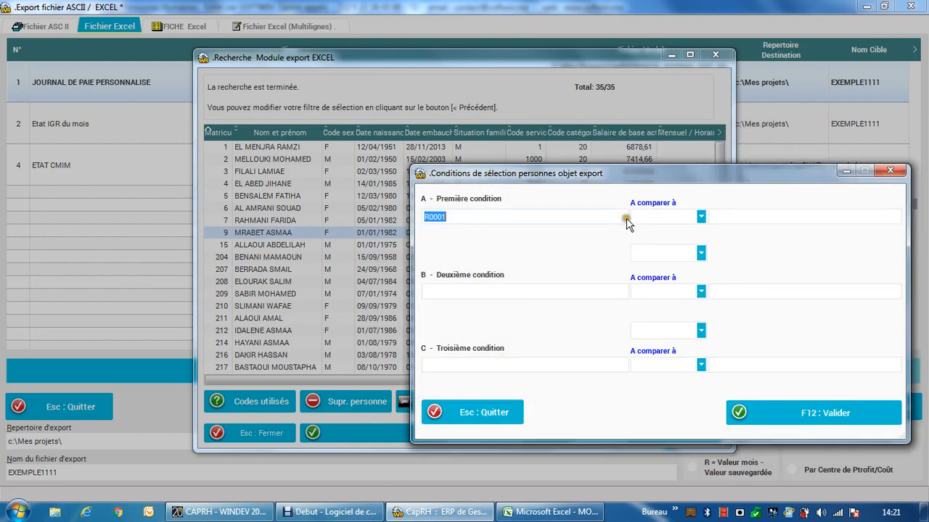
left_click(657, 218)
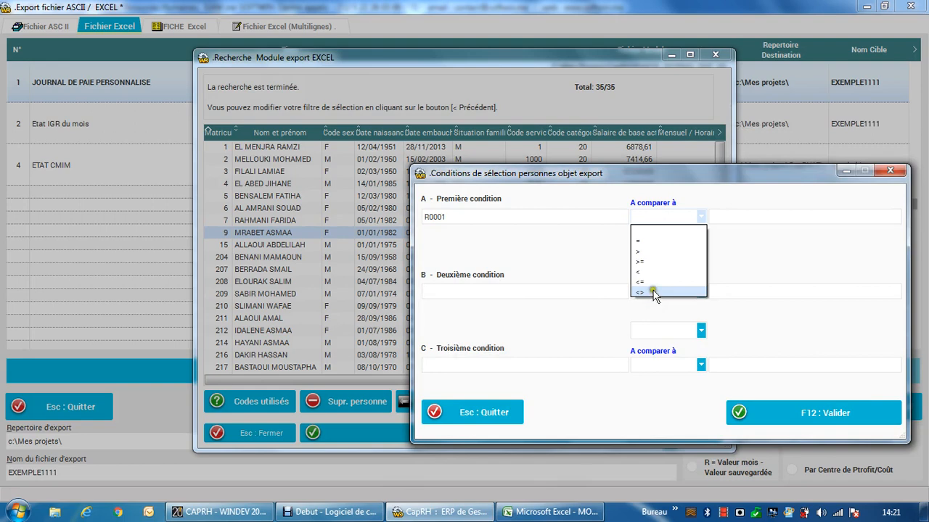
left_click(652, 293)
left_click(716, 217)
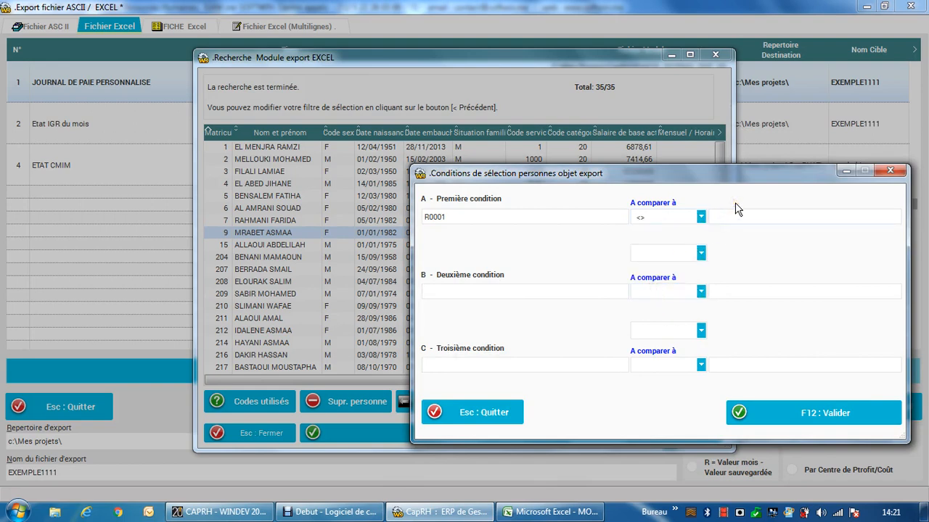
type("0")
Step: Link a second condition with ET and assign it rubric 61, Sexe(1:Masculin/0:Féminin), found by filtering designations containing SEXE
left_click(662, 254)
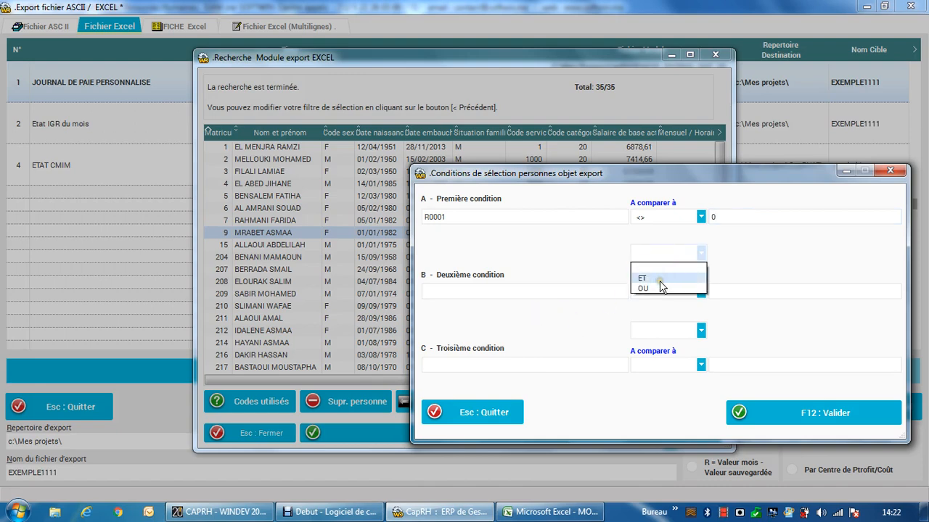
left_click(661, 282)
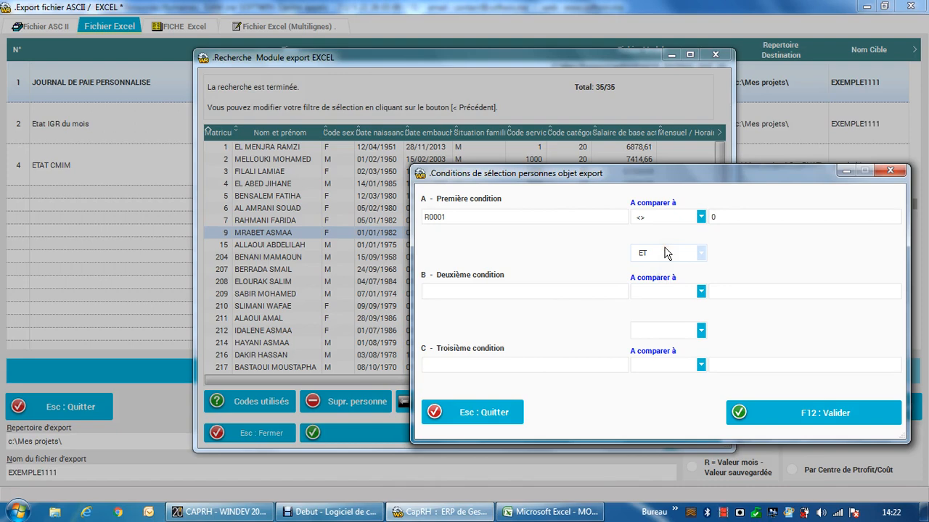
left_click(541, 292)
type("R")
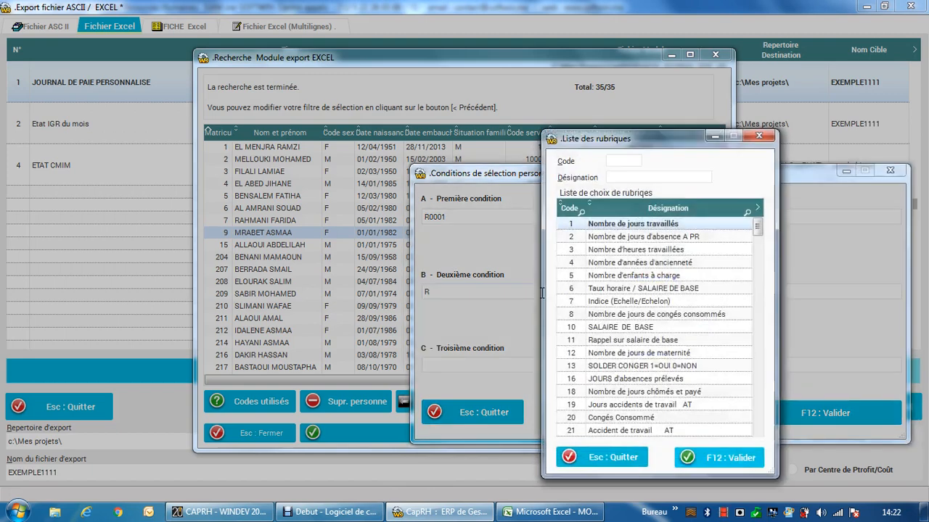
scroll(653, 341, "down", 1)
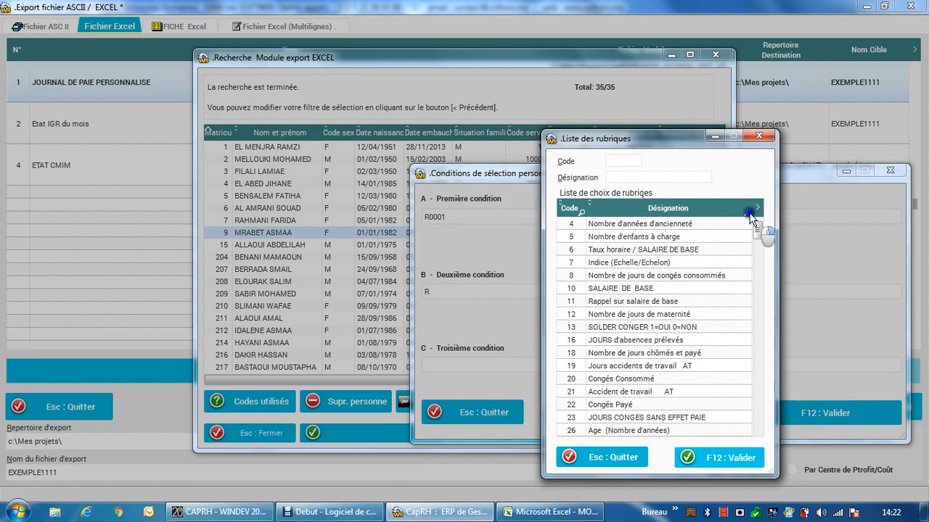
right_click(751, 214)
mouse_move(755, 198)
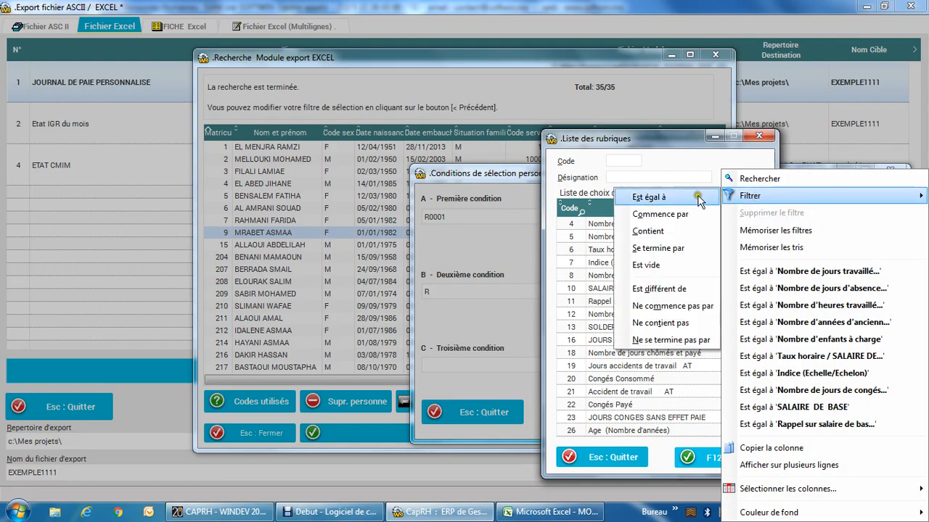
left_click(665, 231)
type("SEXE")
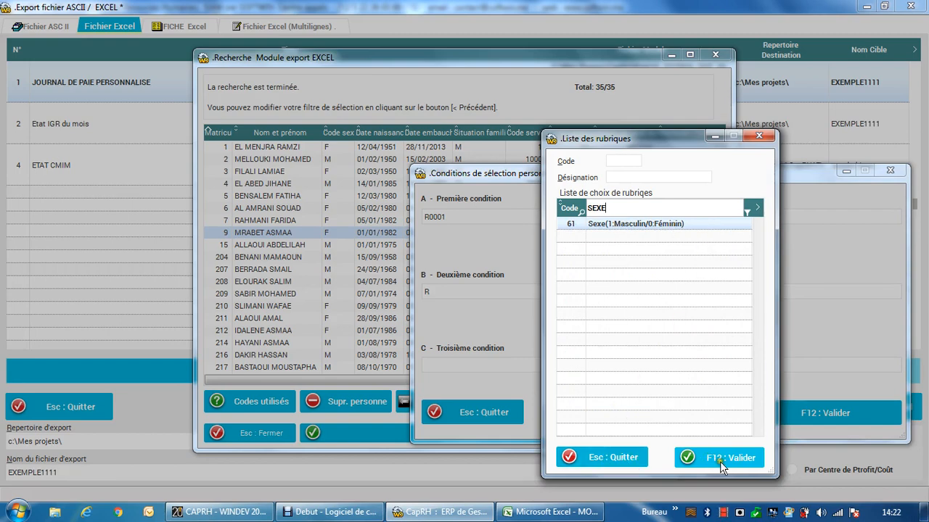
double_click(648, 225)
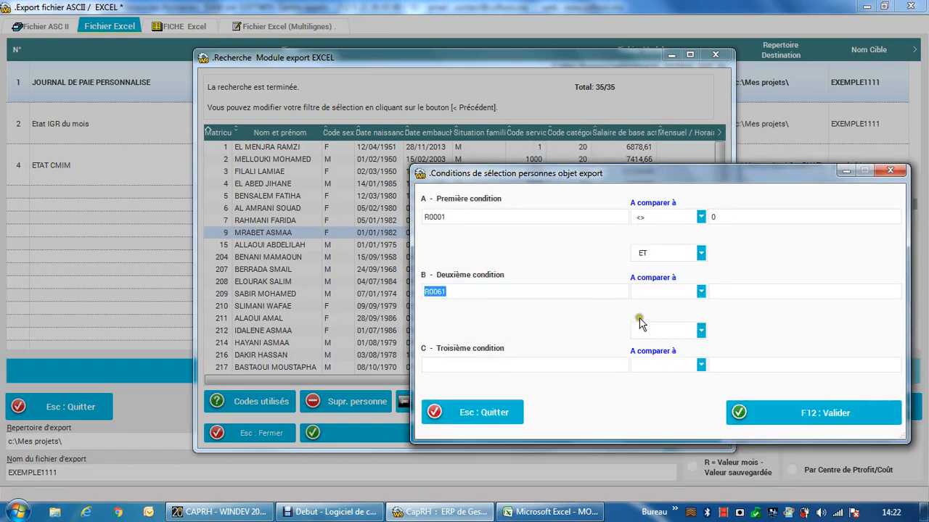
Step: Set the second condition to = 1, validate the conditions and run the Sélection définitive
left_click(669, 291)
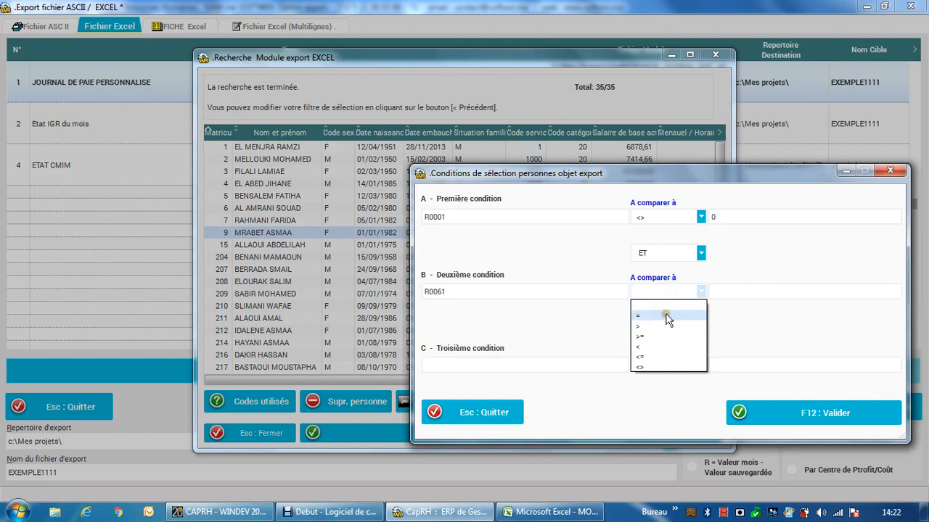
left_click(667, 314)
left_click(729, 290)
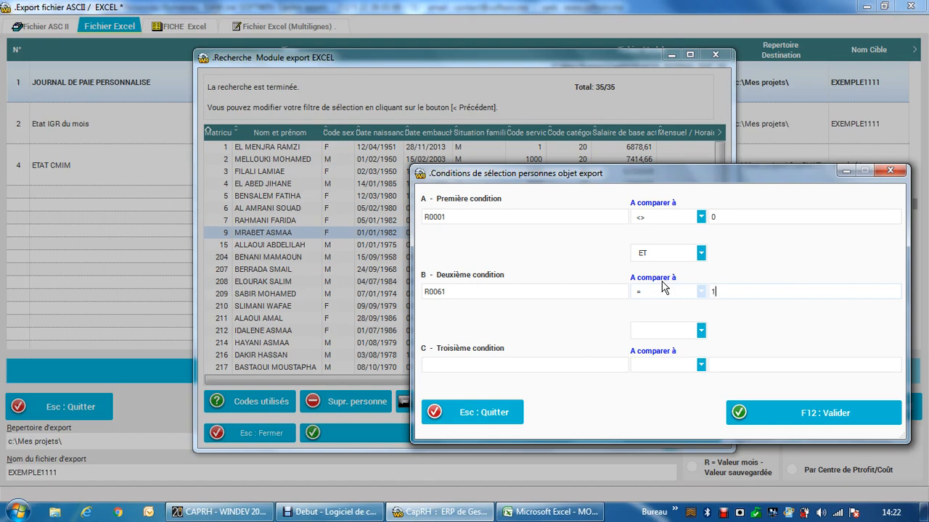
left_click(668, 330)
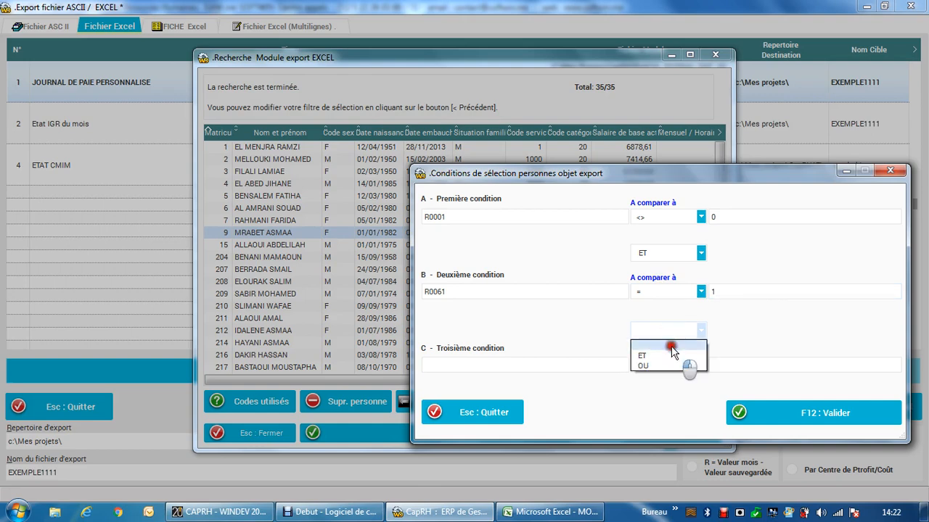
left_click(770, 412)
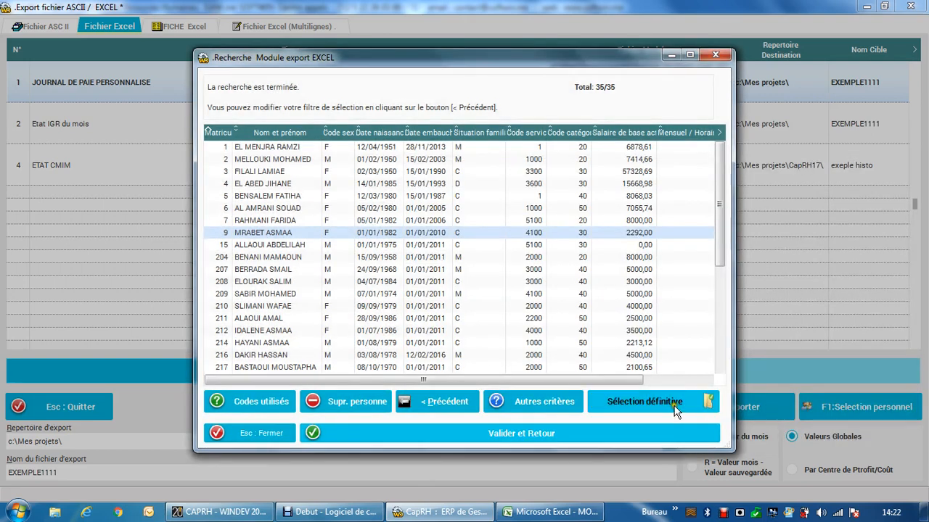
left_click(664, 401)
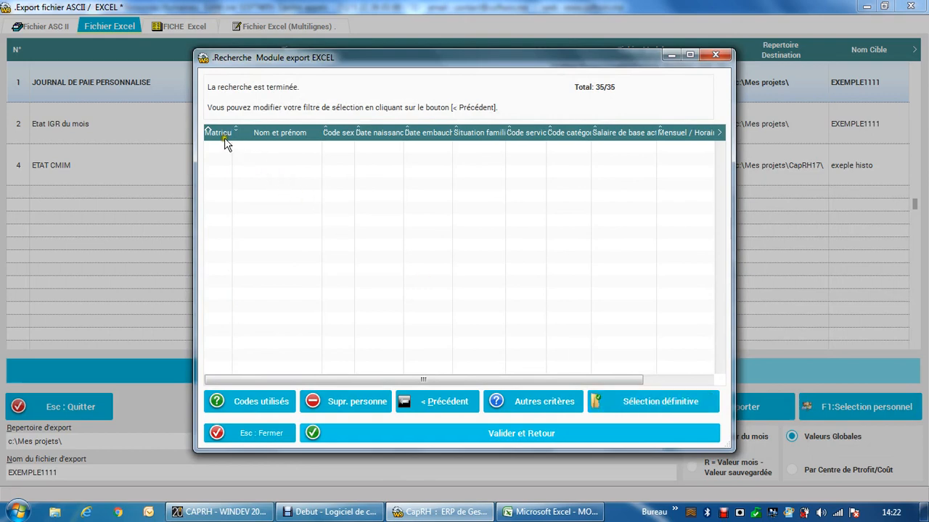
Step: Go back to rerun the first personnel selection, check its remaining columns, and close the search without validating it
left_click(449, 404)
left_click(549, 429)
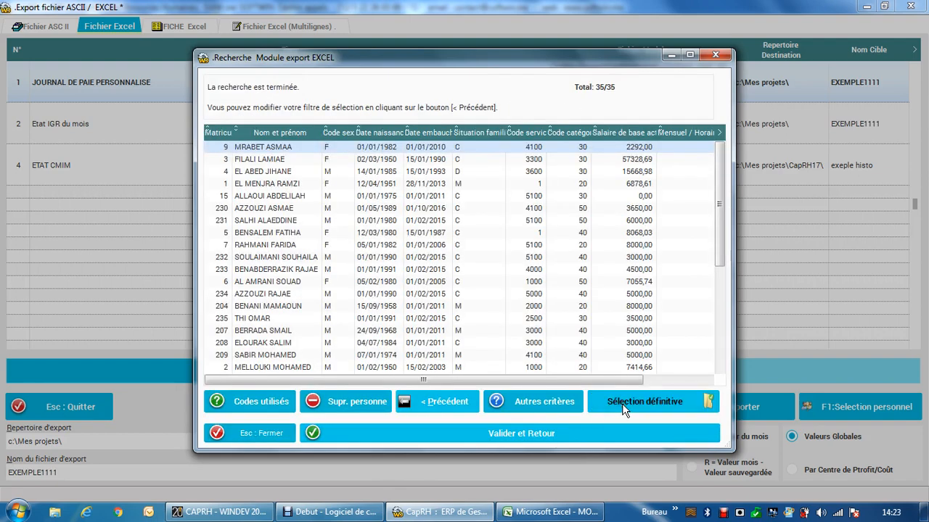
left_click(680, 380)
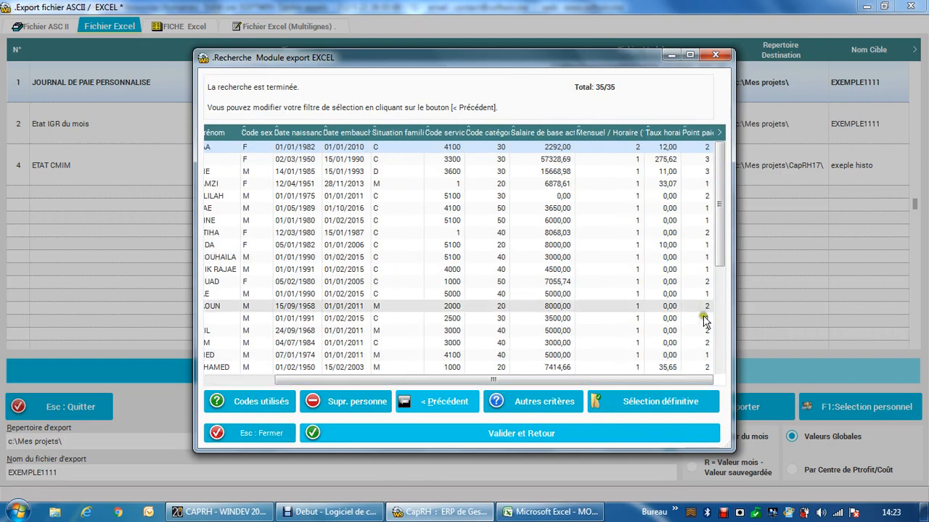
left_click(714, 56)
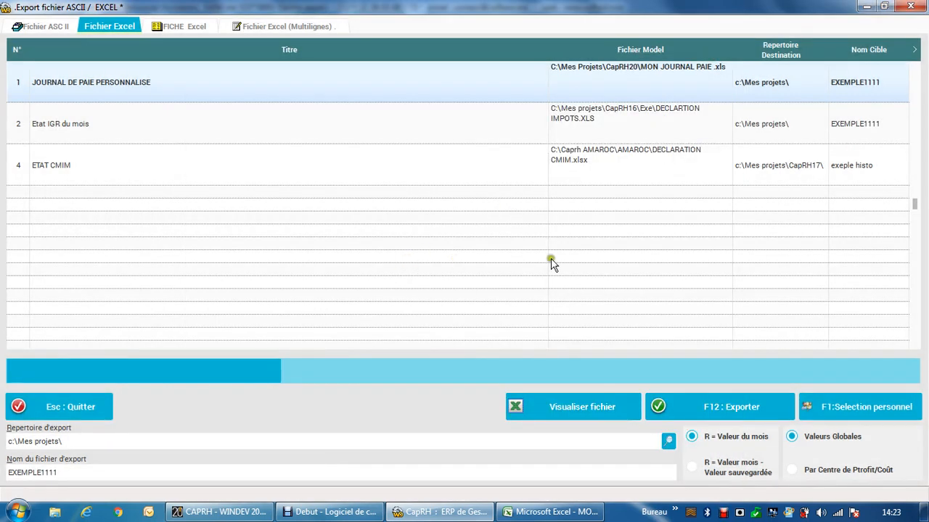
Step: Switch to the Debut - Logiciel de c... window
left_click(330, 513)
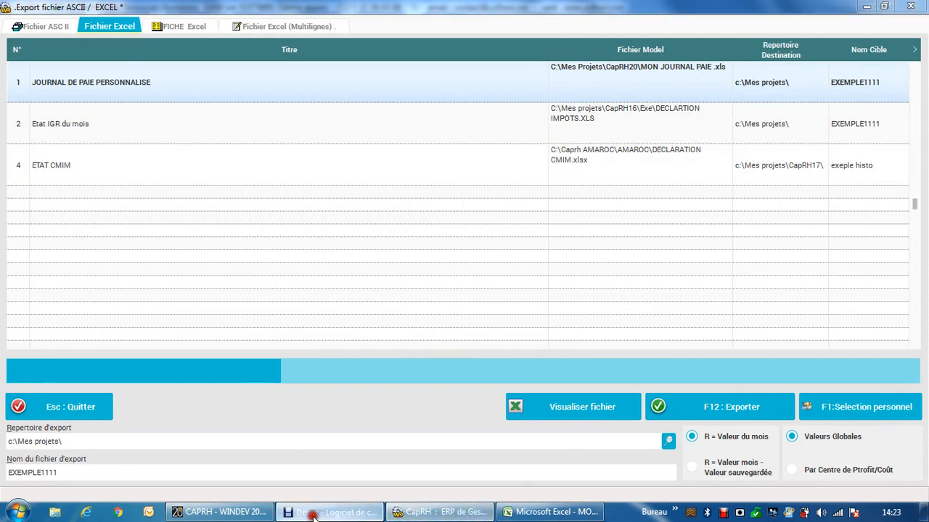